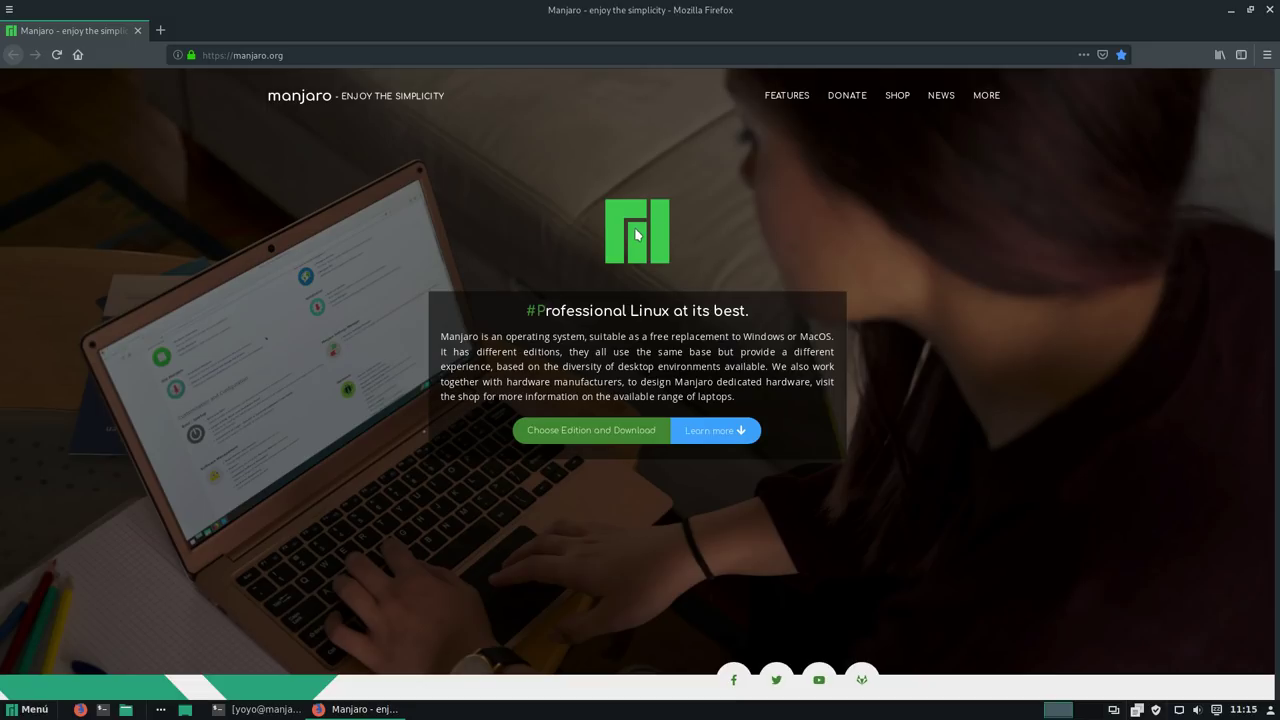
# Step: Open the Manjaro forum from the project's support links and look through its discussion categories
pyautogui.click(987, 104)
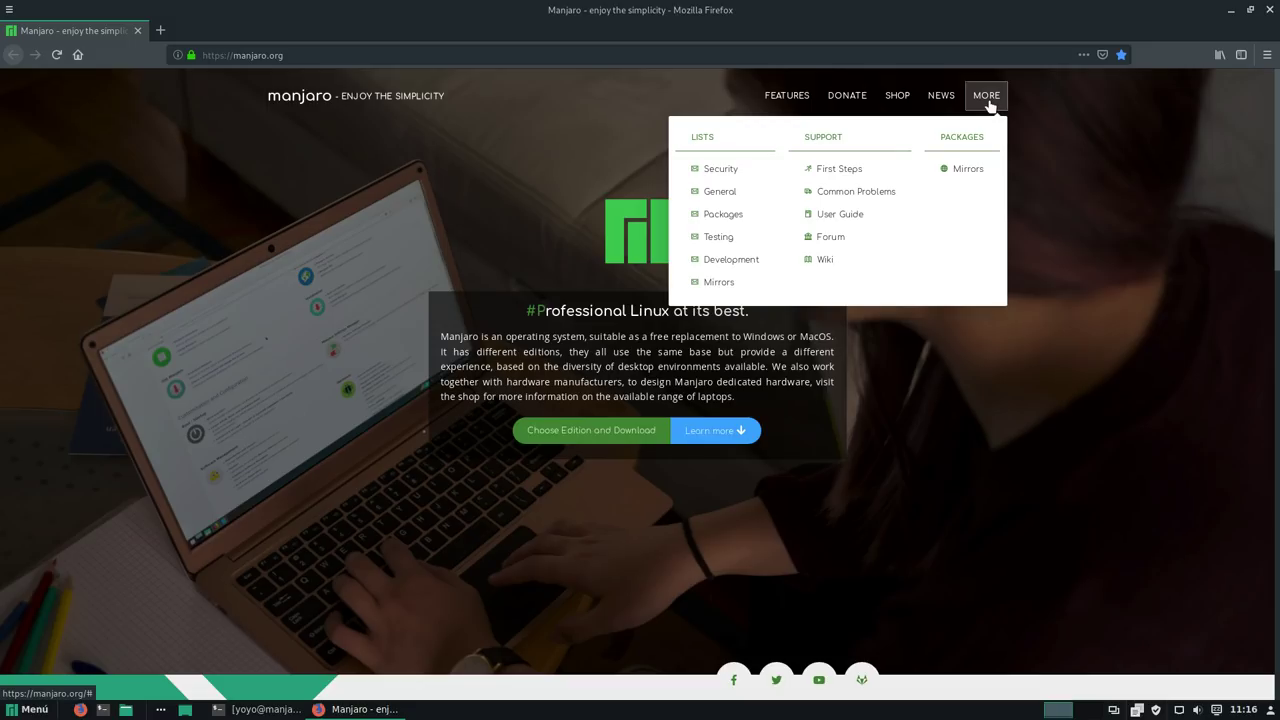
pyautogui.click(855, 246)
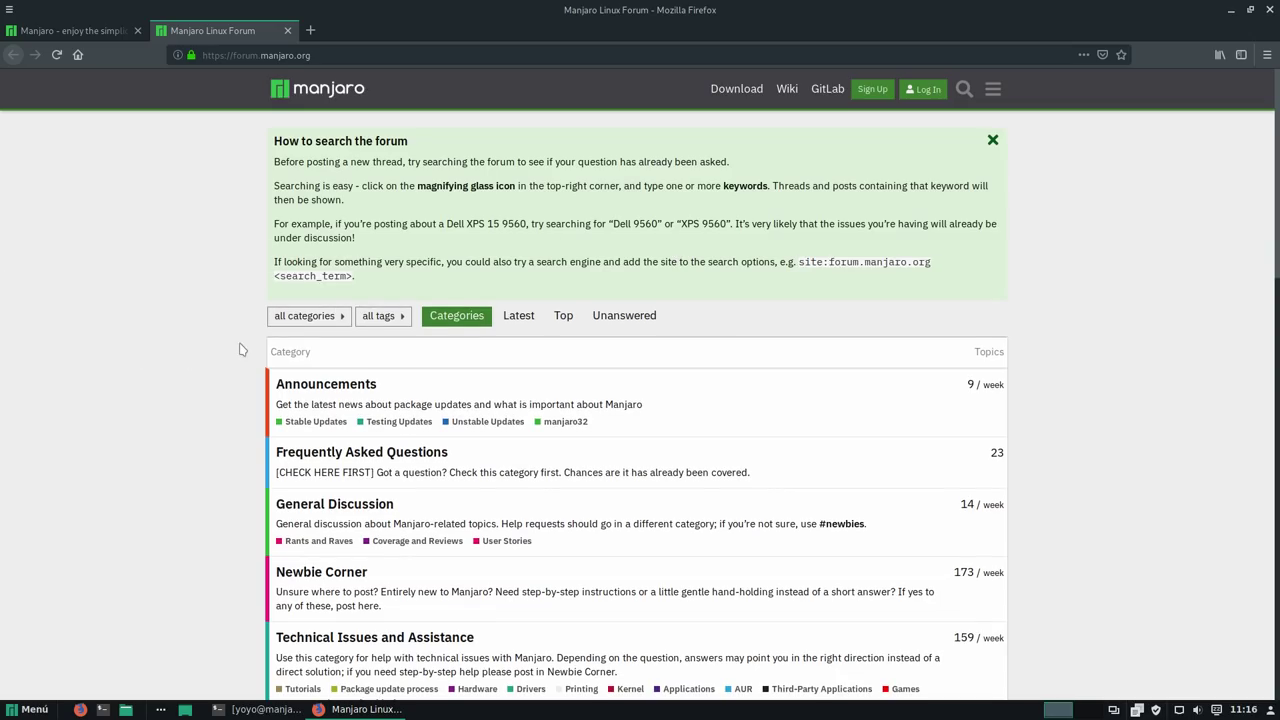
pyautogui.scroll(-5, 240, 349)
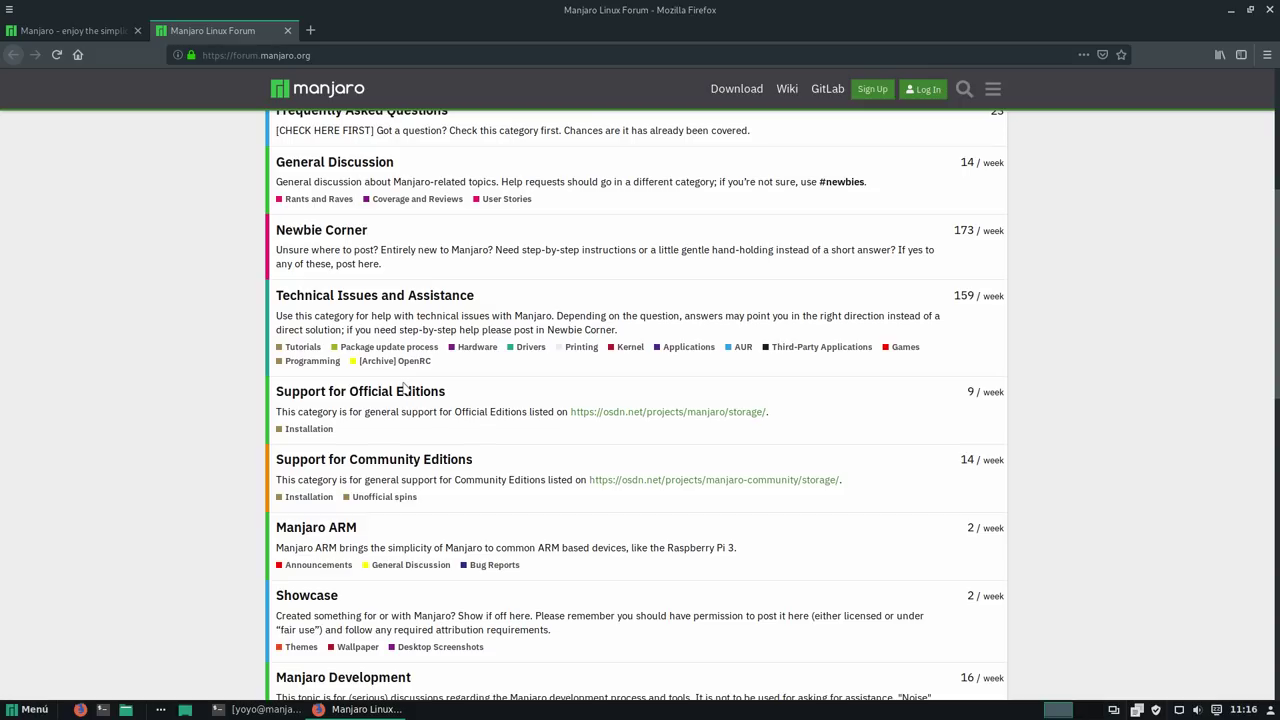
pyautogui.scroll(-3, 406, 405)
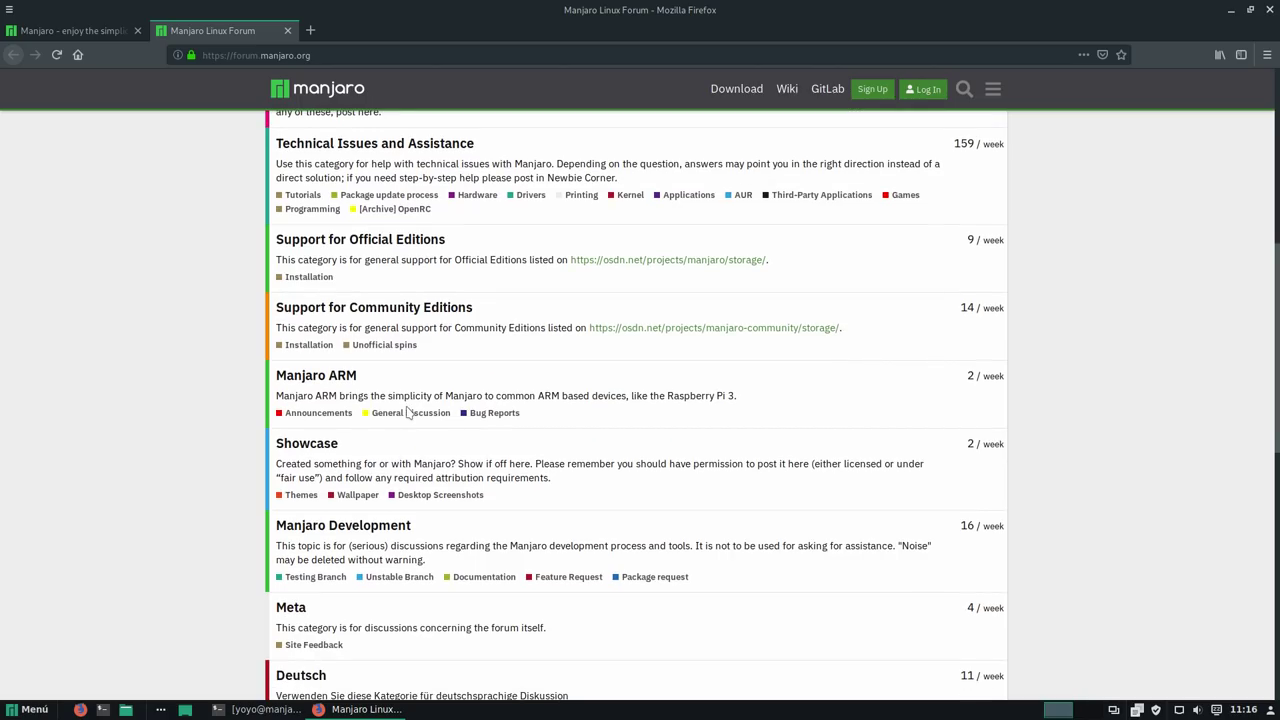
pyautogui.scroll(4, 406, 412)
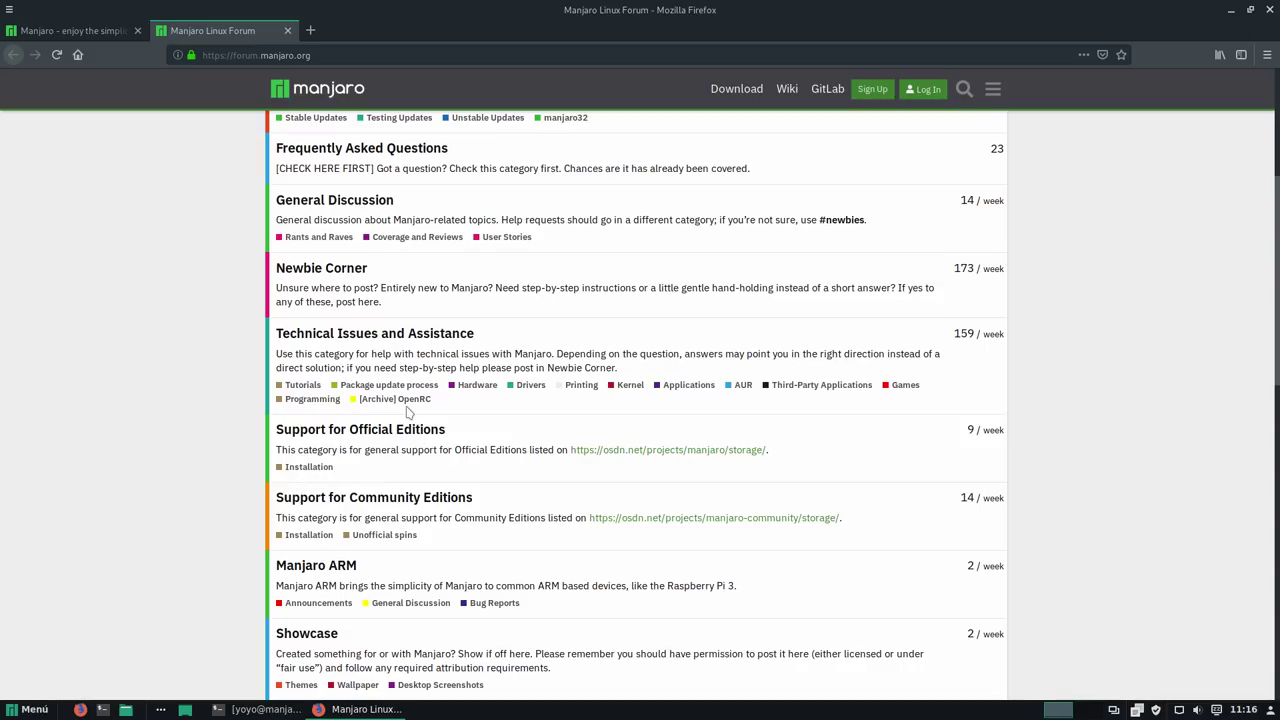
pyautogui.scroll(1, 406, 412)
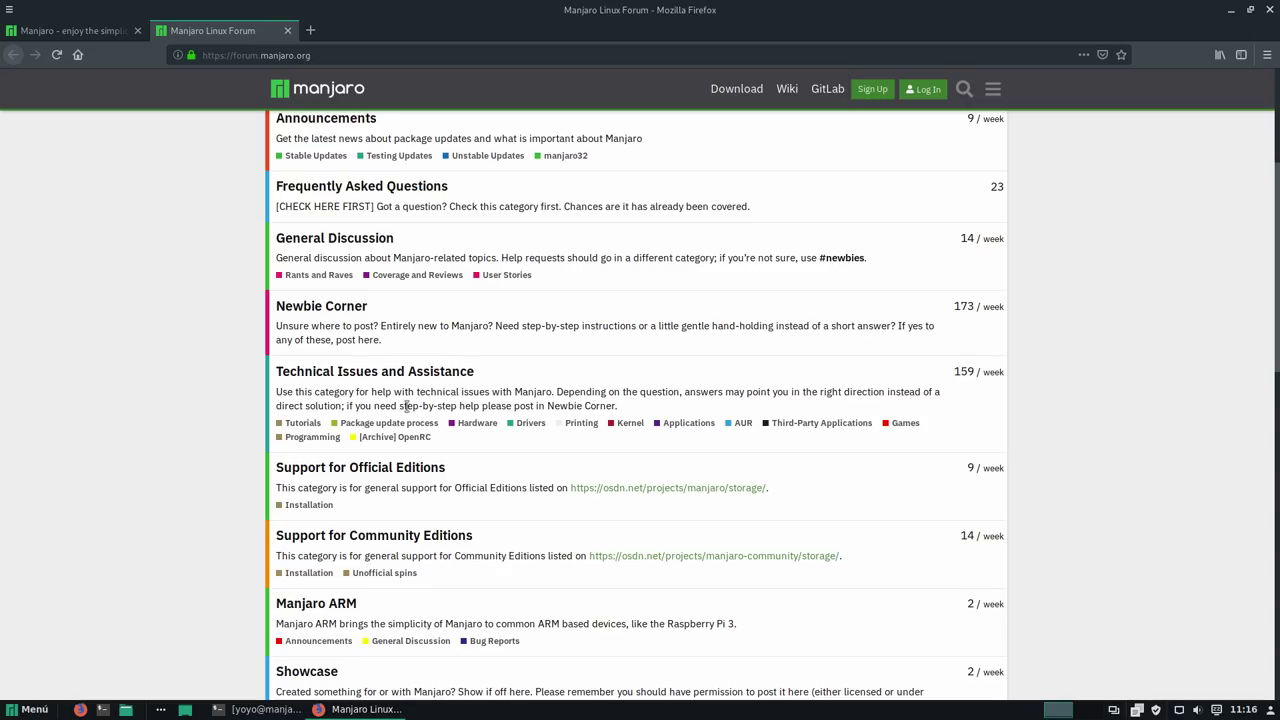
# Step: Search the web for "debian users forums" in a new browser tab and open the Debian User Forums site
pyautogui.click(312, 31)
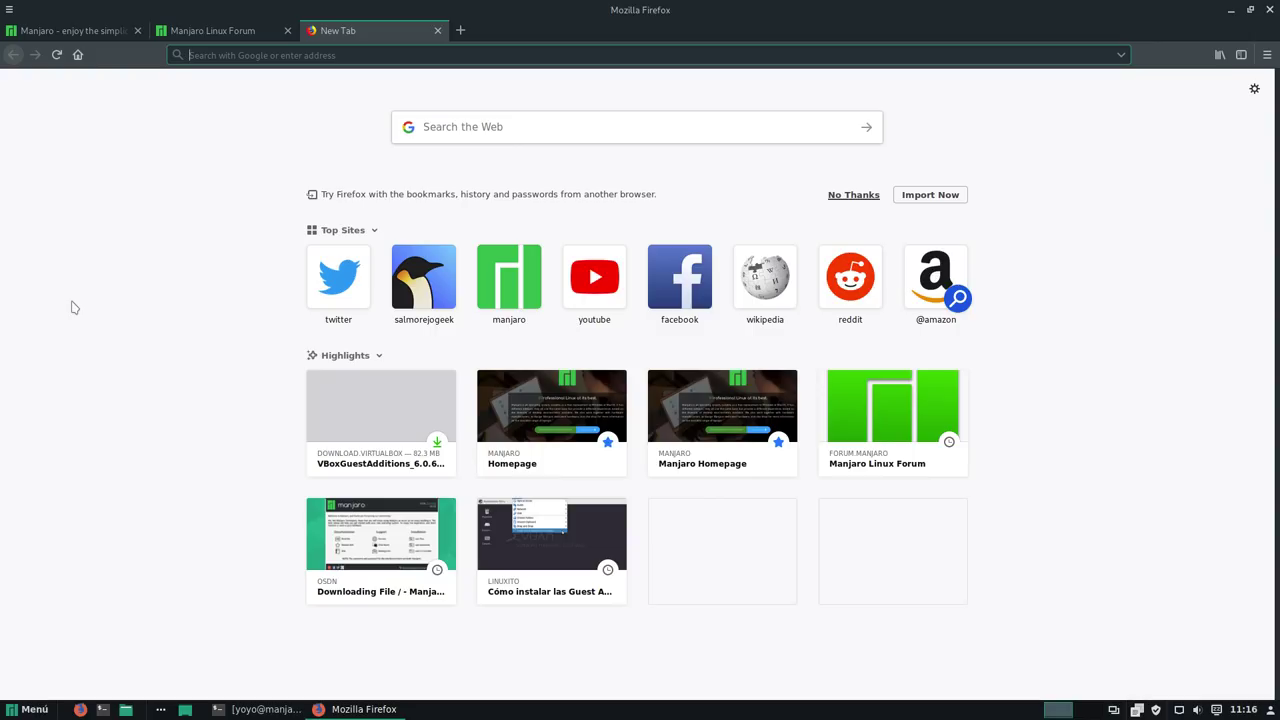
pyautogui.click(431, 130)
pyautogui.write('debian ')
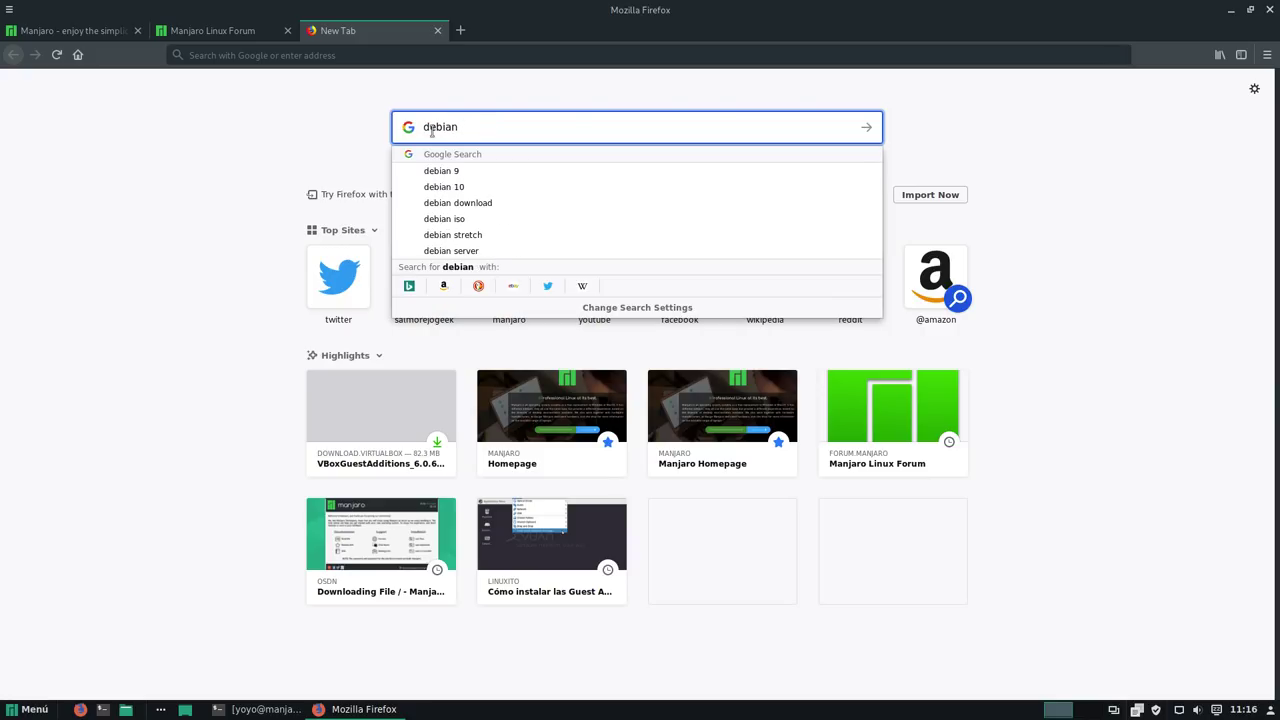
pyautogui.write('users ')
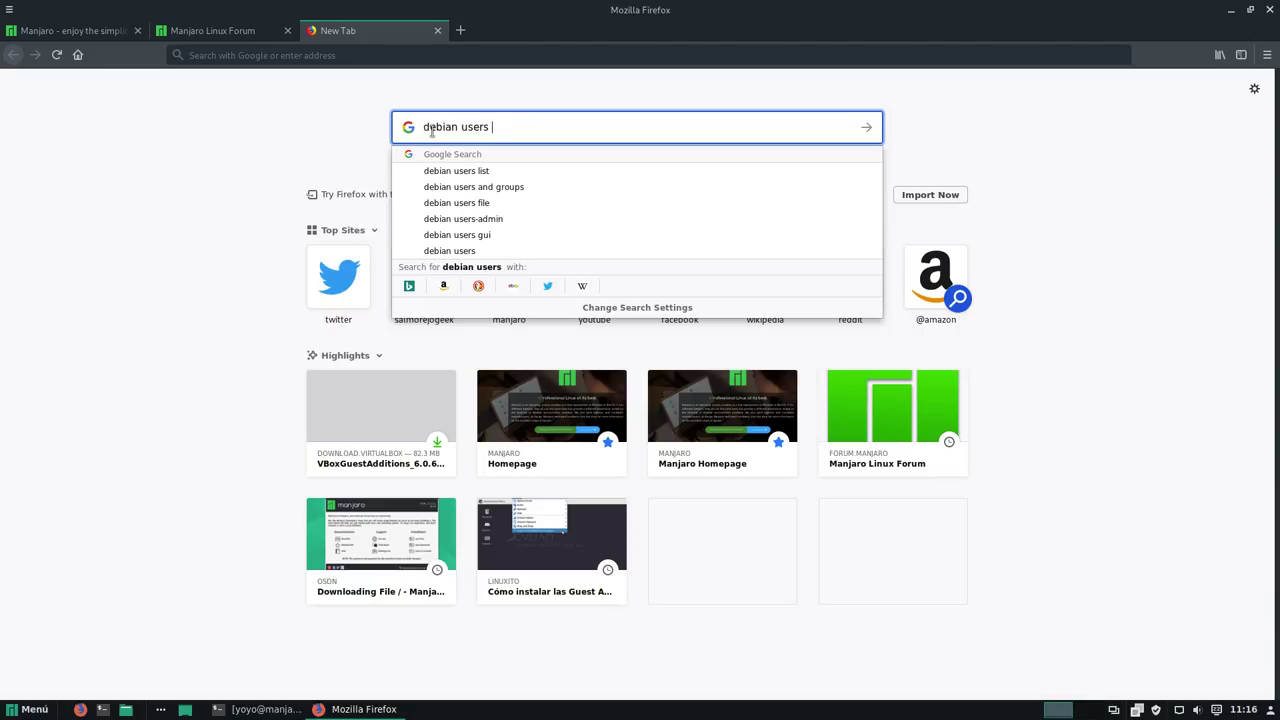
pyautogui.write('forums')
pyautogui.press('Return')
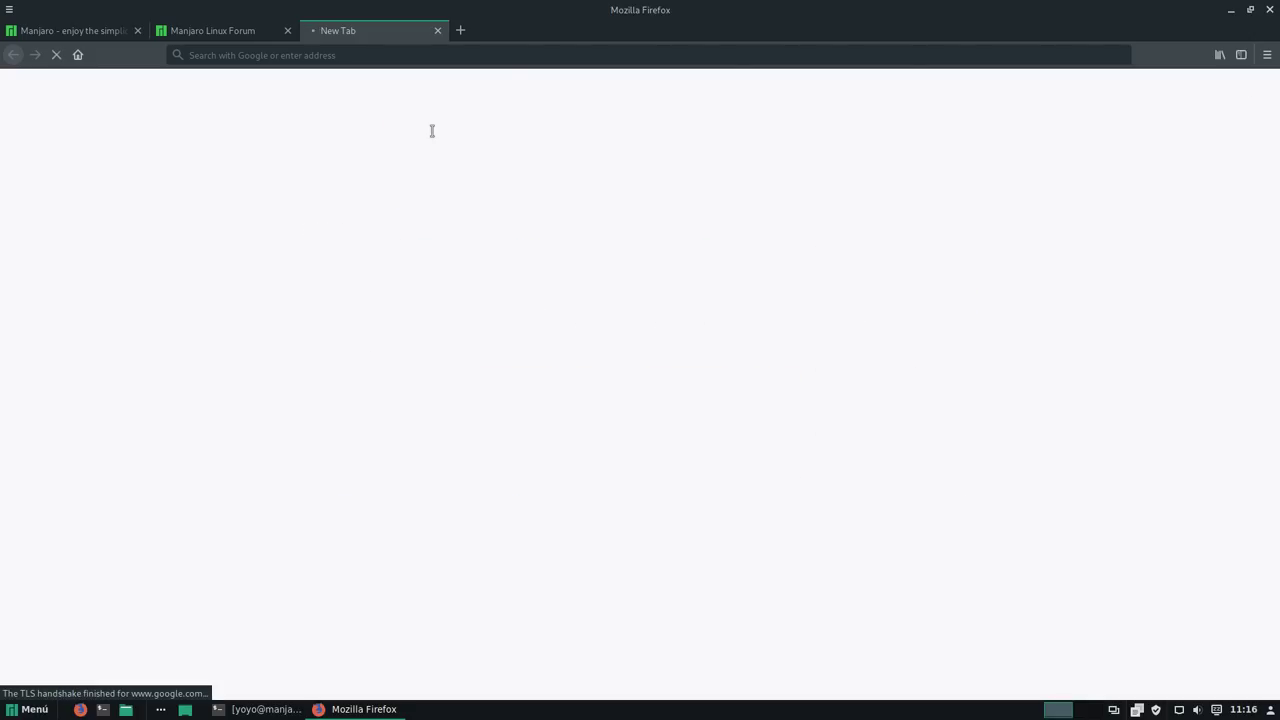
pyautogui.click(120, 293)
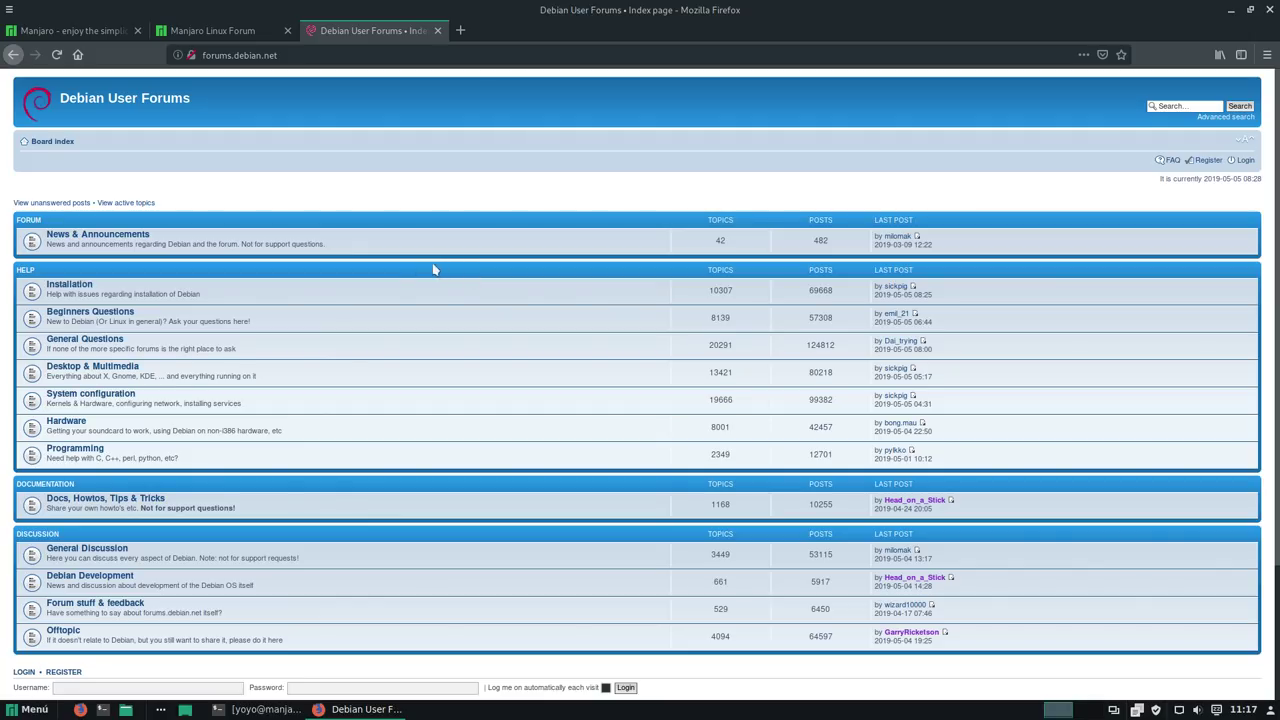
# Step: Return to the Manjaro forum and review its categories down to the language-specific sections
pyautogui.click(200, 30)
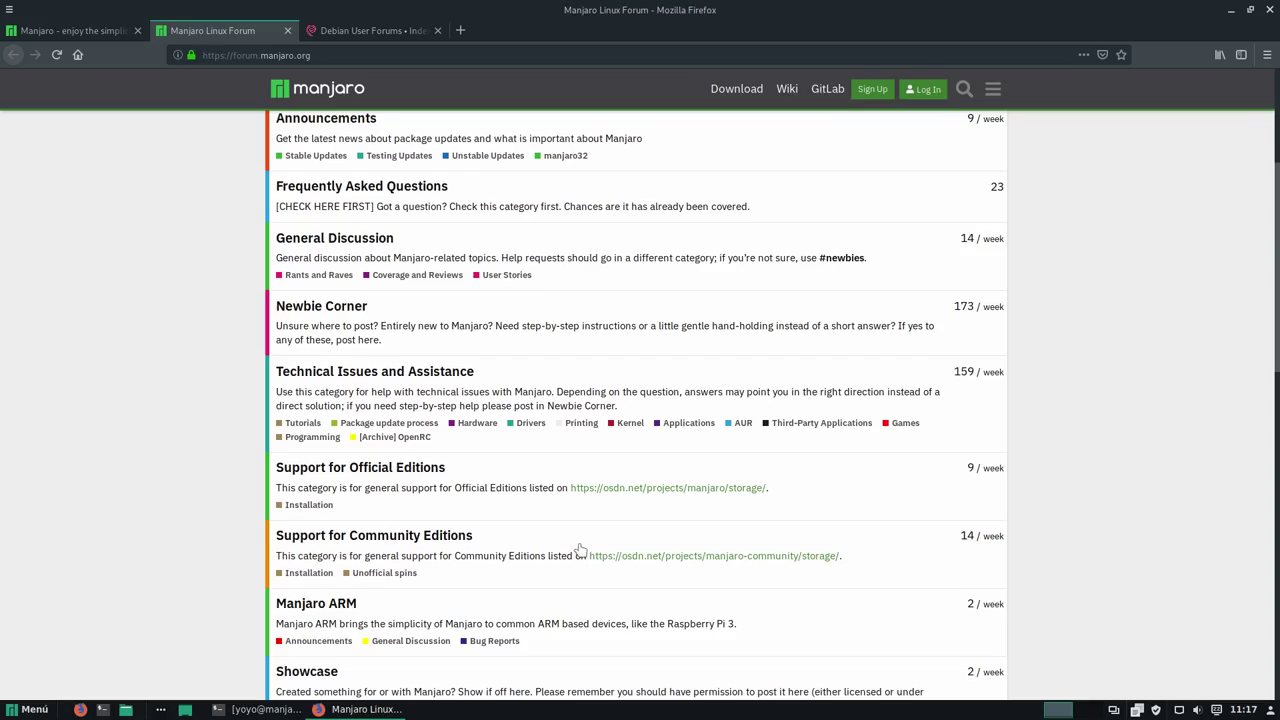
pyautogui.scroll(-3, 580, 540)
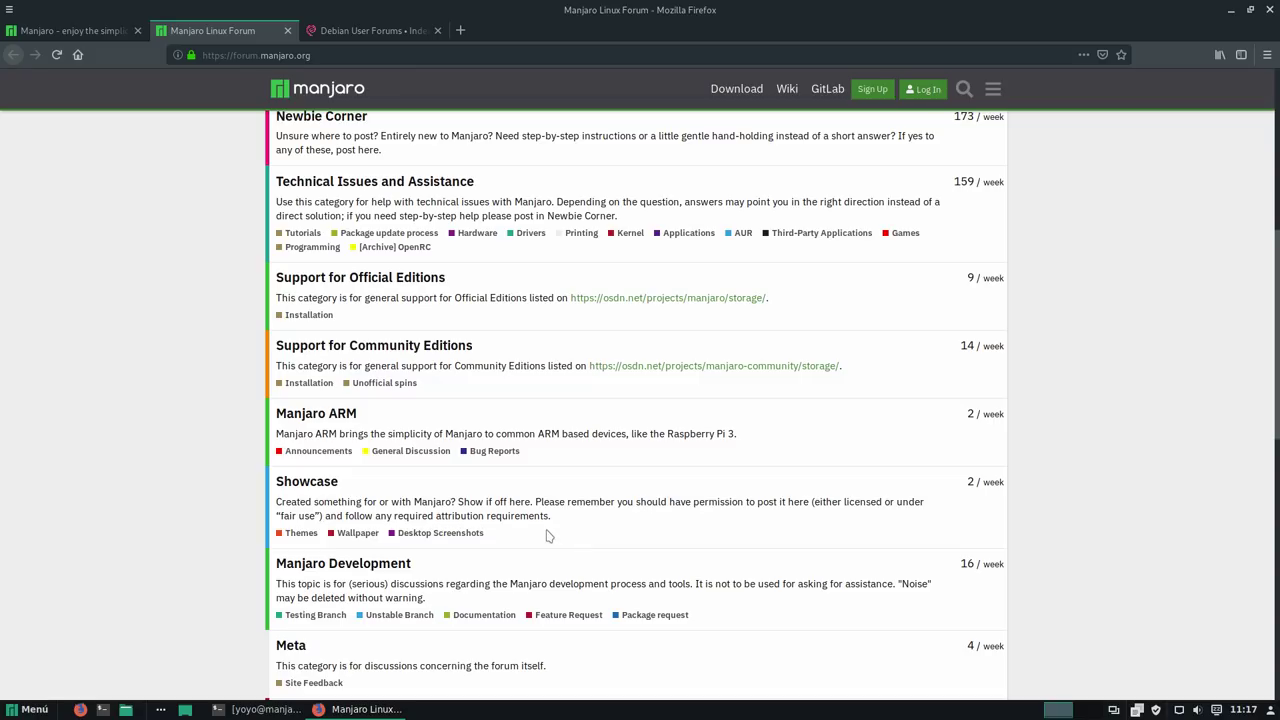
pyautogui.scroll(-5, 548, 535)
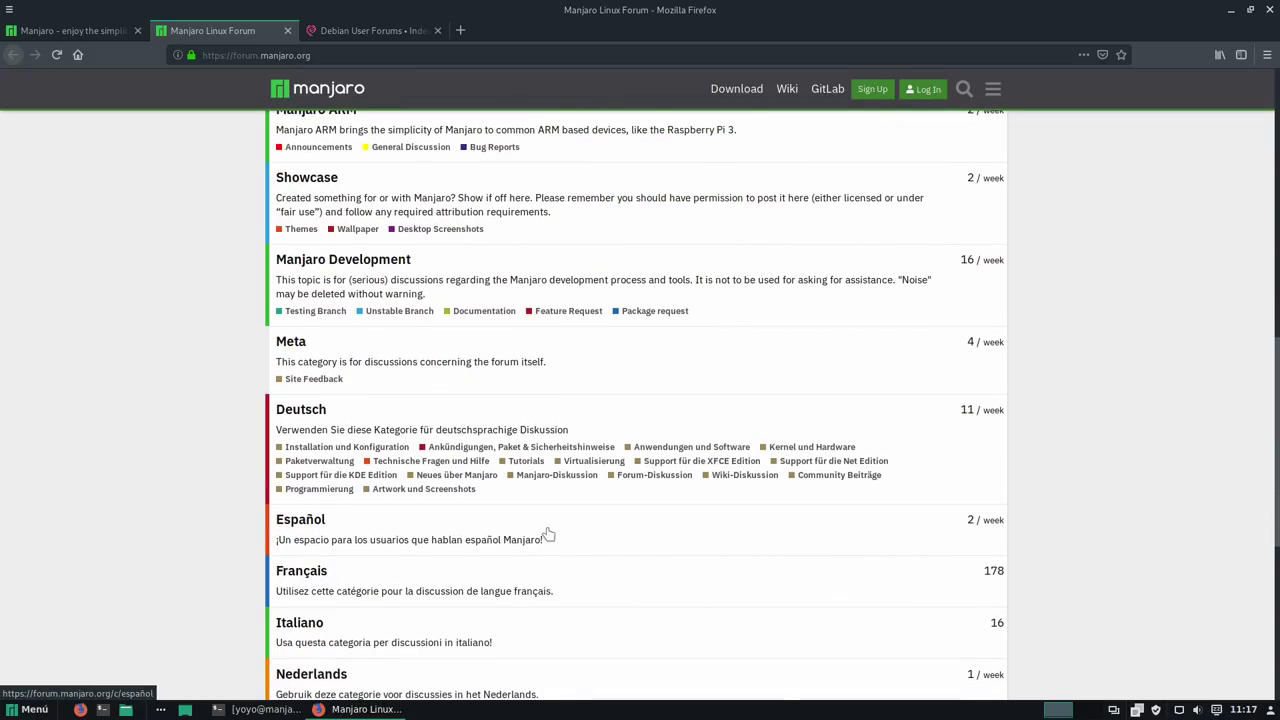
pyautogui.scroll(10, 545, 530)
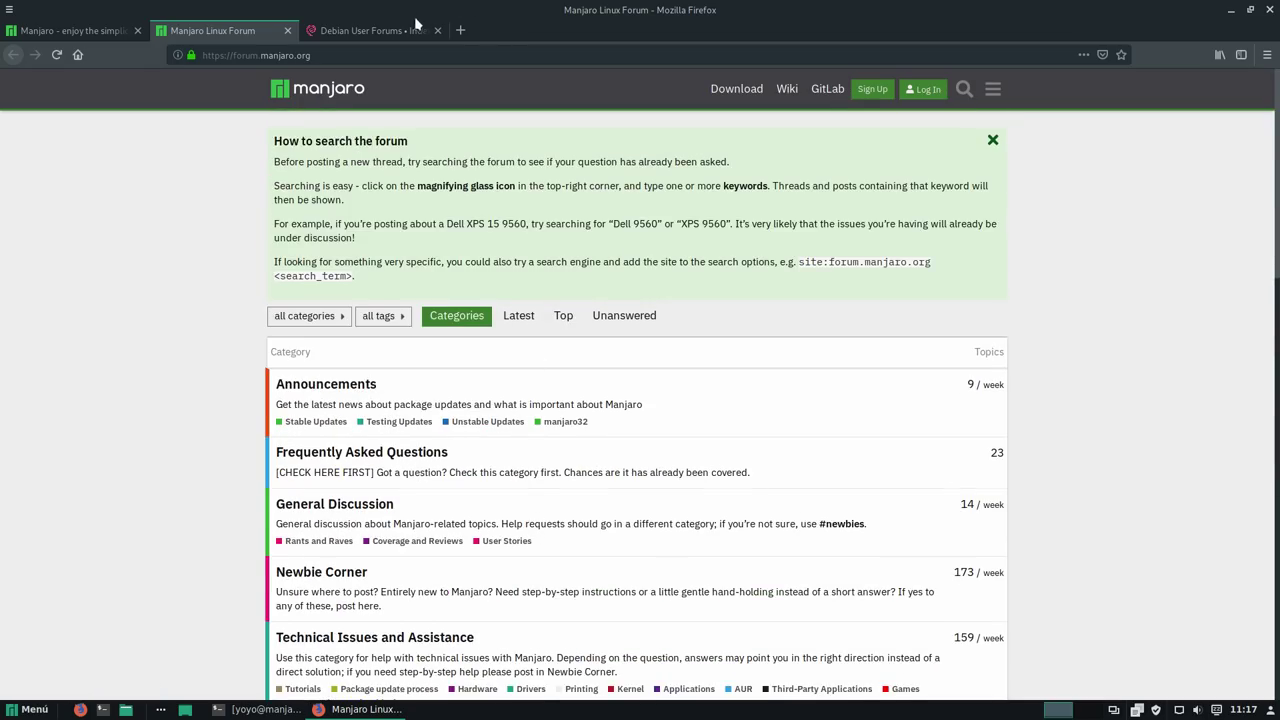
# Step: Look at the Debian User Forums index again, and close both the Debian and Manjaro forum tabs
pyautogui.click(403, 31)
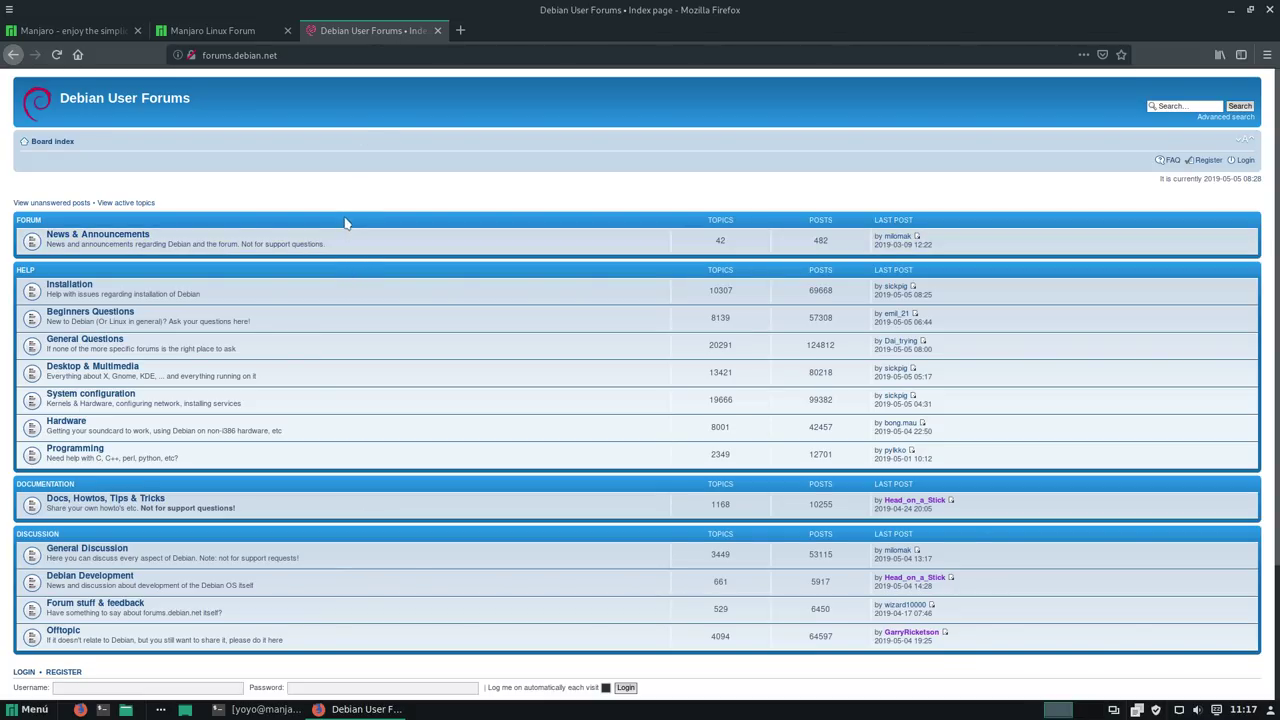
pyautogui.click(436, 30)
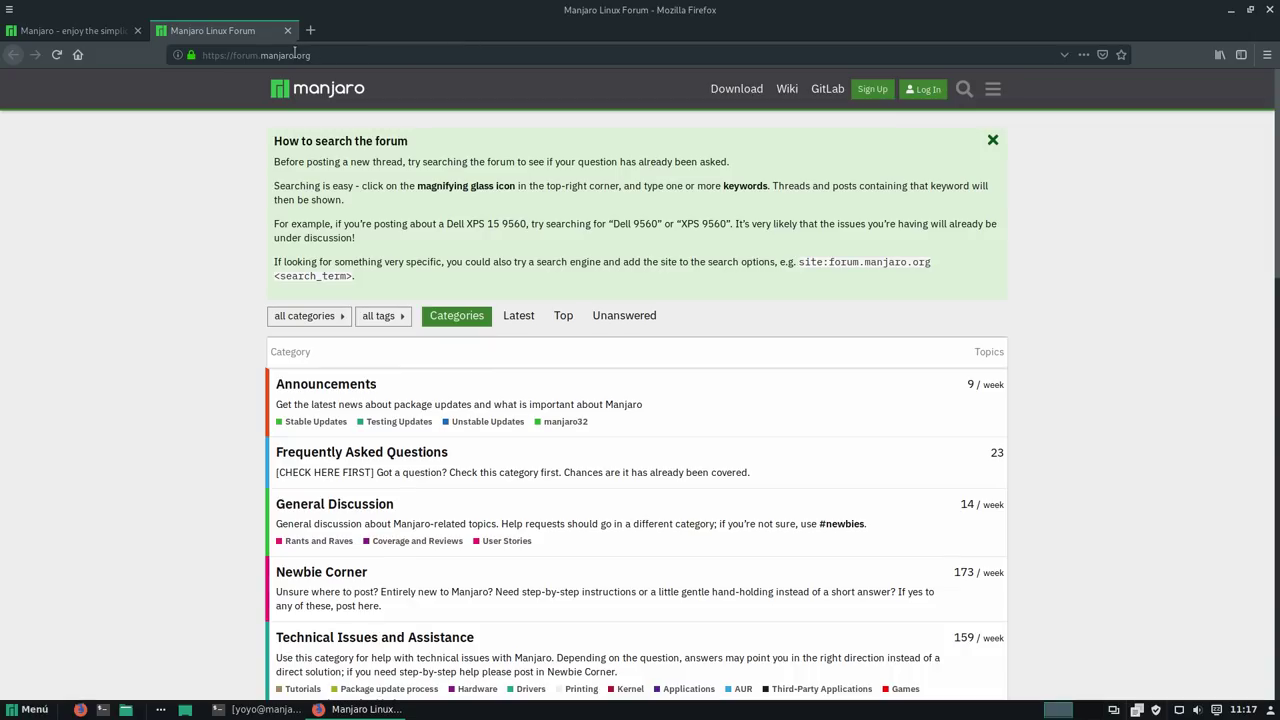
pyautogui.click(287, 31)
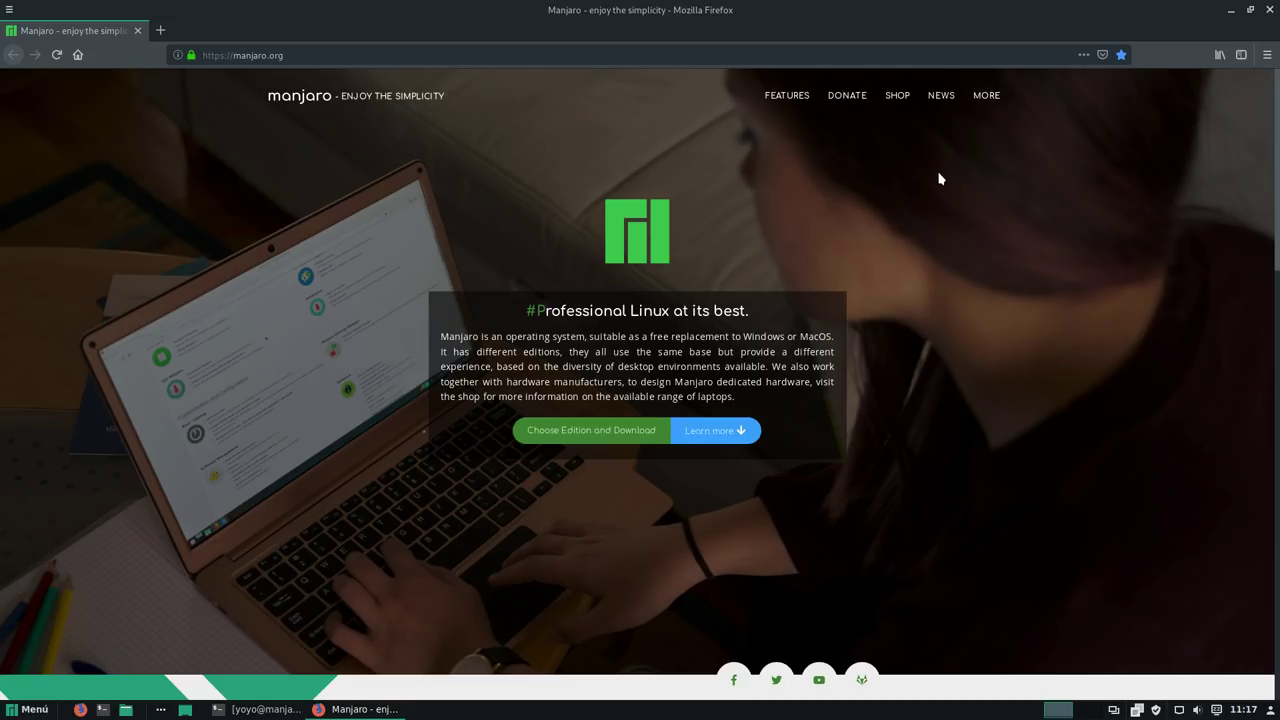
# Step: View the flagship editions on Manjaro's edition download page, and return to the homepage
pyautogui.moveTo(983, 100)
pyautogui.scroll(-2, 1020, 313)
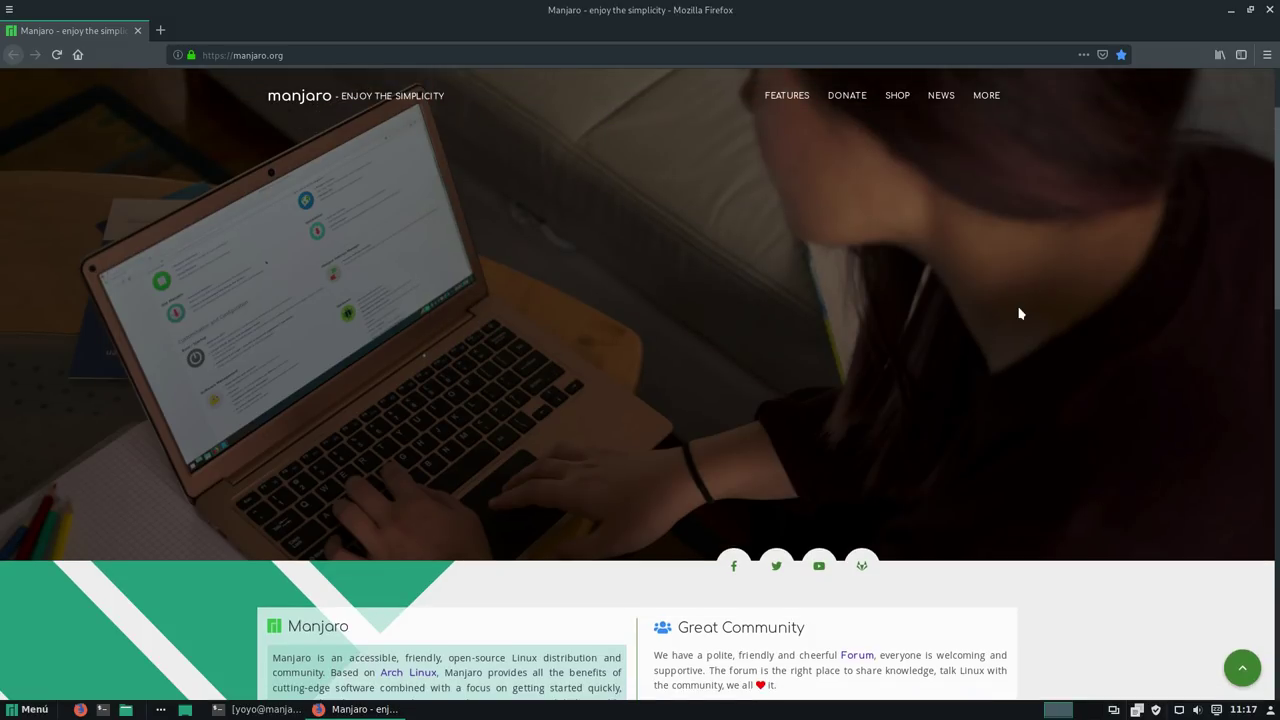
pyautogui.scroll(2, 1020, 313)
pyautogui.click(662, 434)
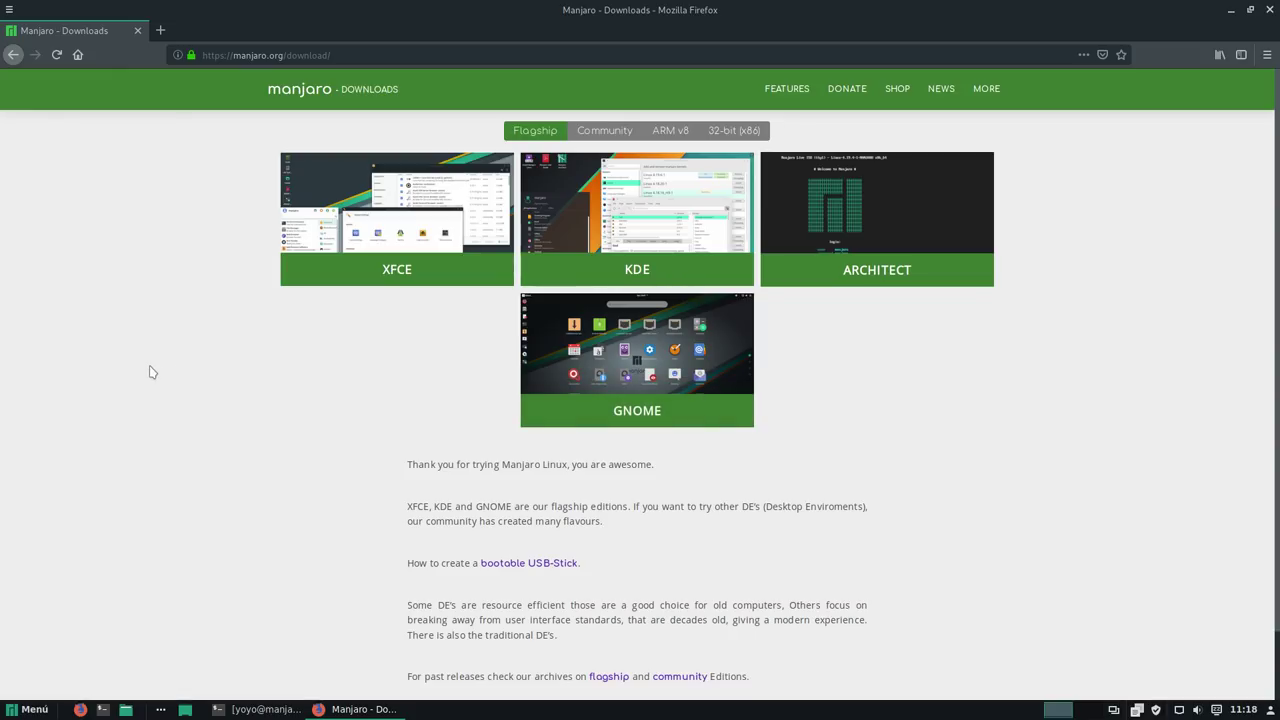
pyautogui.click(13, 54)
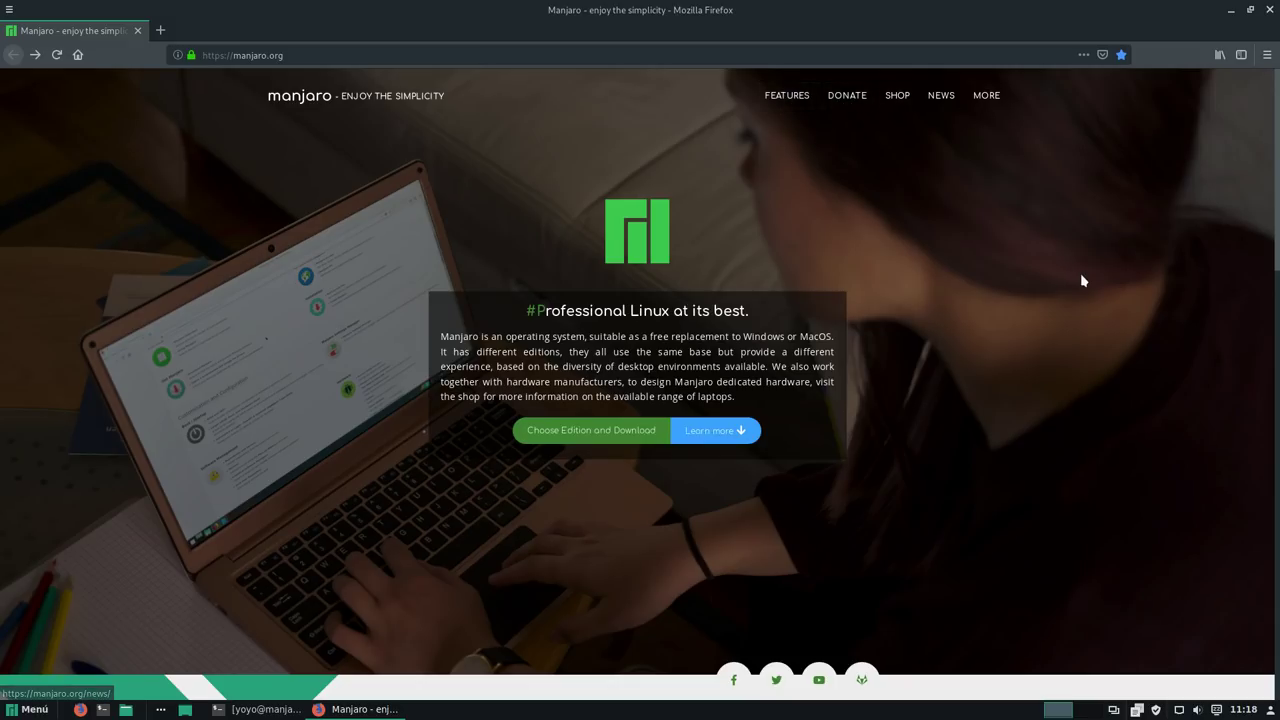
# Step: Look through the Manjaro homepage from the project description down to the core team section
pyautogui.scroll(-3, 1080, 273)
pyautogui.scroll(-10, 1081, 273)
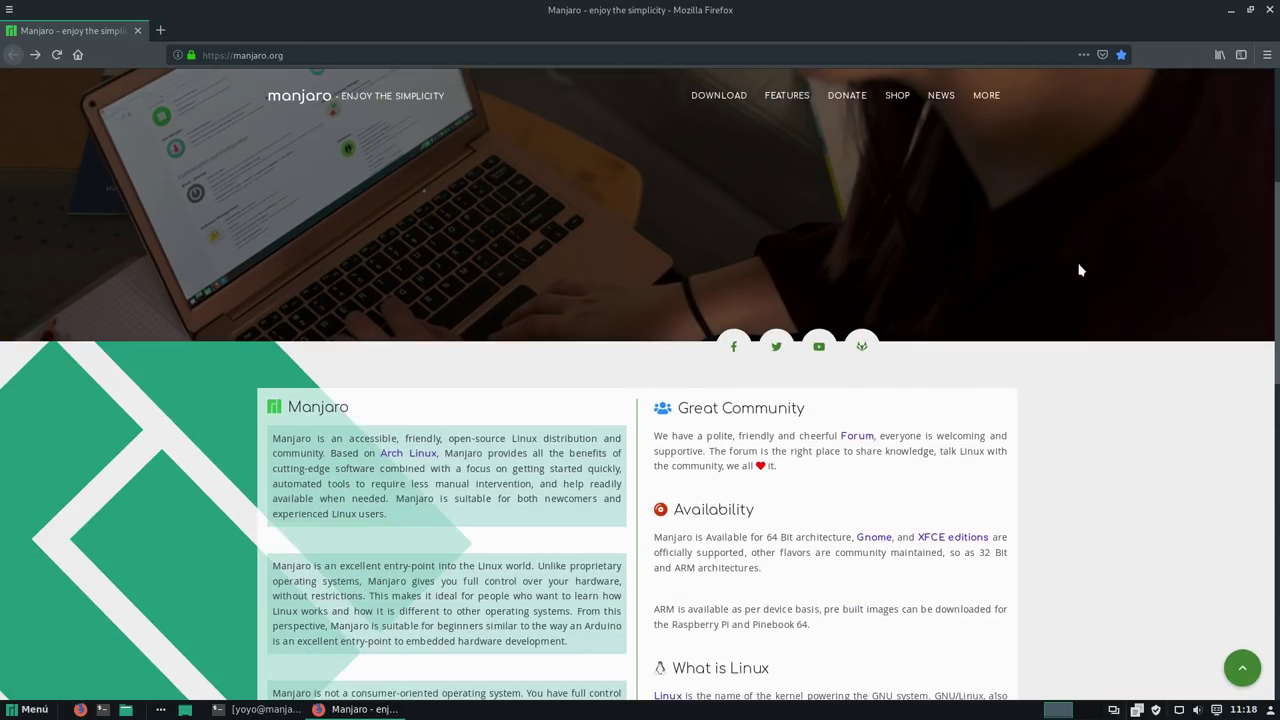
pyautogui.scroll(-6, 1078, 266)
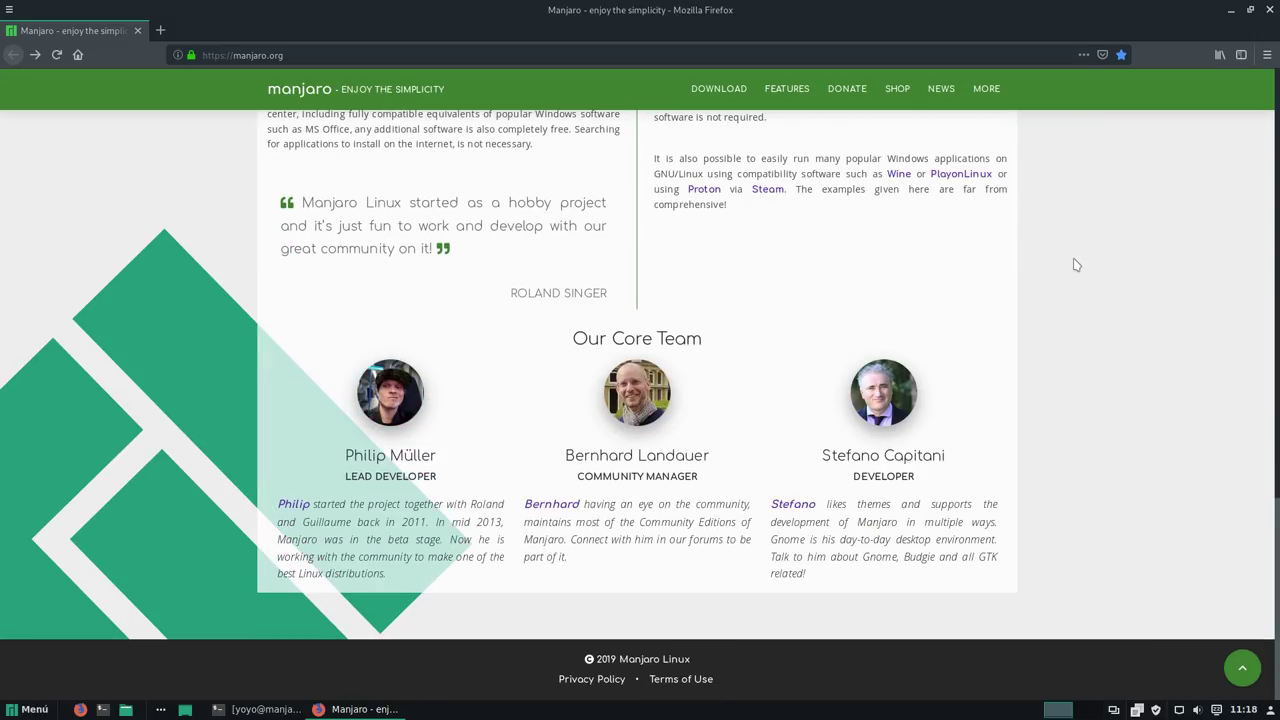
pyautogui.scroll(3, 990, 266)
pyautogui.scroll(15, 988, 263)
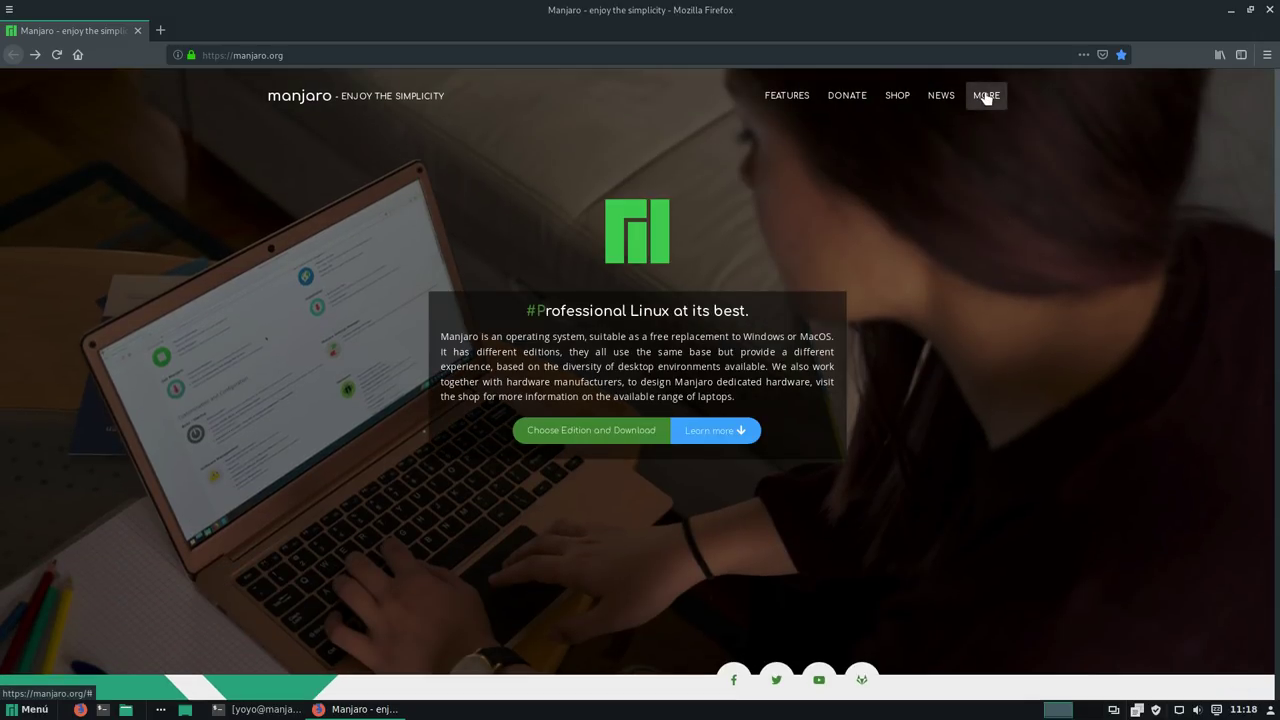
# Step: View the homepage's Features entries and jump to the "Learn more" section describing Manjaro
pyautogui.click(985, 95)
pyautogui.moveTo(785, 100)
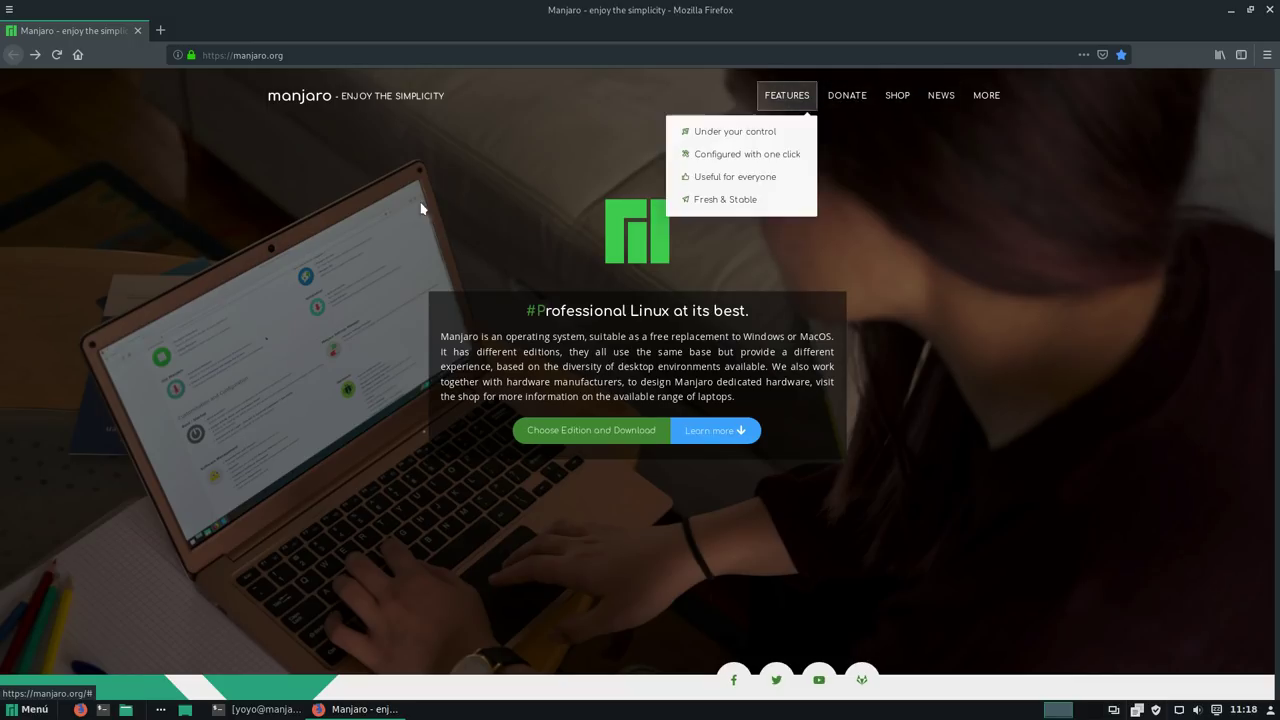
pyautogui.click(716, 432)
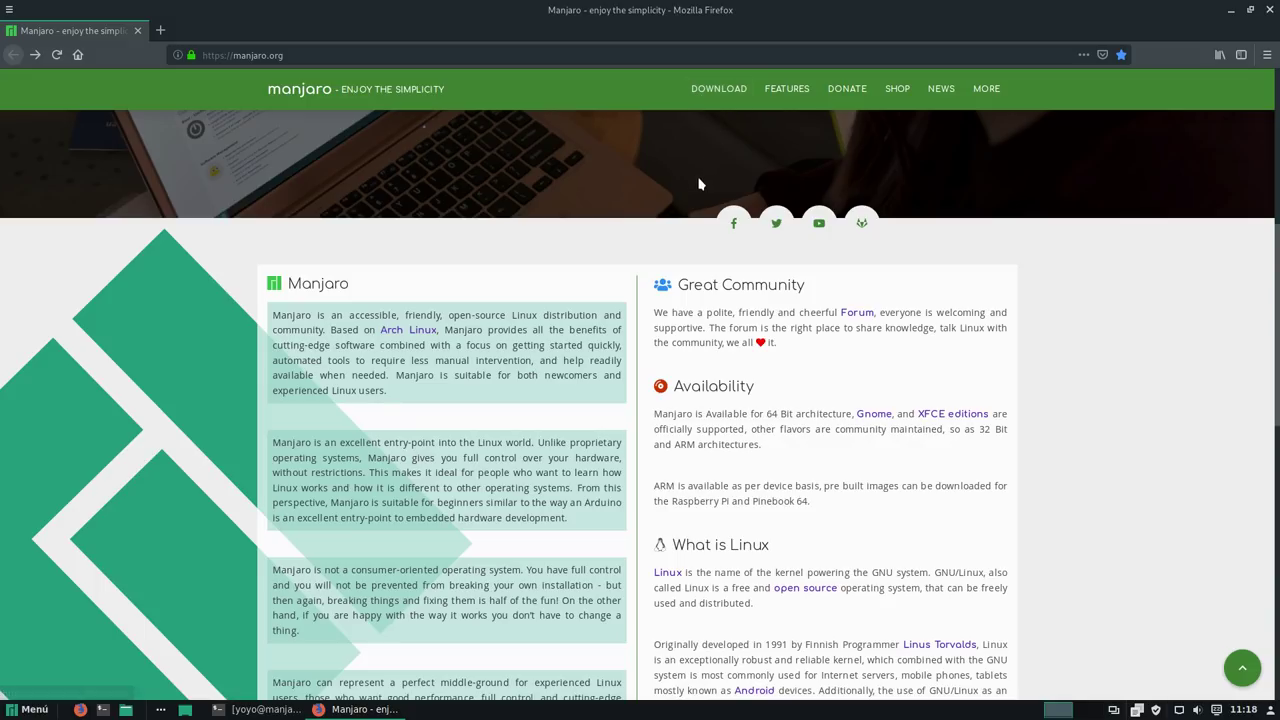
# Step: Open the community editions archive from the Manjaro downloads page, examine its file listing, and return to the downloads page
pyautogui.click(703, 89)
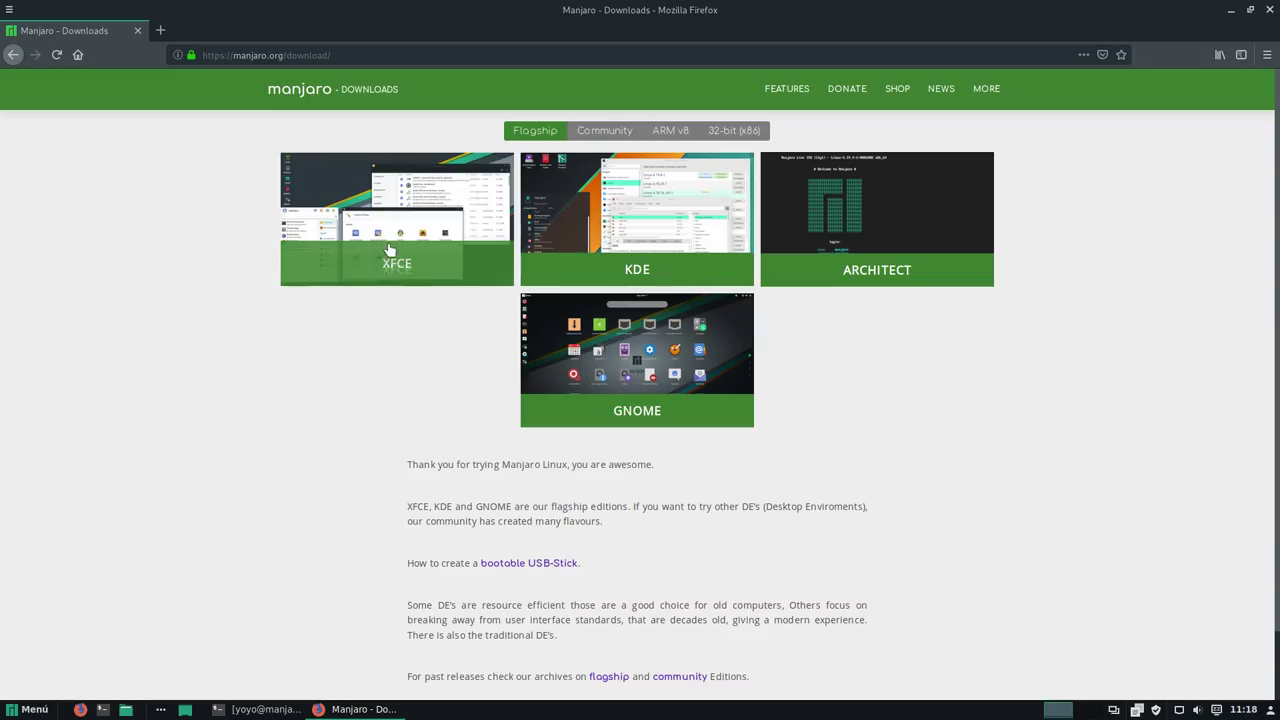
pyautogui.scroll(-2, 402, 420)
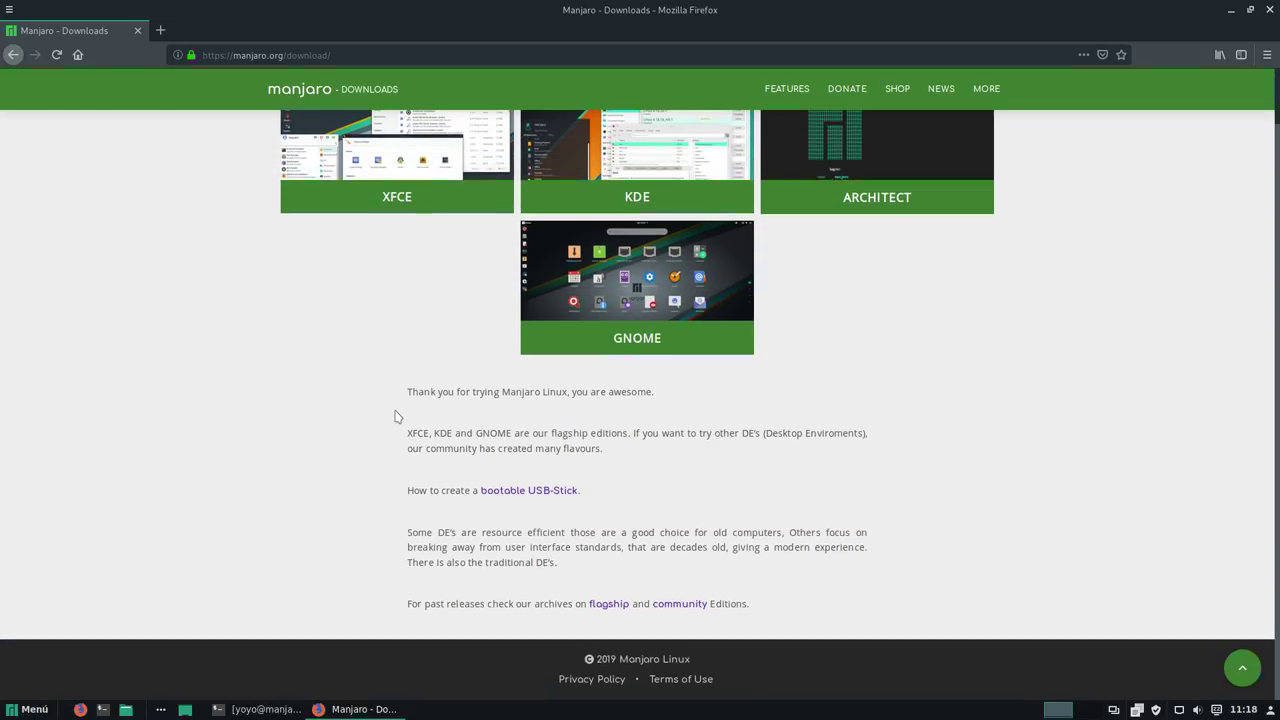
pyautogui.click(670, 605)
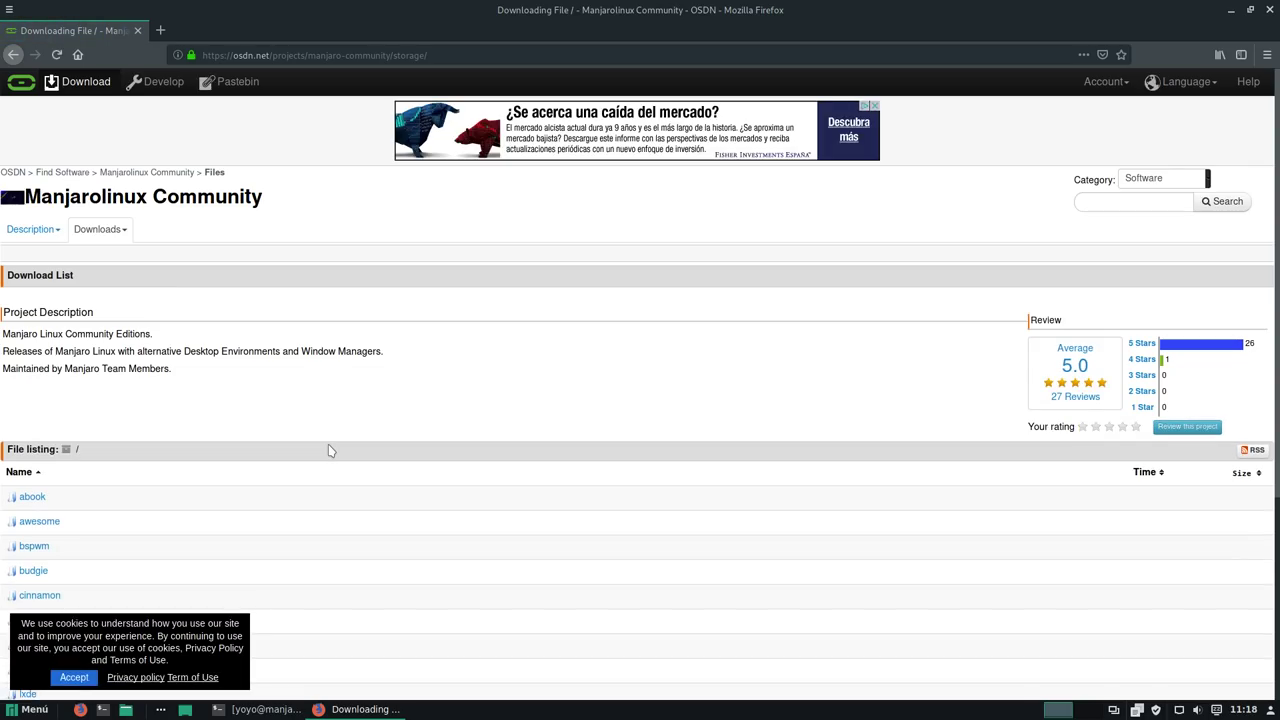
pyautogui.scroll(-5, 328, 444)
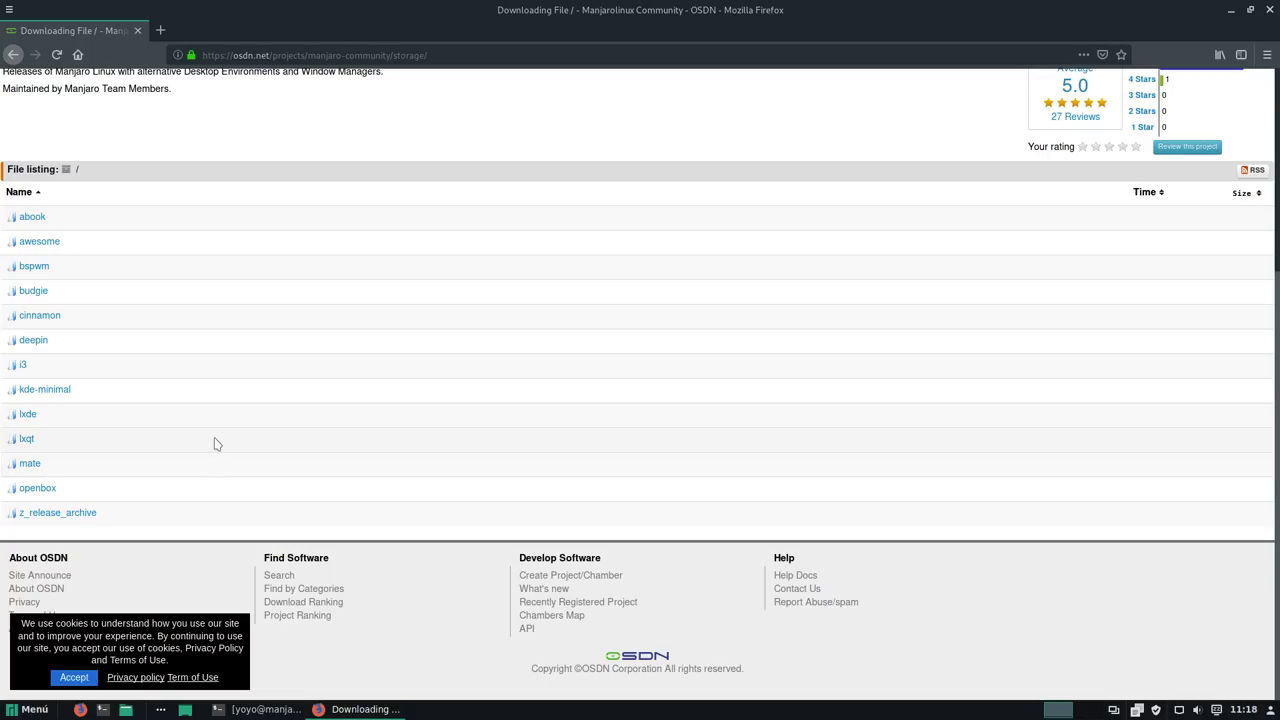
pyautogui.scroll(5, 214, 443)
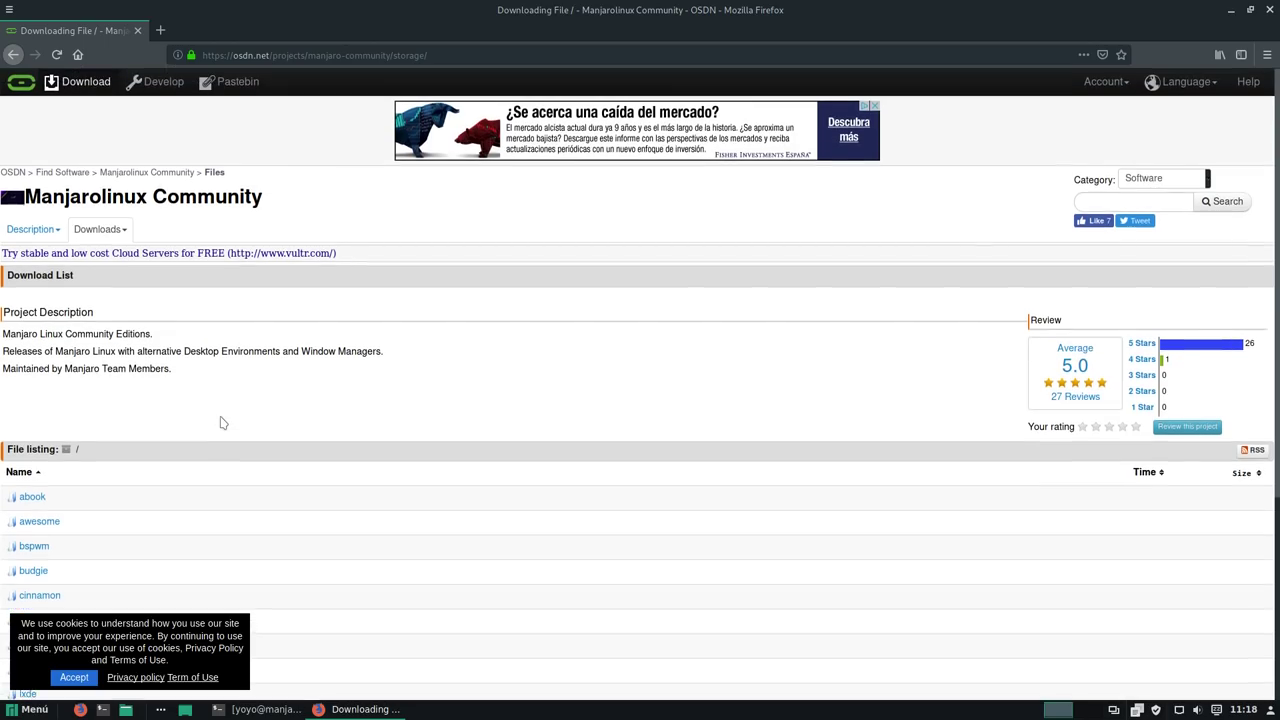
pyautogui.click(13, 55)
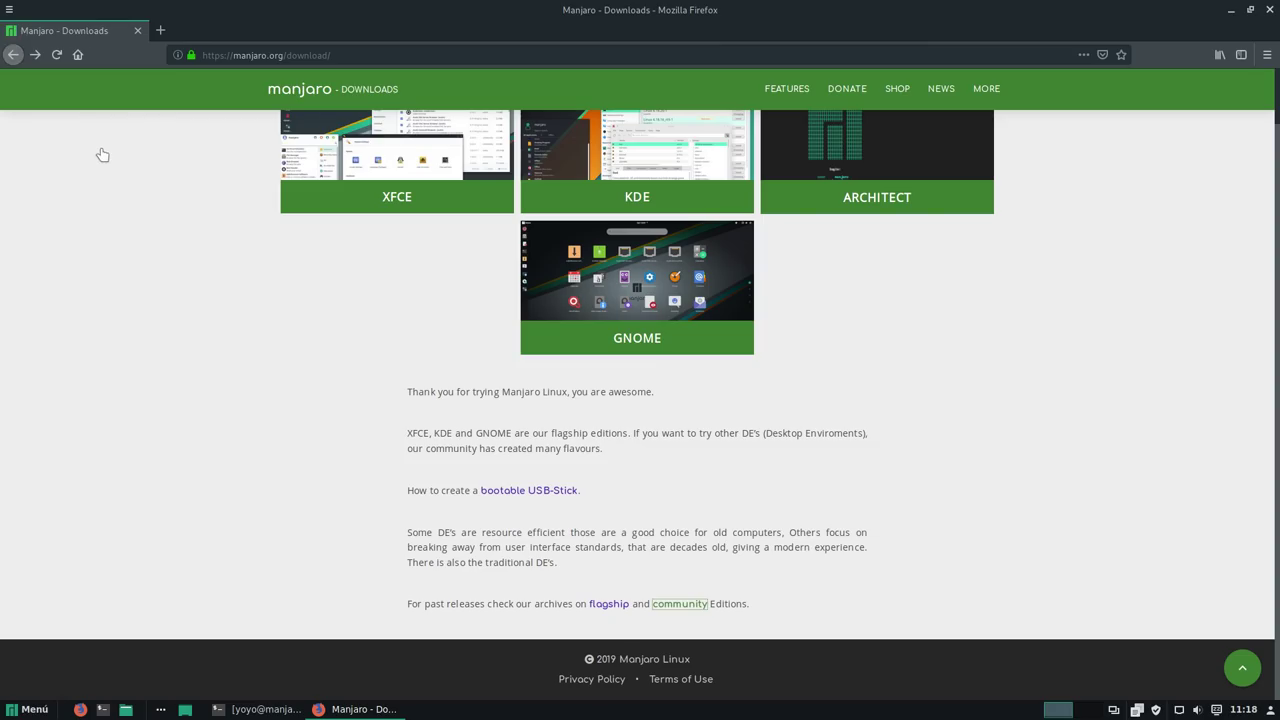
pyautogui.scroll(2, 105, 375)
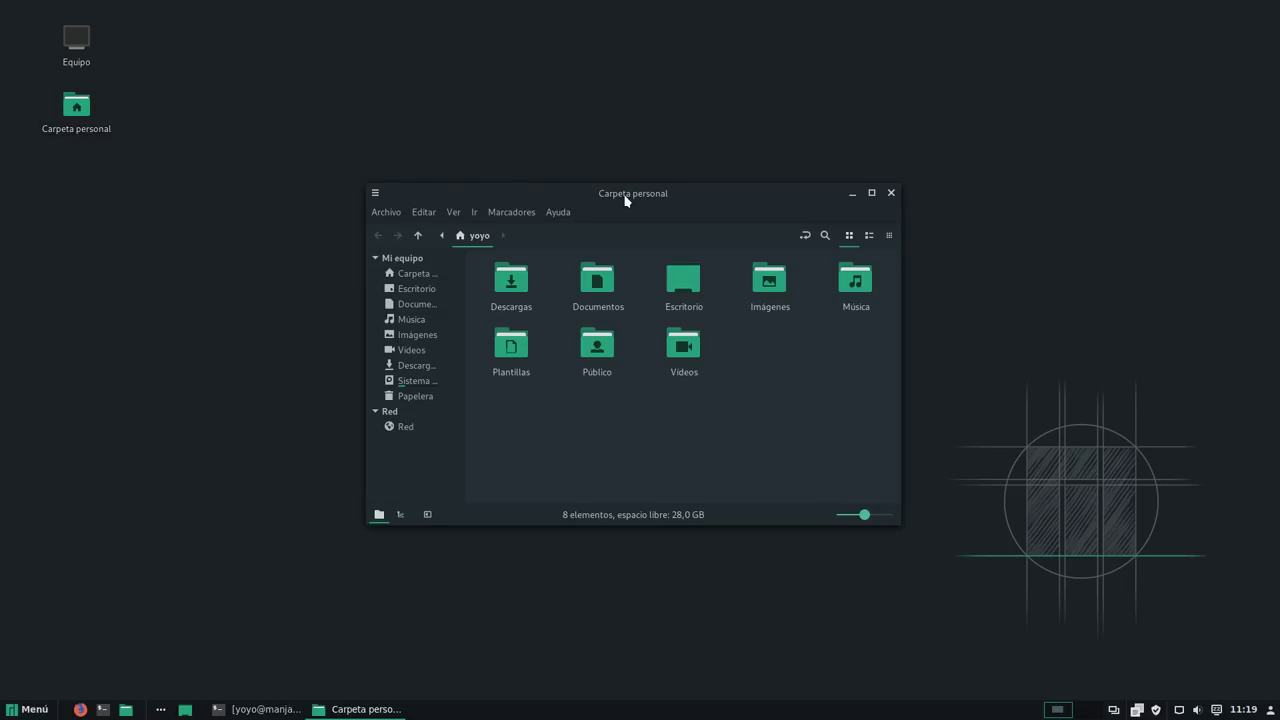
# Step: Close the personal folder window on the desktop and show the list of all installed applications
pyautogui.moveTo(625, 200); pyautogui.dragTo(550, 180)
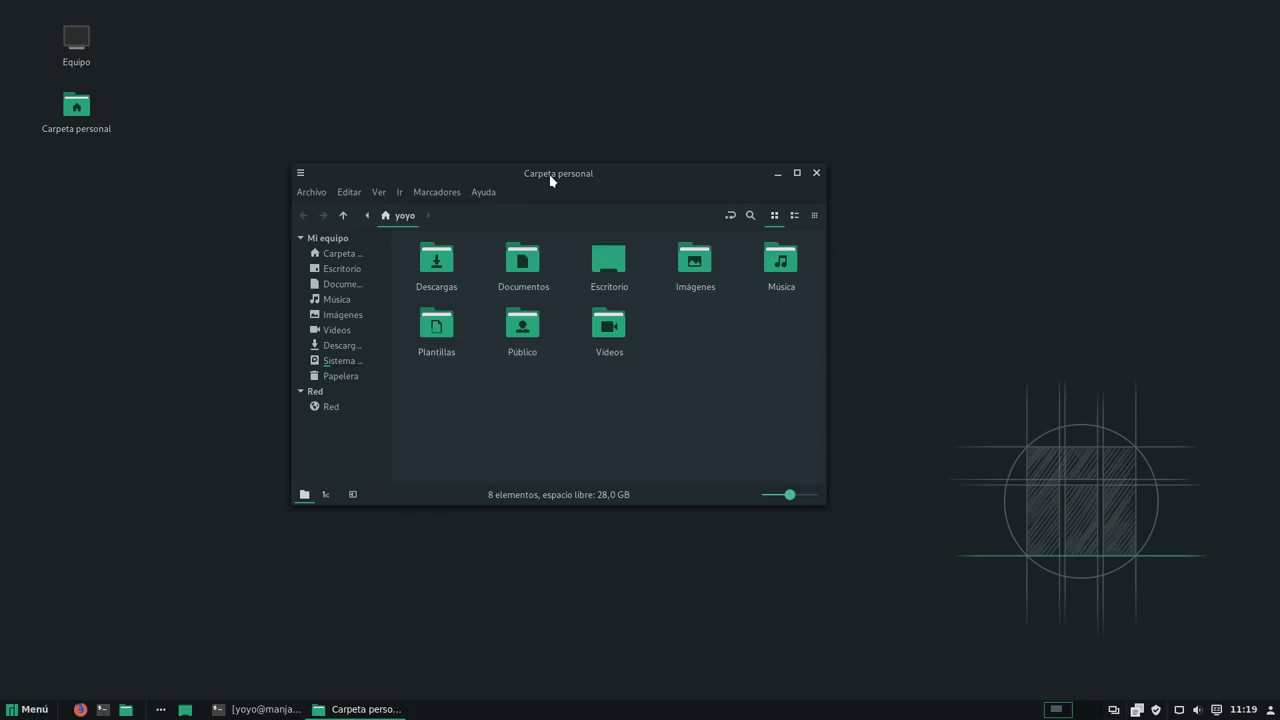
pyautogui.click(816, 172)
pyautogui.click(27, 709)
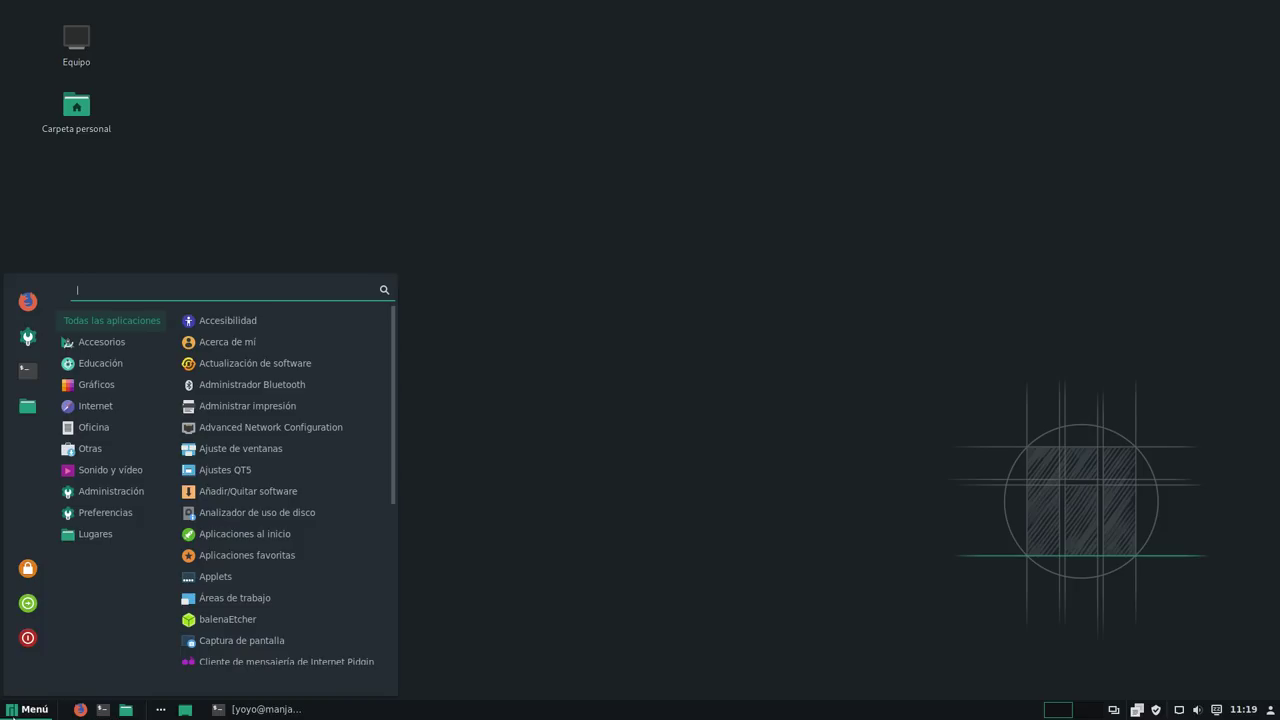
# Step: Look through the application categories, including Preferencias and Educación, and open the system configuration
pyautogui.click(27, 709)
pyautogui.click(25, 706)
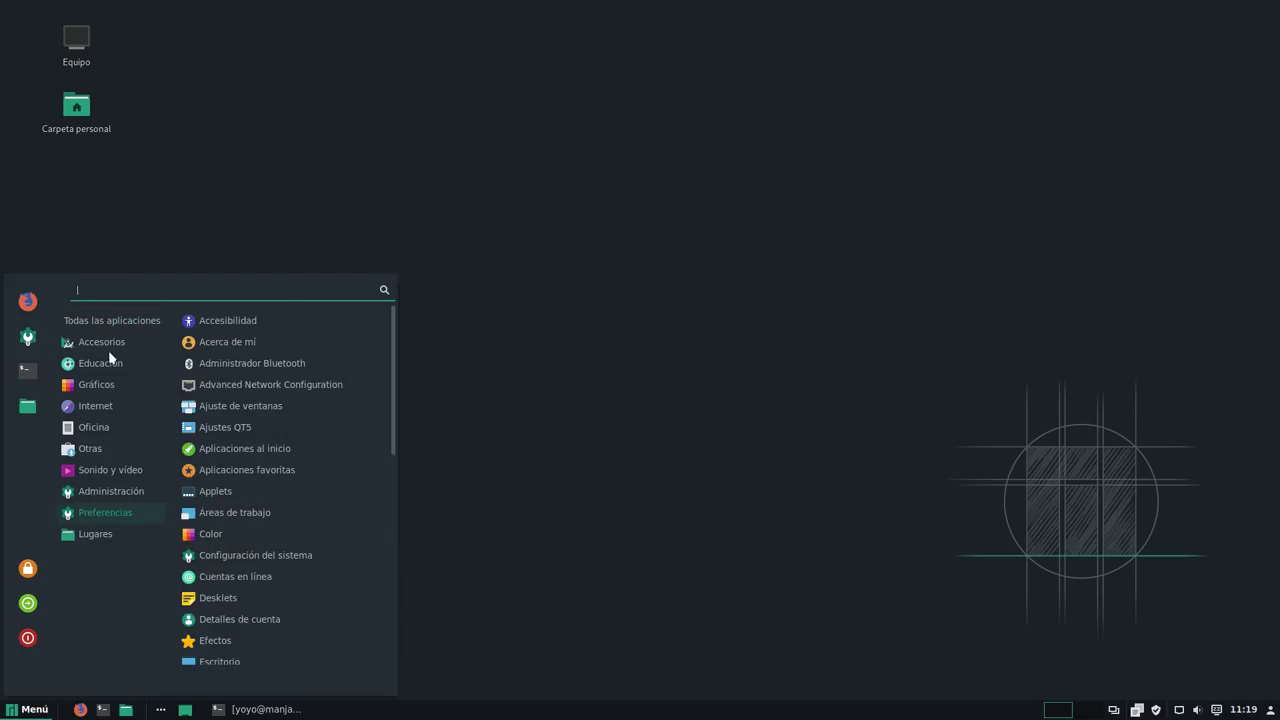
pyautogui.moveTo(108, 358)
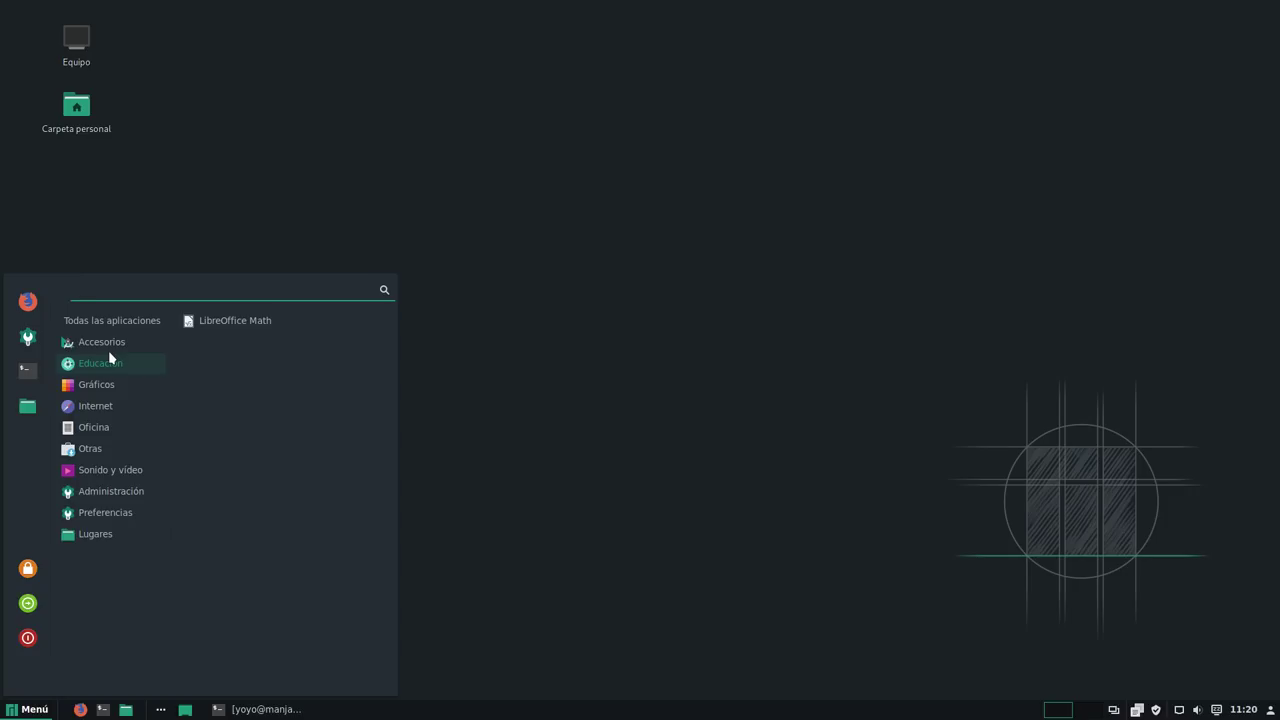
pyautogui.moveTo(116, 413)
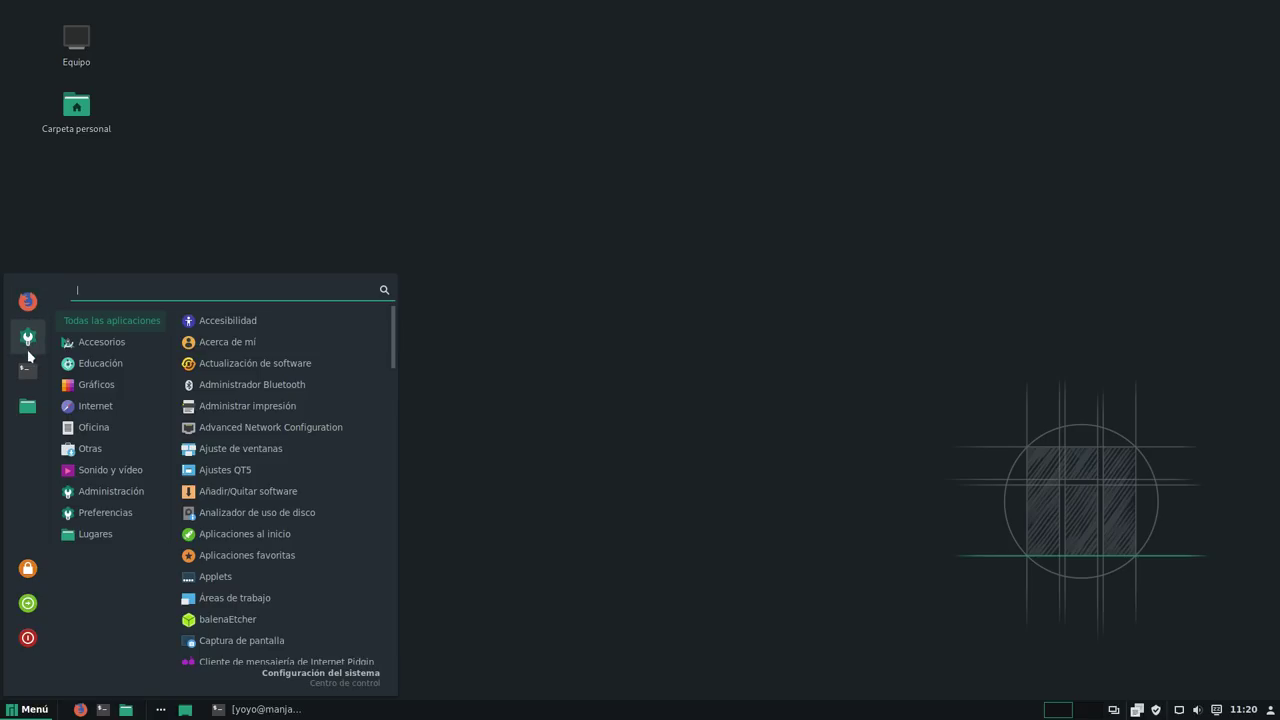
pyautogui.click(30, 343)
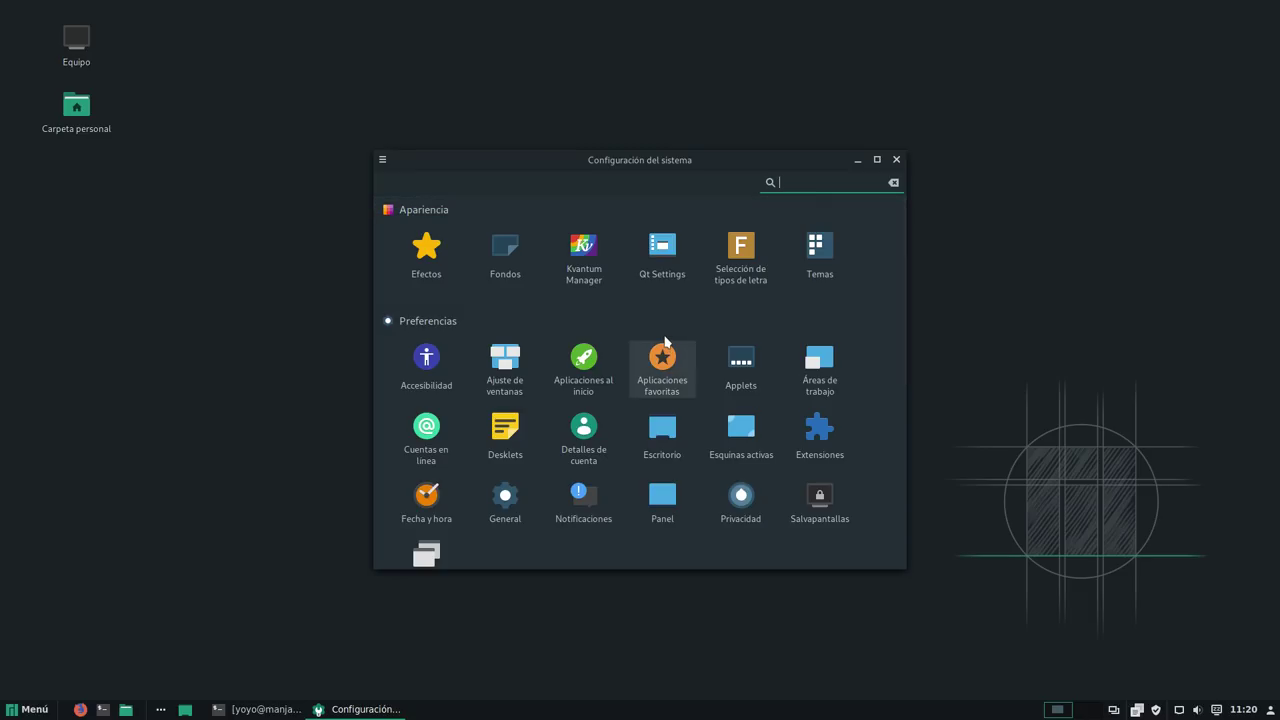
# Step: View the Cinnamon wallpaper collection in the Fondos settings and return to the settings overview
pyautogui.click(501, 255)
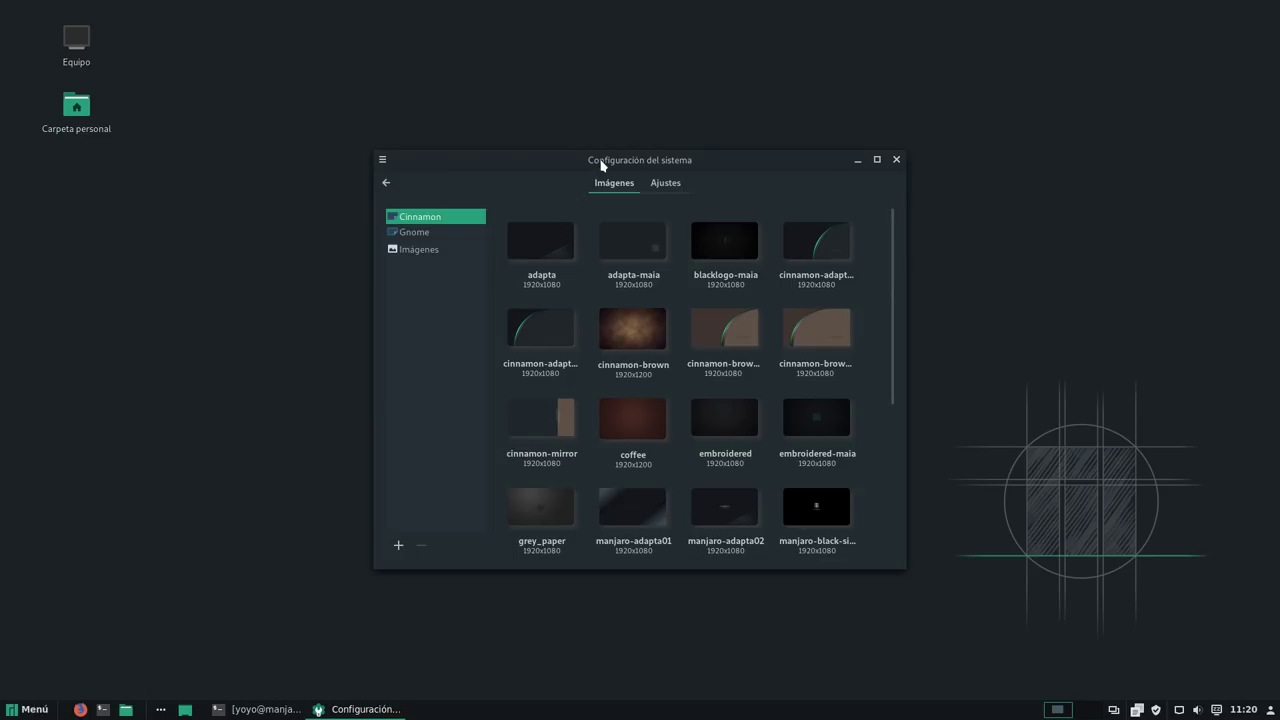
pyautogui.moveTo(600, 160); pyautogui.dragTo(507, 127)
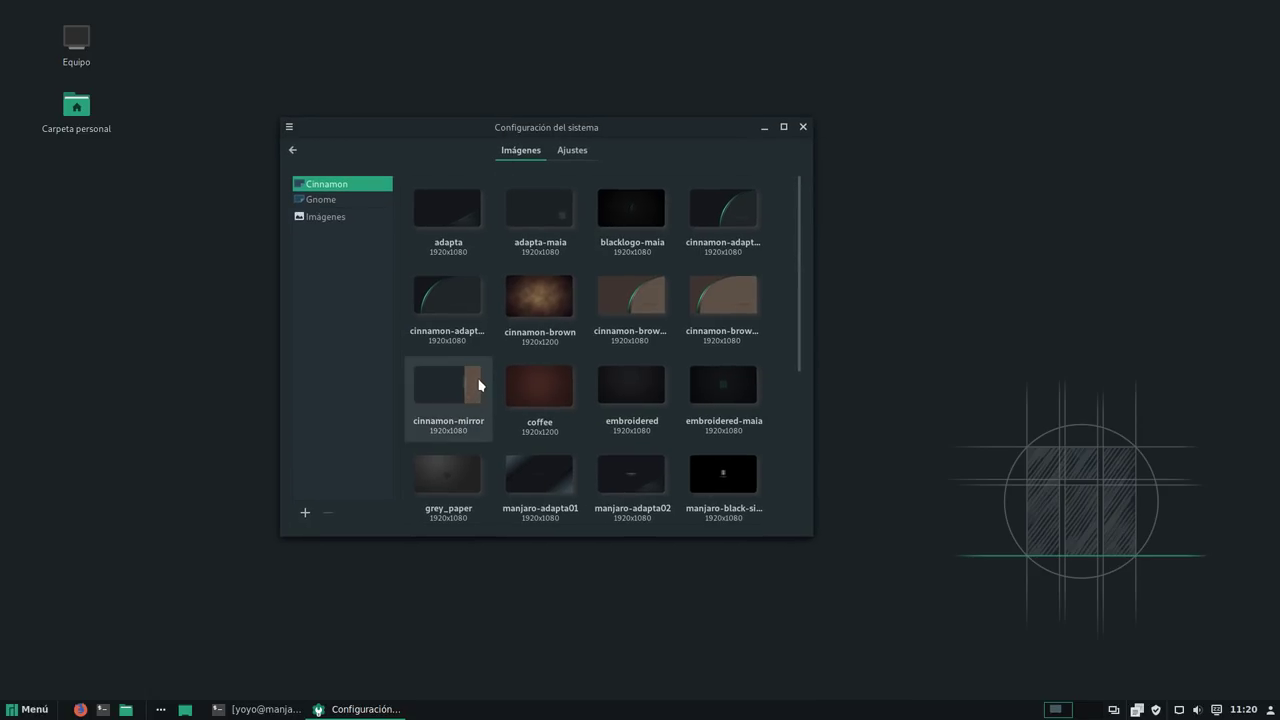
pyautogui.scroll(-3, 482, 380)
pyautogui.scroll(-3, 482, 380)
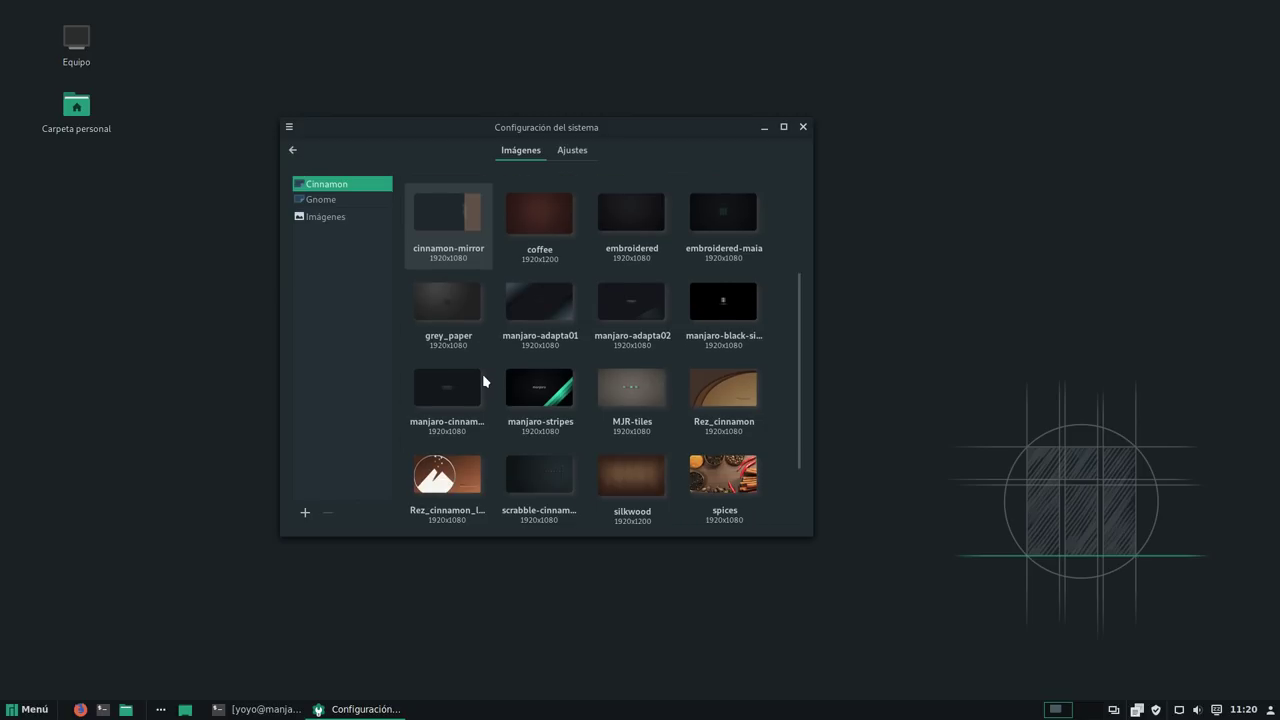
pyautogui.scroll(5, 482, 378)
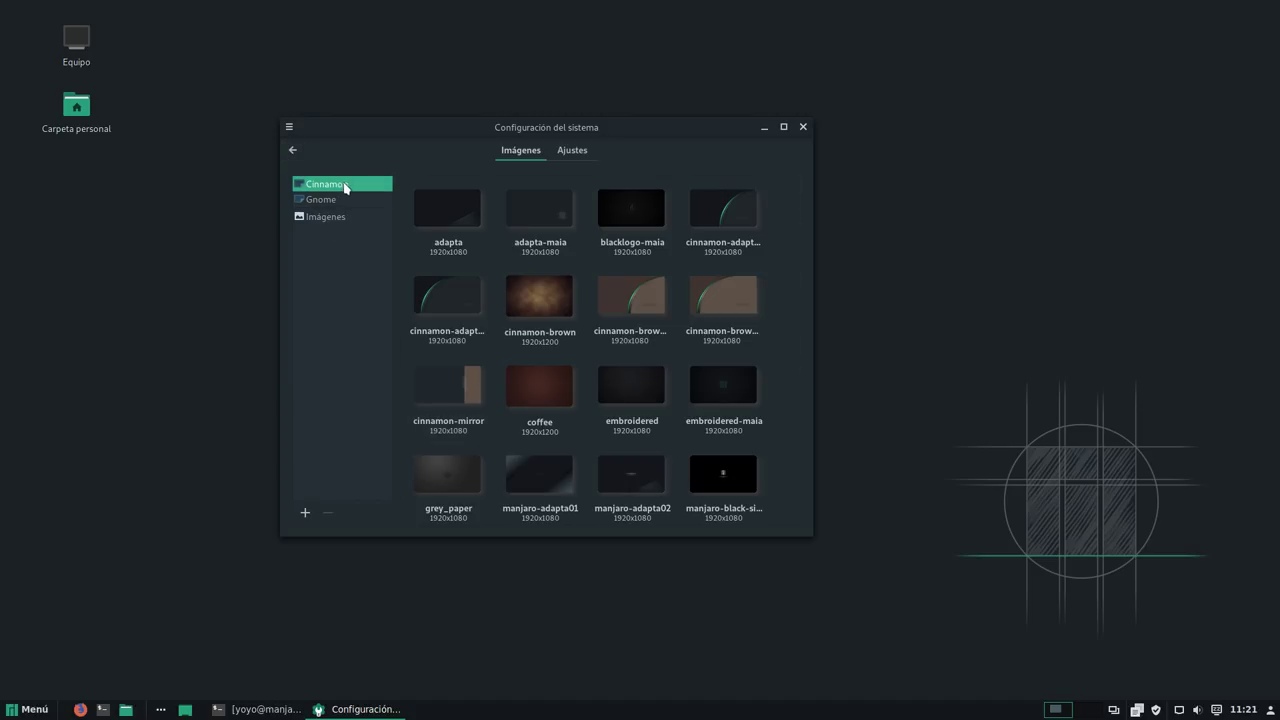
pyautogui.click(292, 151)
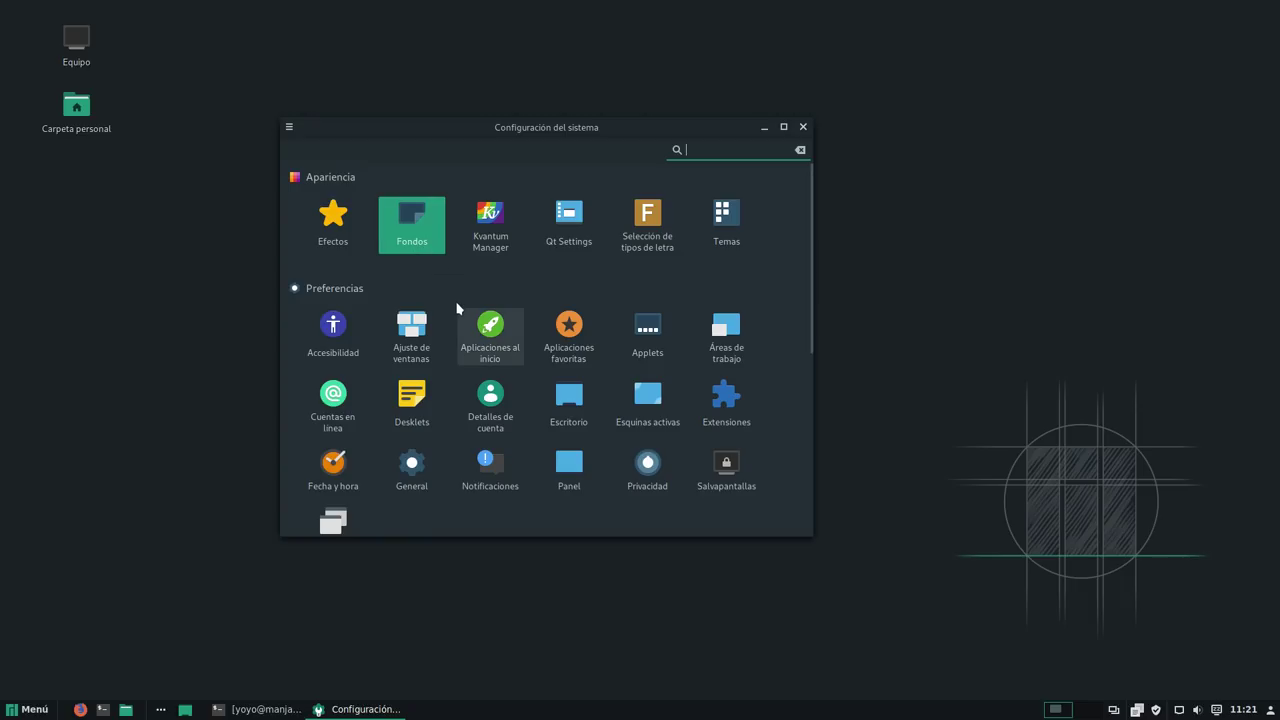
# Step: View the Kvantum Manager and close it, and check the font selection settings before returning to the overview
pyautogui.click(492, 232)
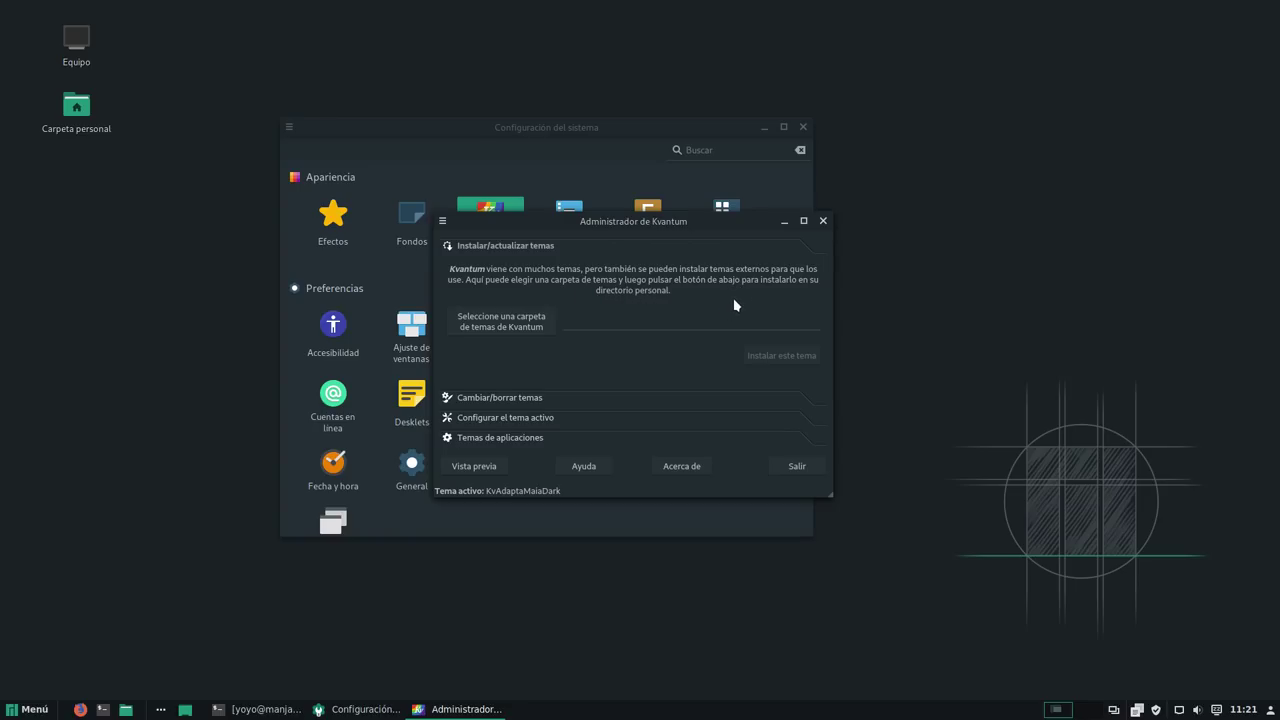
pyautogui.click(823, 222)
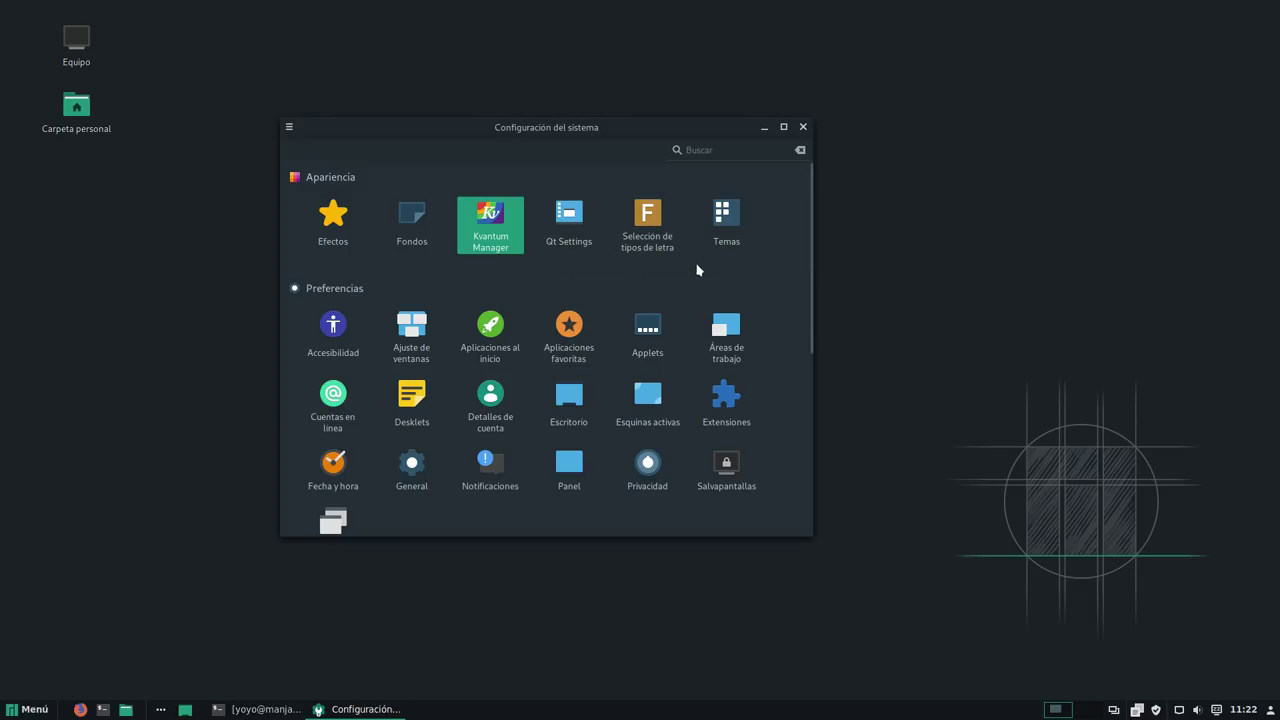
pyautogui.click(647, 228)
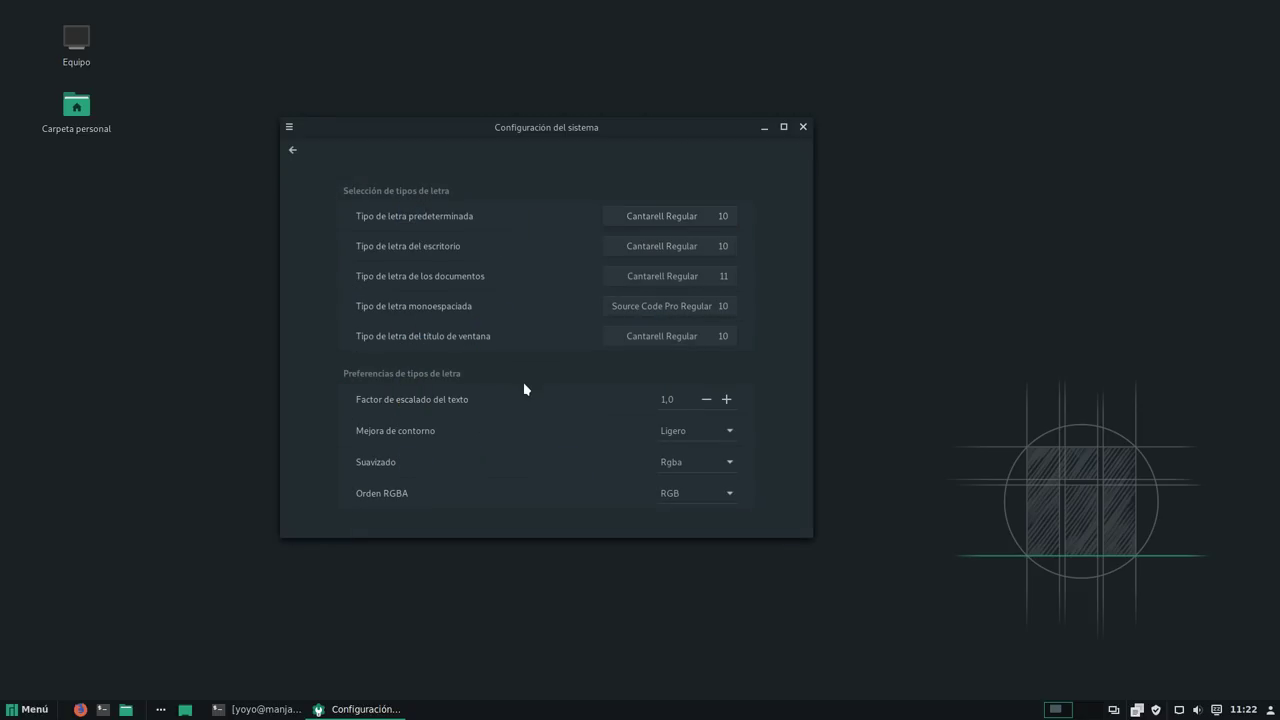
pyautogui.click(298, 154)
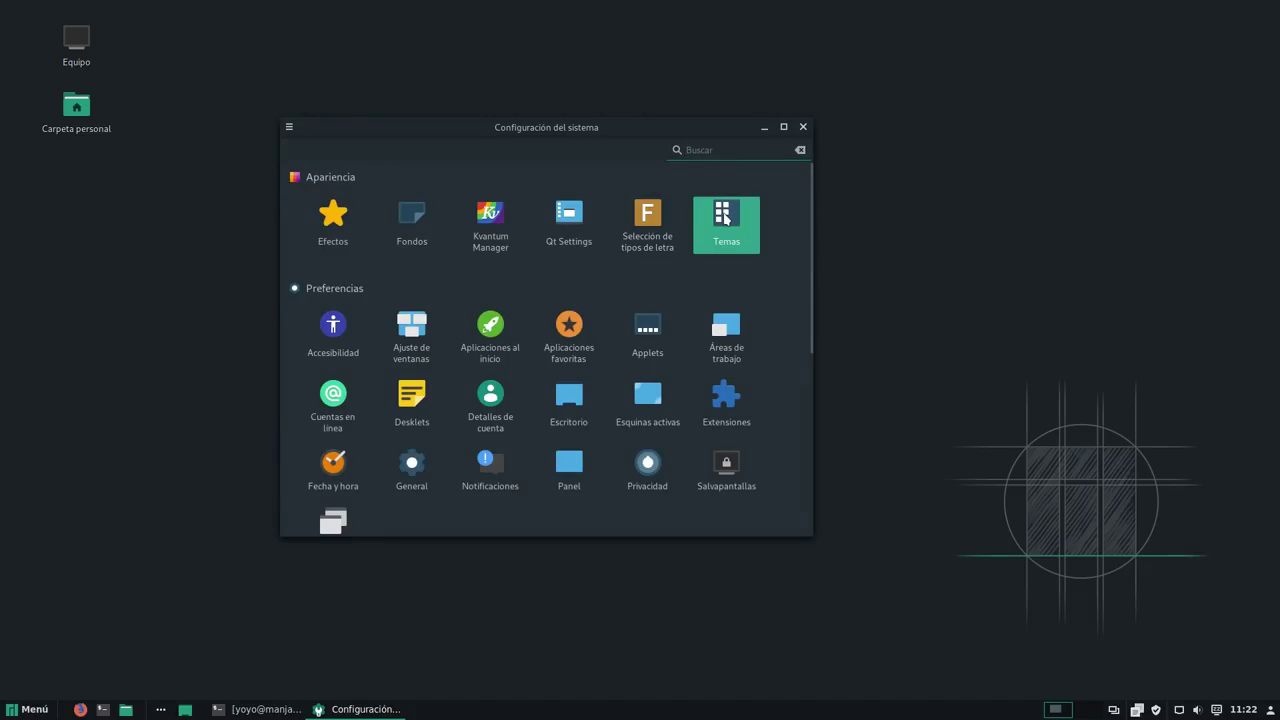
# Step: View the available icon and desktop themes in the Temas settings without changing them, and return to the overview
pyautogui.press('Return')
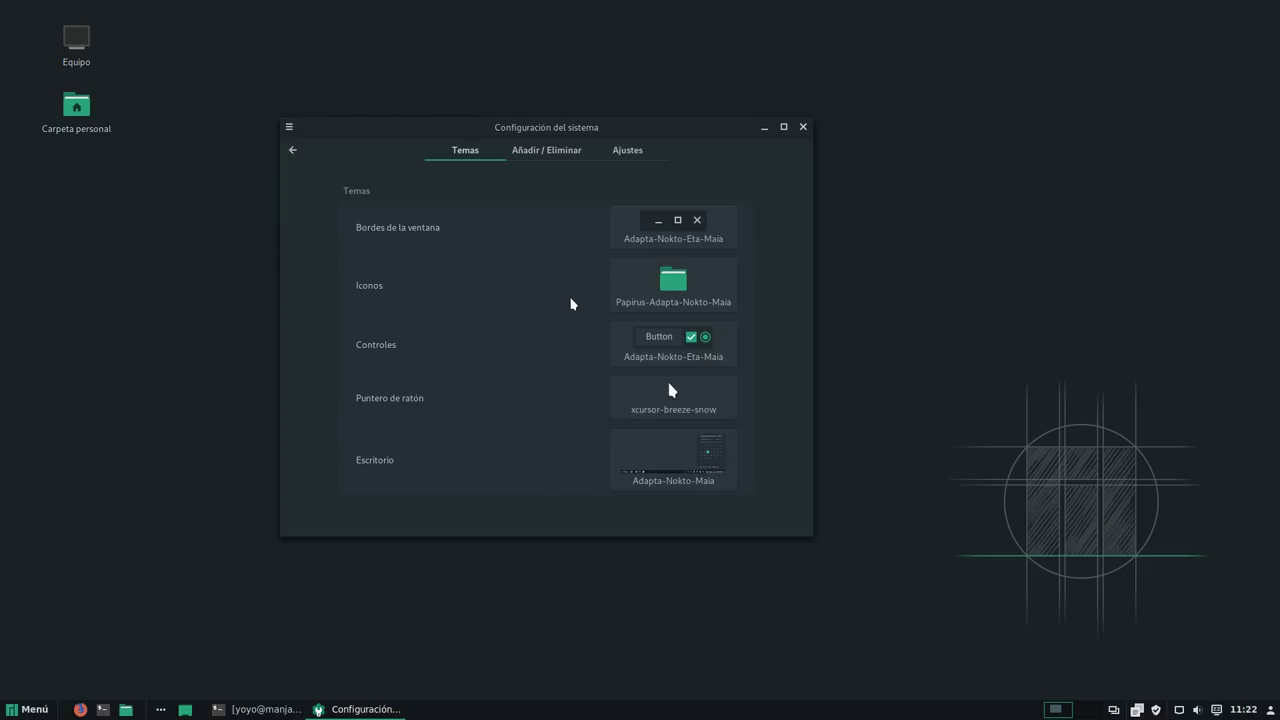
pyautogui.click(668, 287)
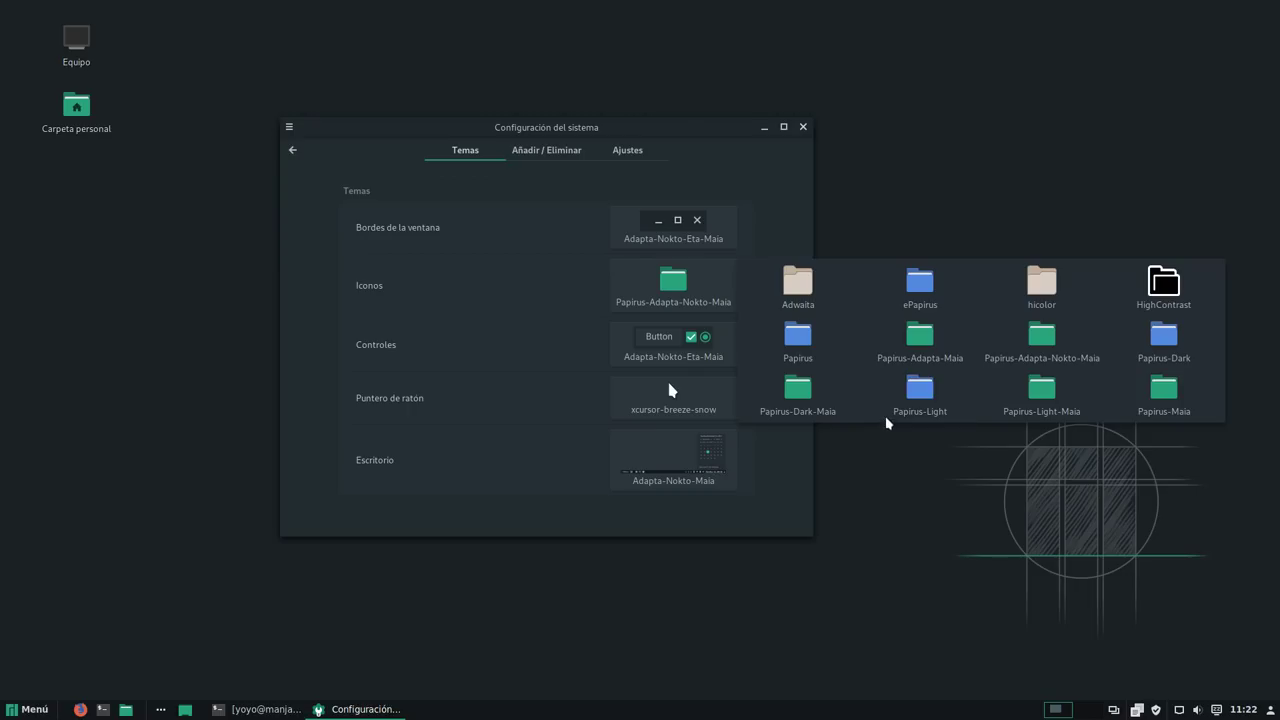
pyautogui.click(766, 217)
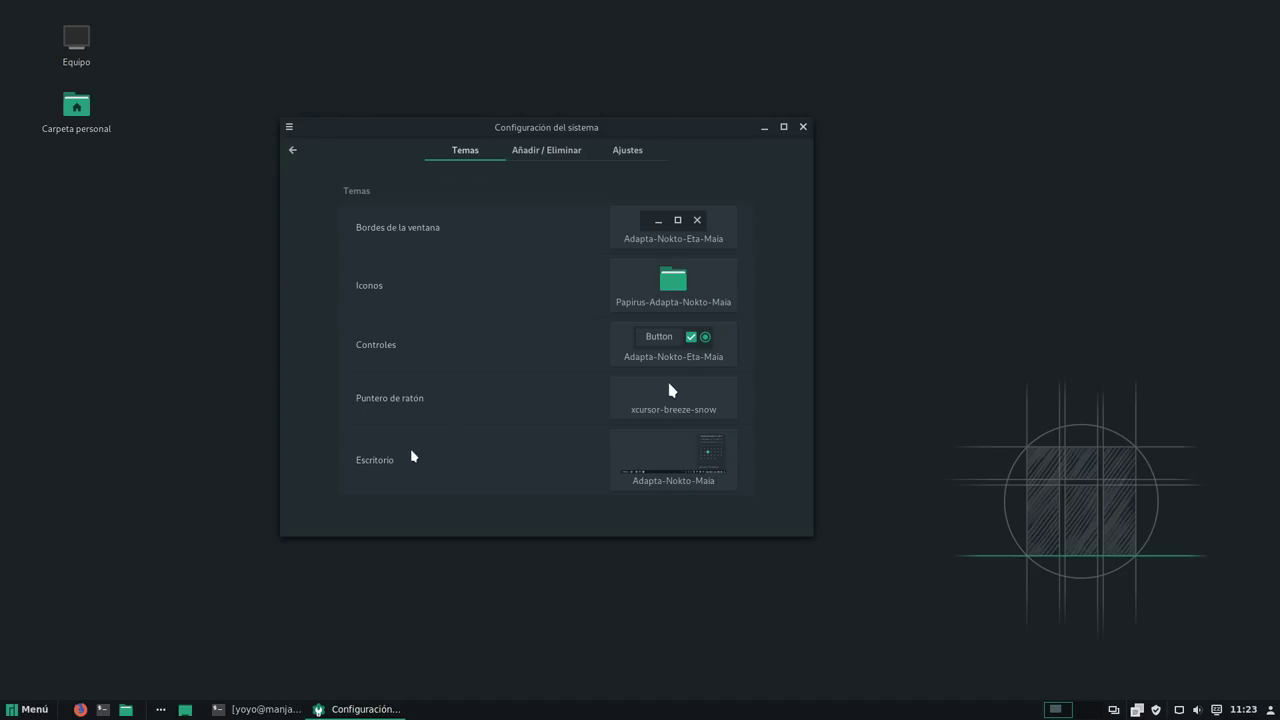
pyautogui.click(710, 453)
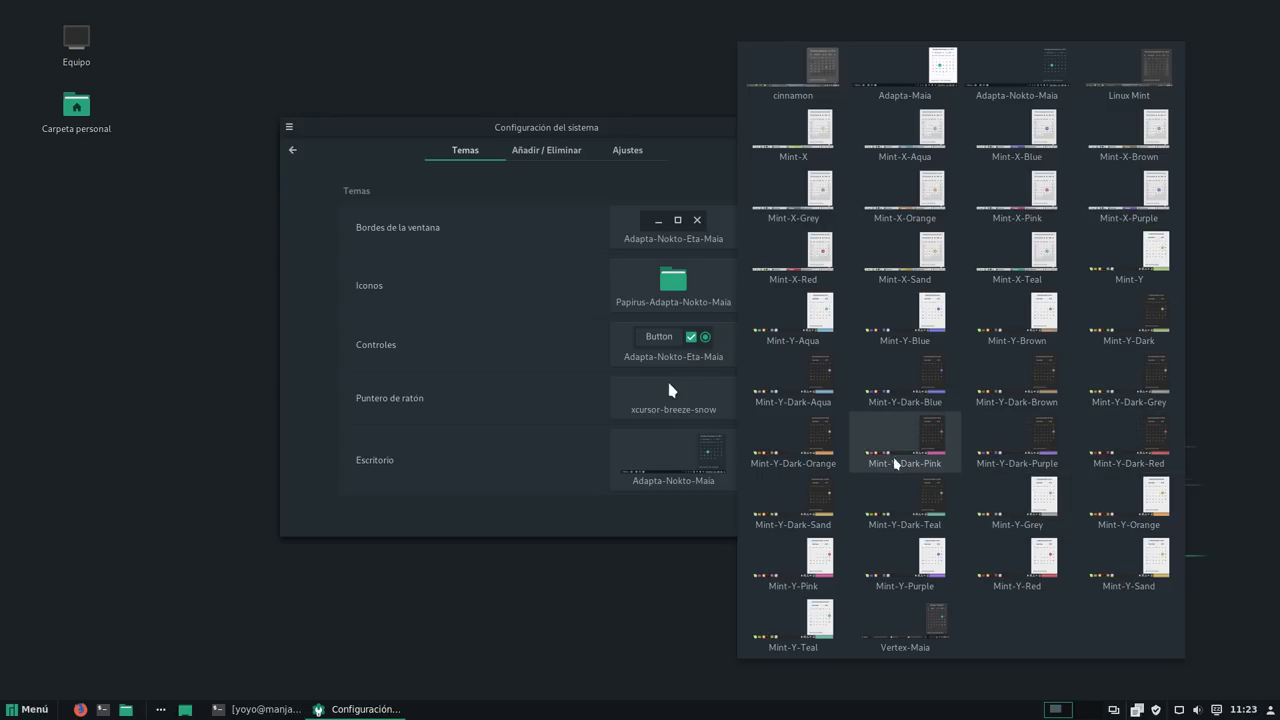
pyautogui.click(432, 132)
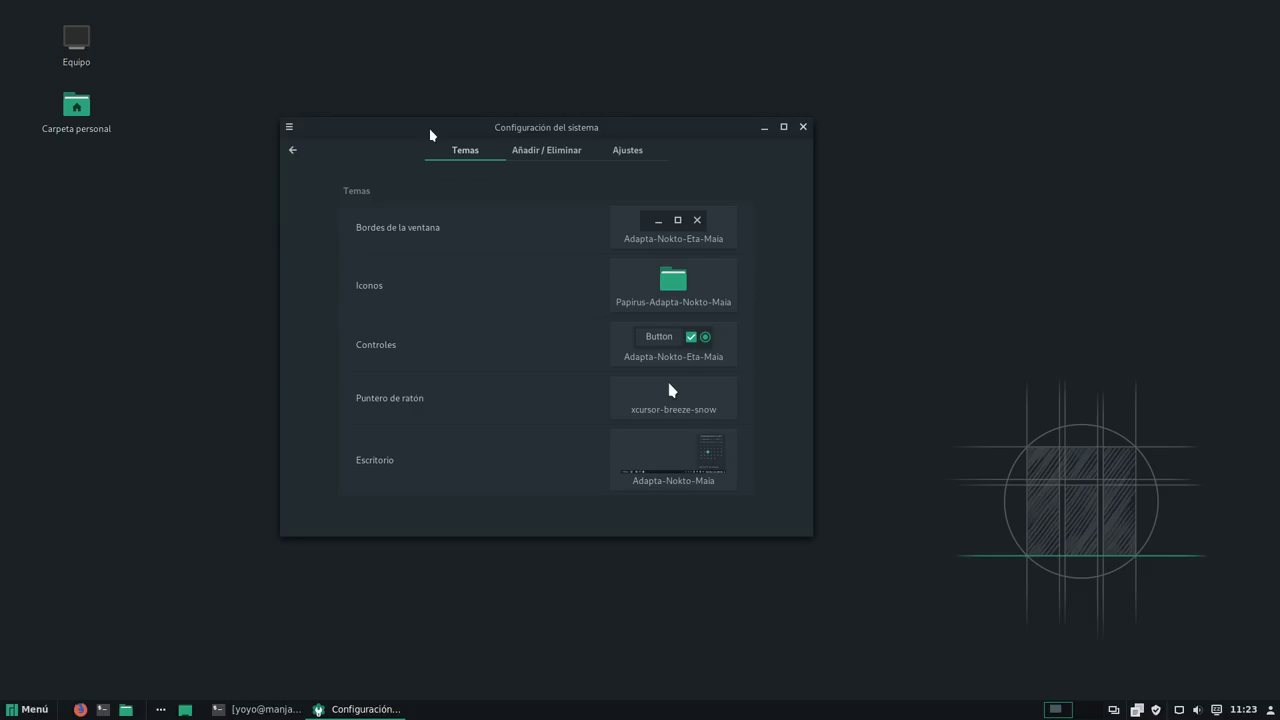
pyautogui.click(292, 153)
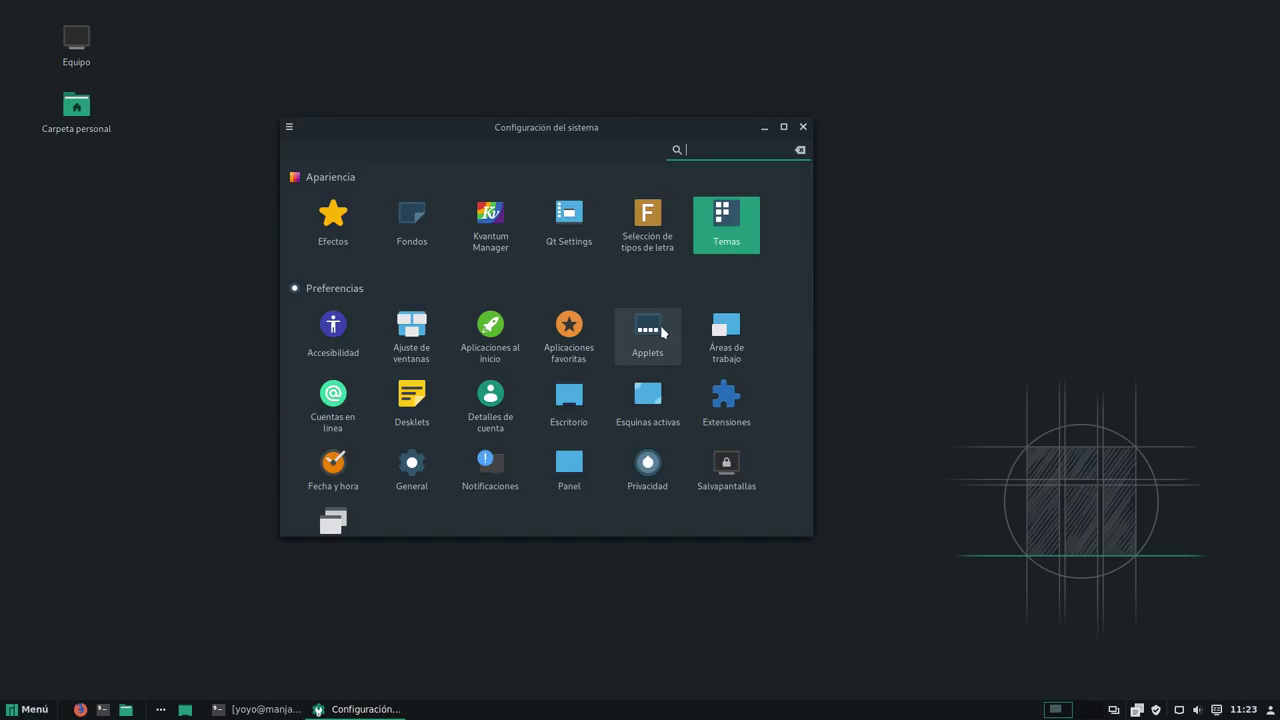
# Step: View the system information in the Hardware section and return to the settings overview
pyautogui.scroll(-3, 527, 345)
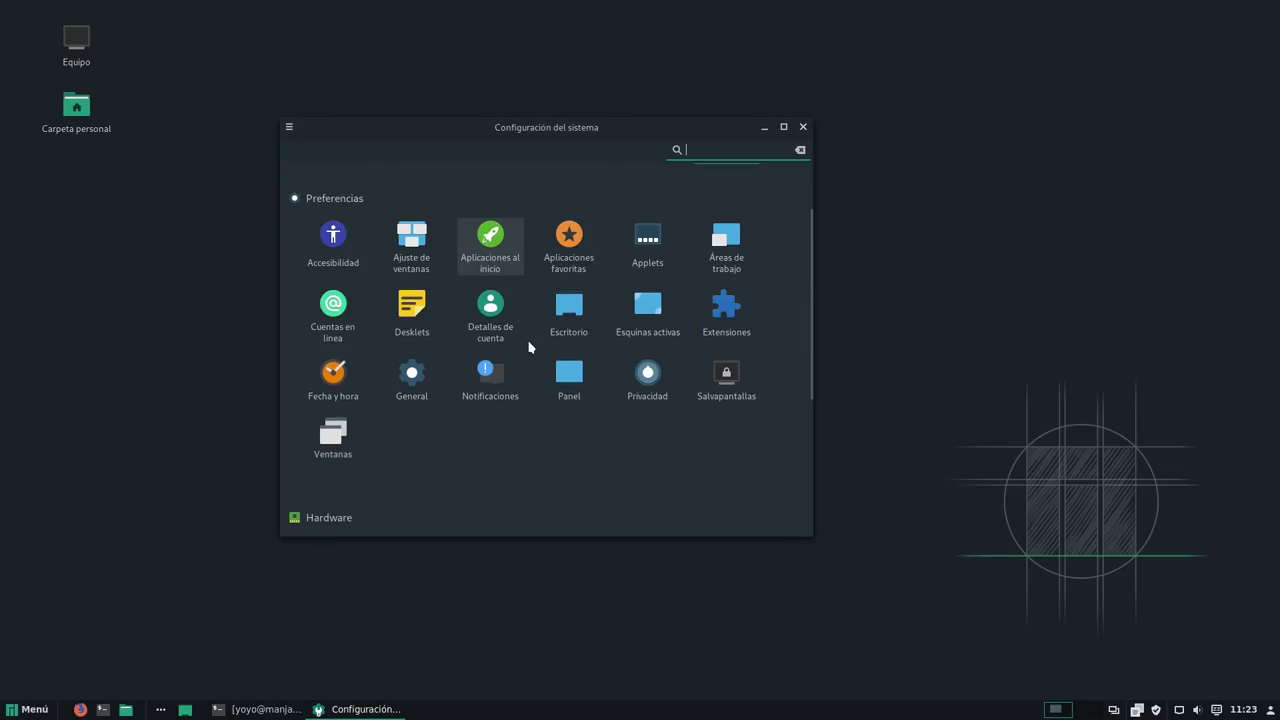
pyautogui.scroll(-3, 527, 345)
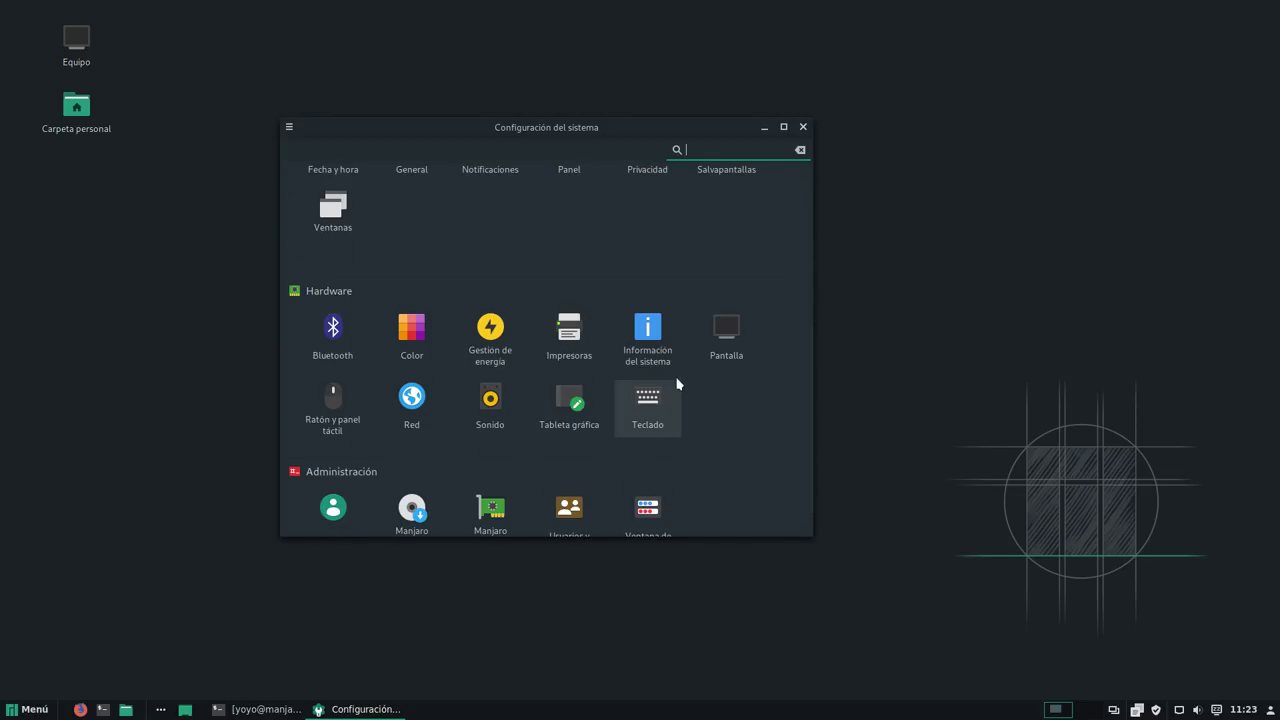
pyautogui.click(660, 351)
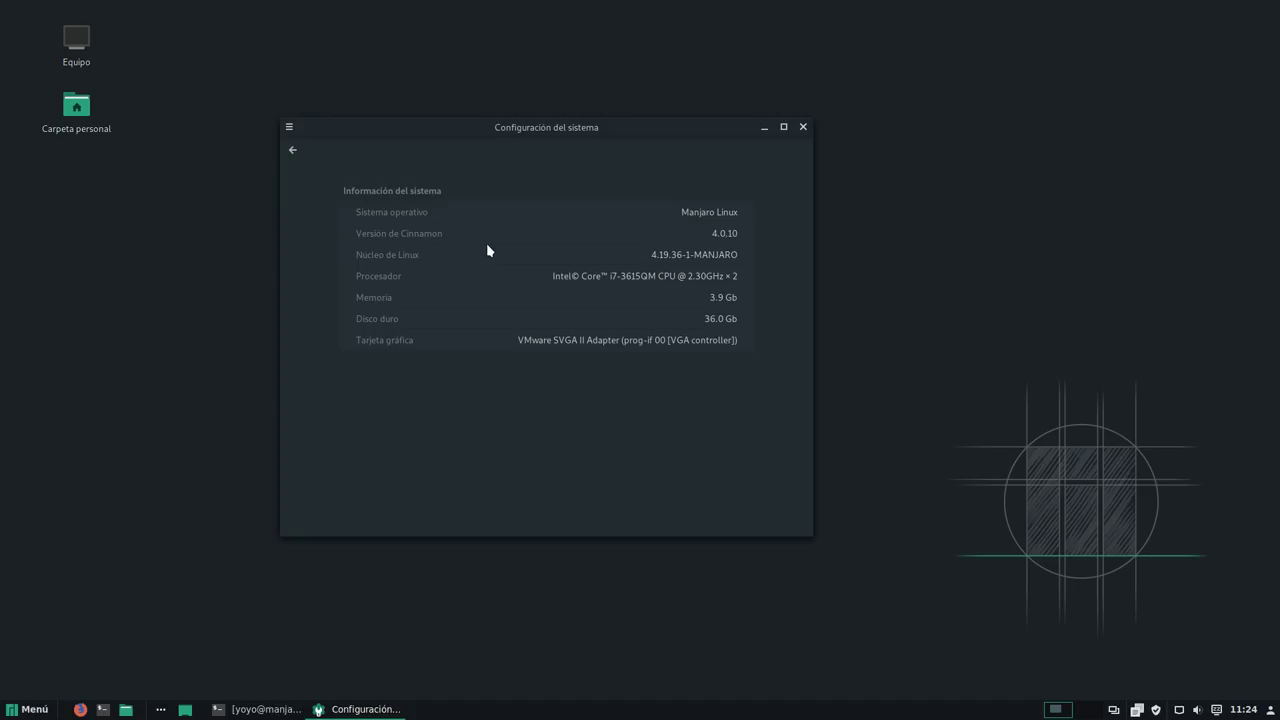
pyautogui.click(293, 151)
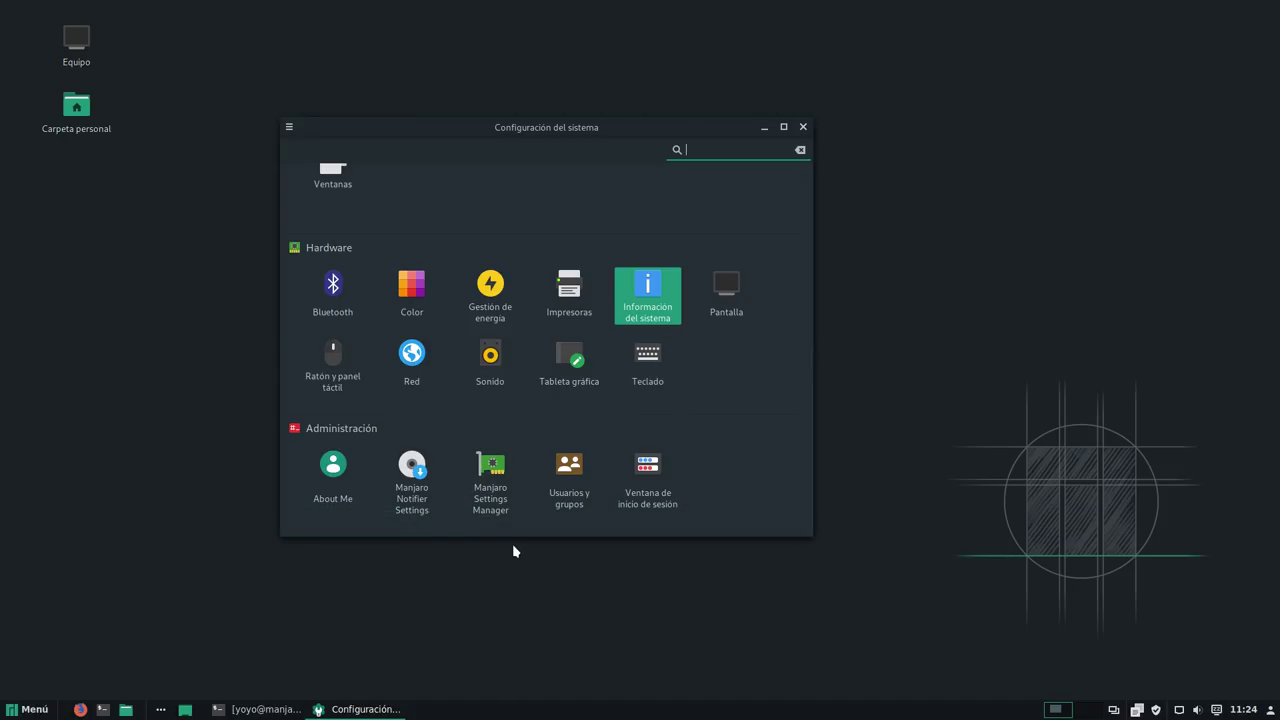
# Step: Open the Manjaro Settings Manager and spread its window and the system configuration window apart
pyautogui.click(496, 489)
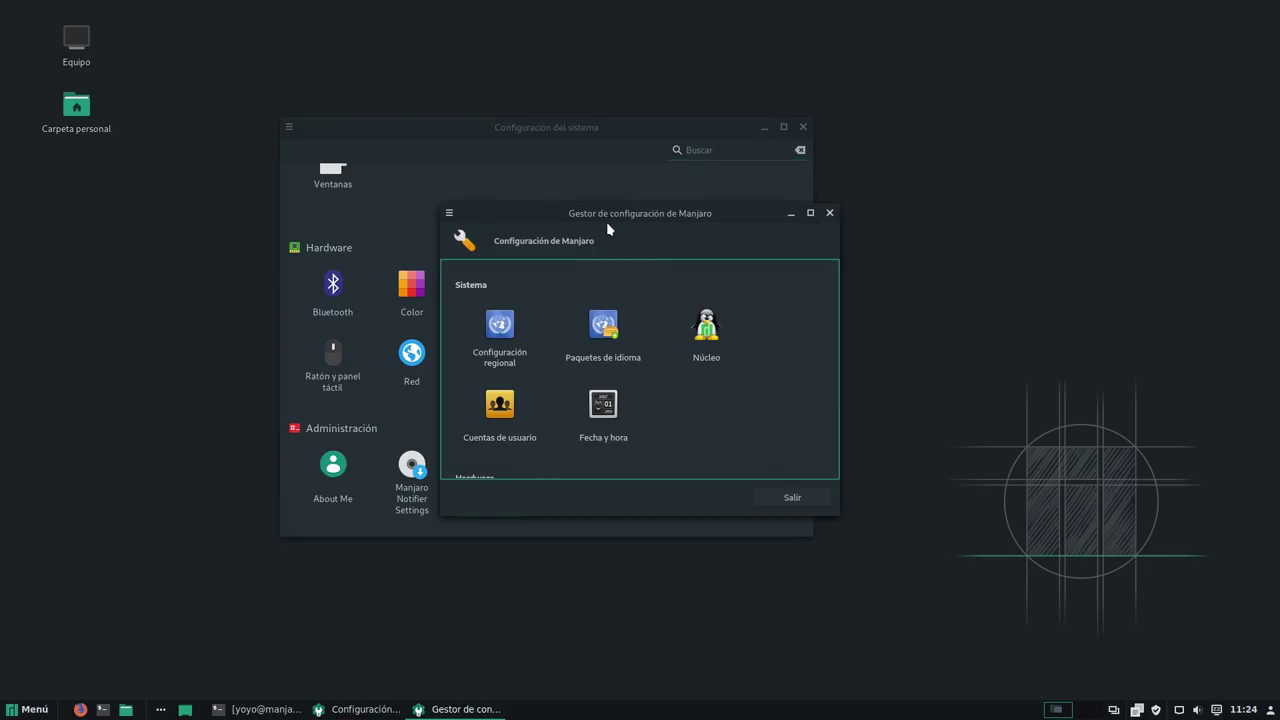
pyautogui.moveTo(598, 220); pyautogui.dragTo(862, 110)
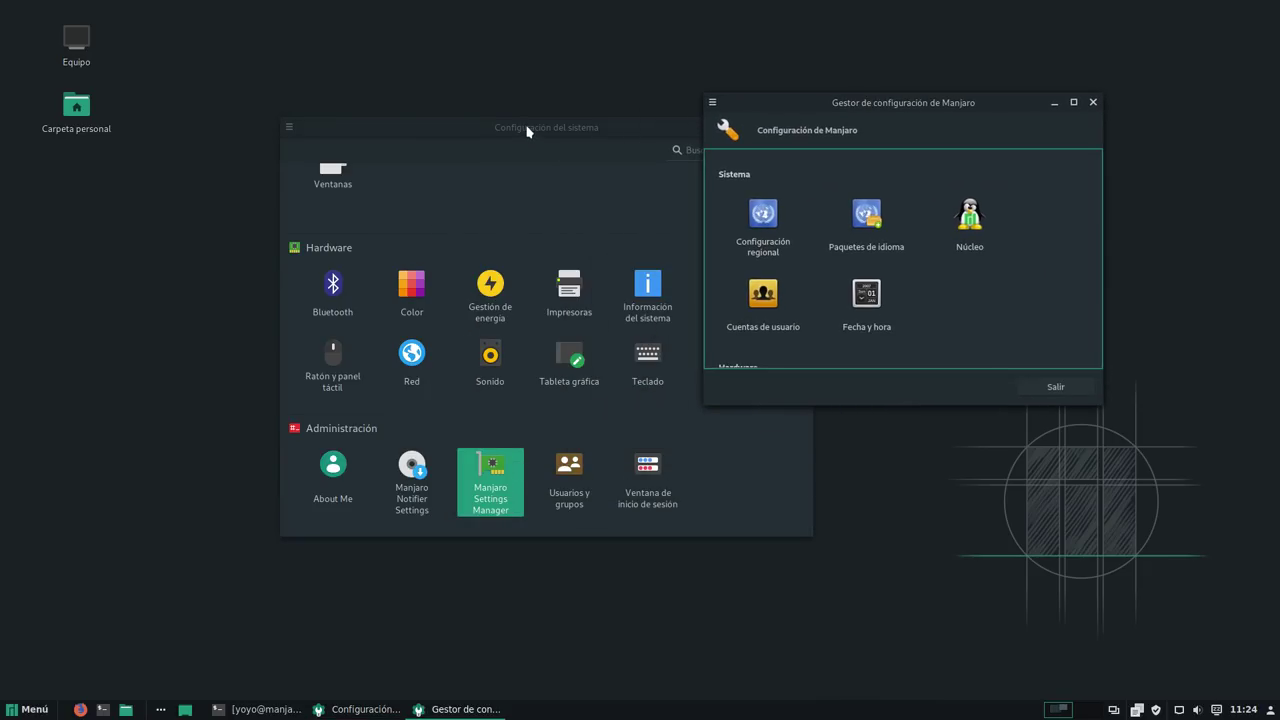
pyautogui.moveTo(526, 129); pyautogui.dragTo(387, 133)
pyautogui.moveTo(834, 108); pyautogui.dragTo(750, 108)
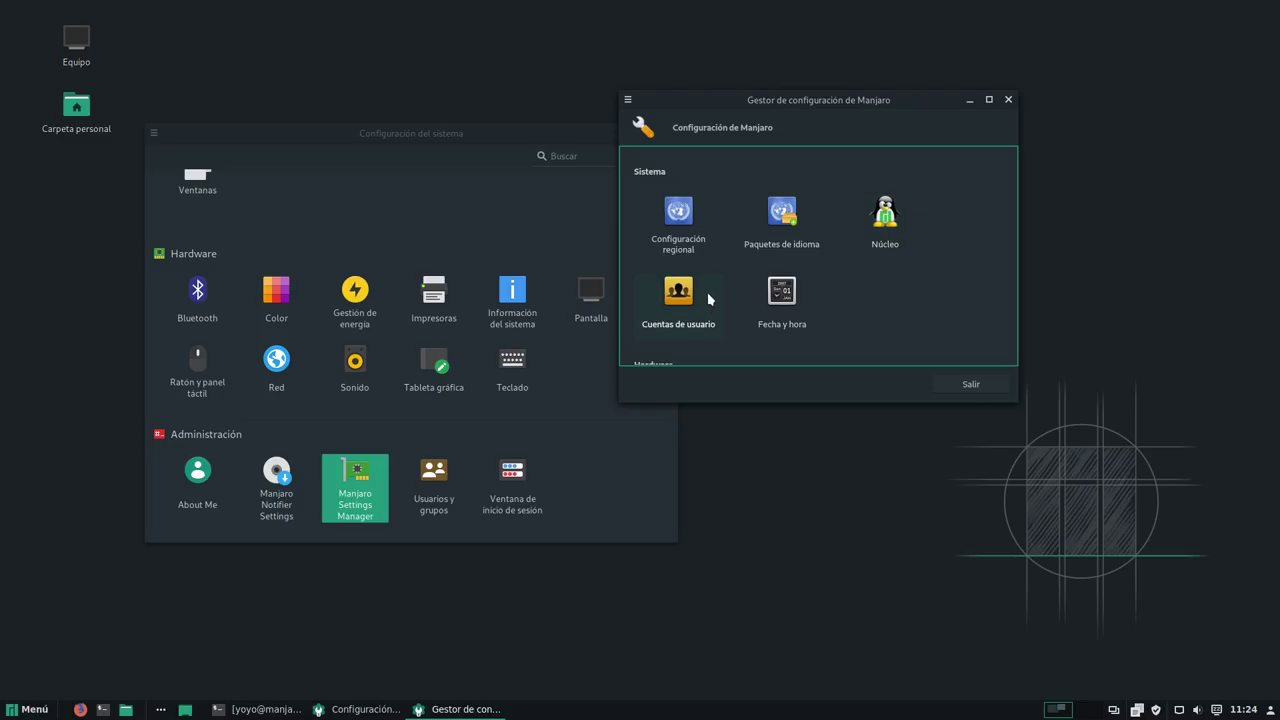
# Step: Examine the graphics drivers in the Manjaro hardware configuration and quit the settings manager
pyautogui.scroll(-2, 709, 296)
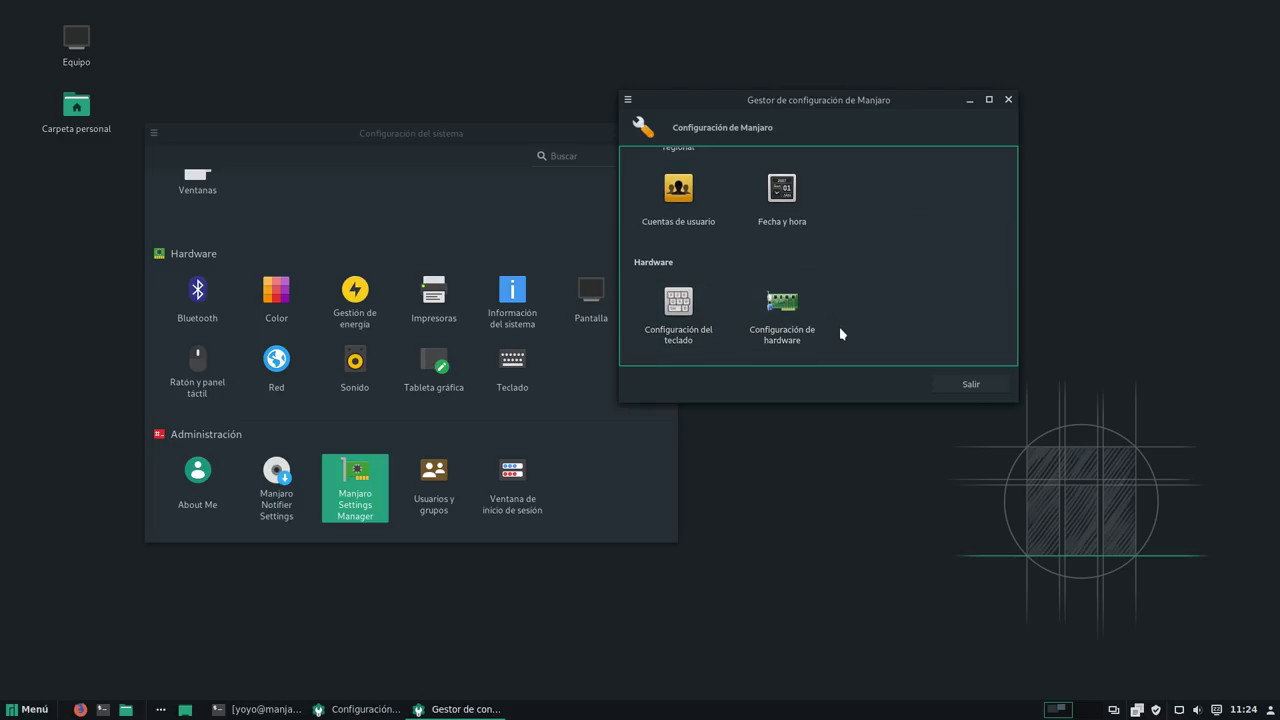
pyautogui.scroll(2, 795, 325)
pyautogui.scroll(-2, 797, 310)
pyautogui.click(797, 306)
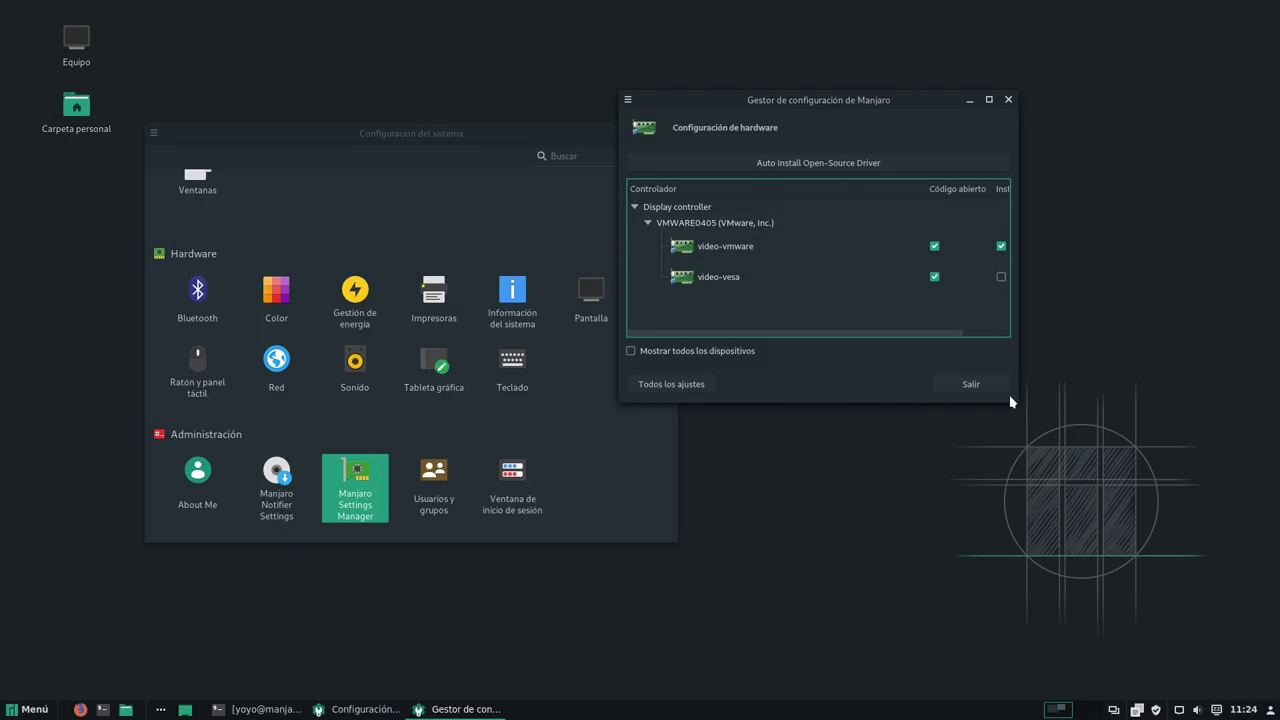
pyautogui.click(971, 388)
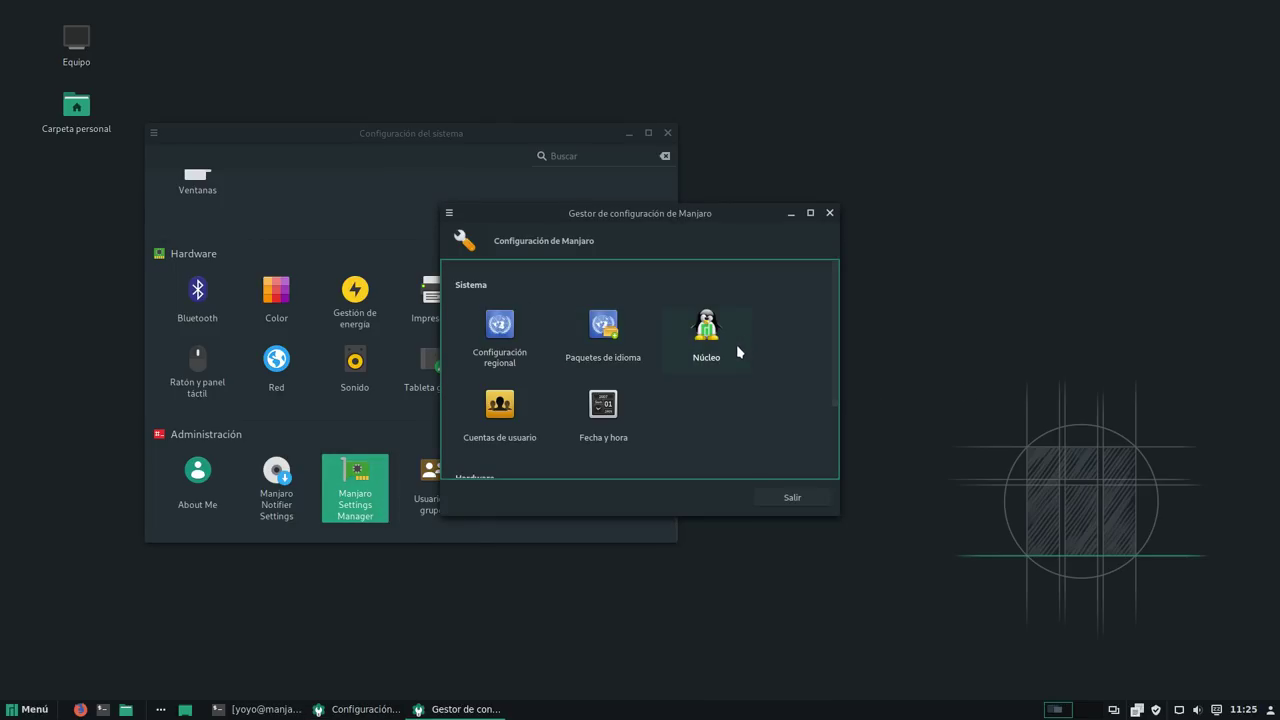
# Step: View the available Linux kernels in an enlarged Manjaro Settings Manager window and return to all settings
pyautogui.click(706, 330)
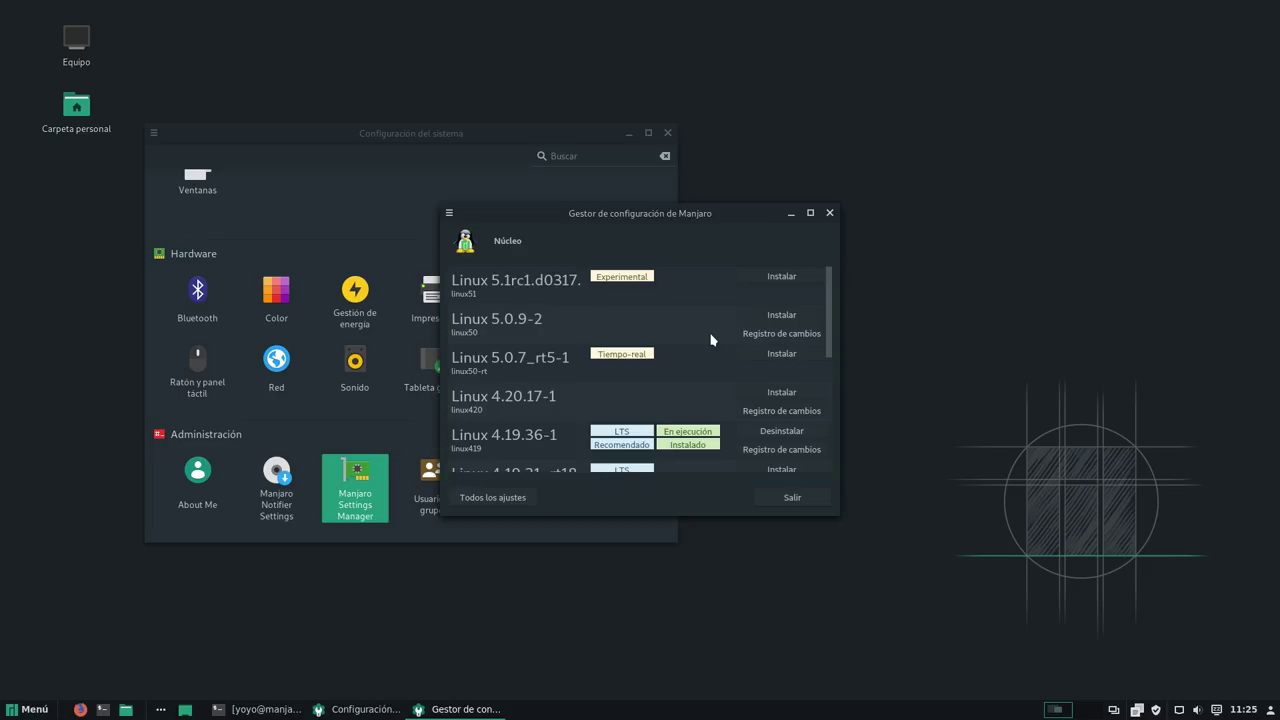
pyautogui.moveTo(652, 208); pyautogui.dragTo(620, 91)
pyautogui.moveTo(803, 395); pyautogui.dragTo(1108, 651)
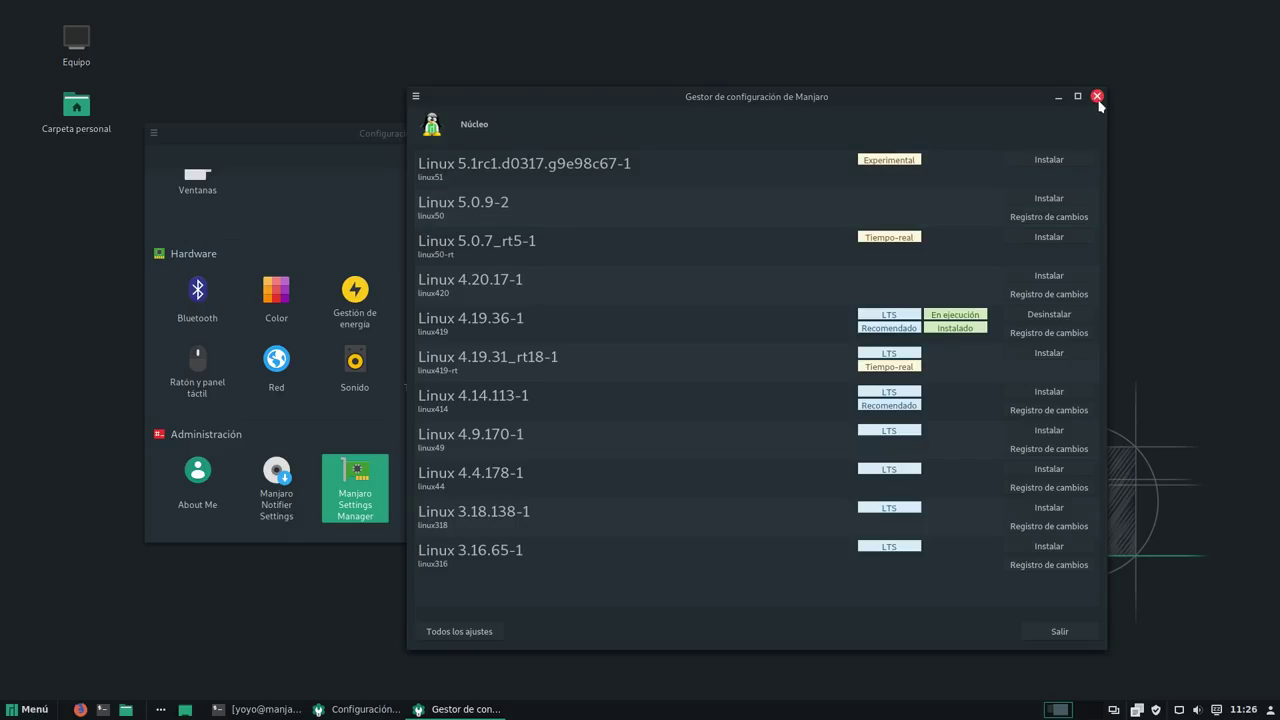
pyautogui.click(476, 637)
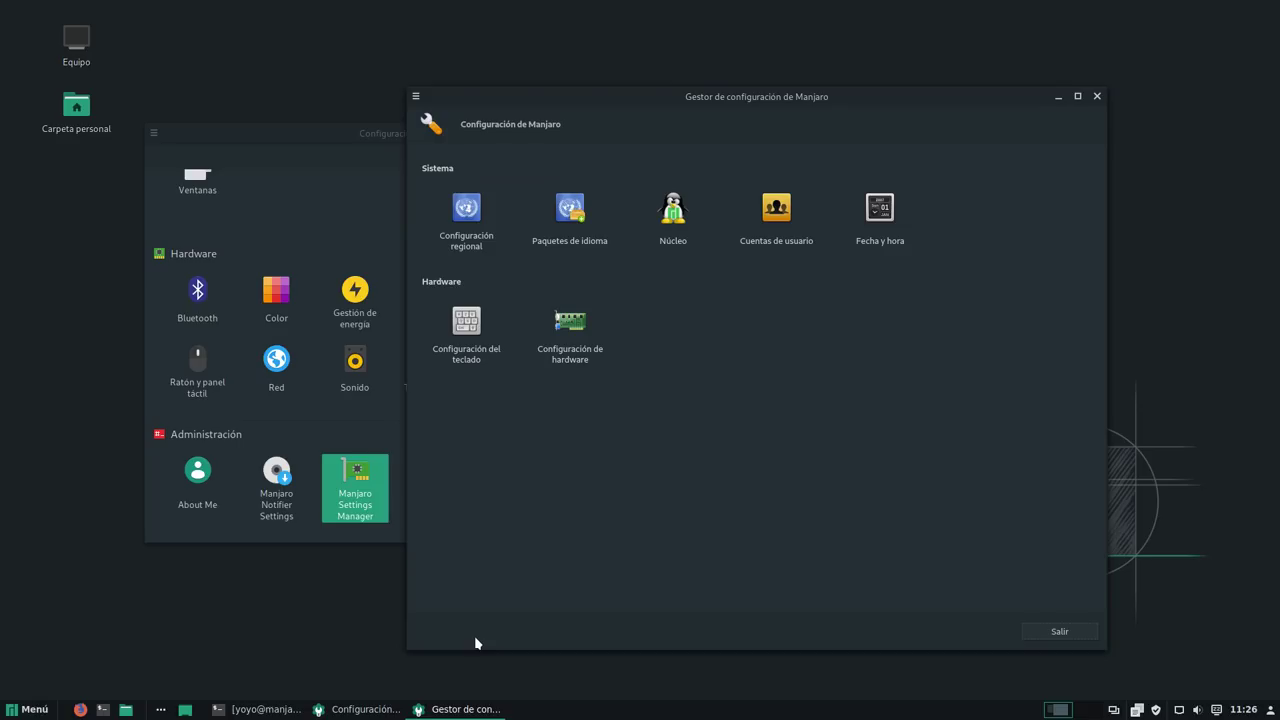
# Step: Install all available global, en_US and es_ES language packages, authenticating with the account password
pyautogui.click(572, 228)
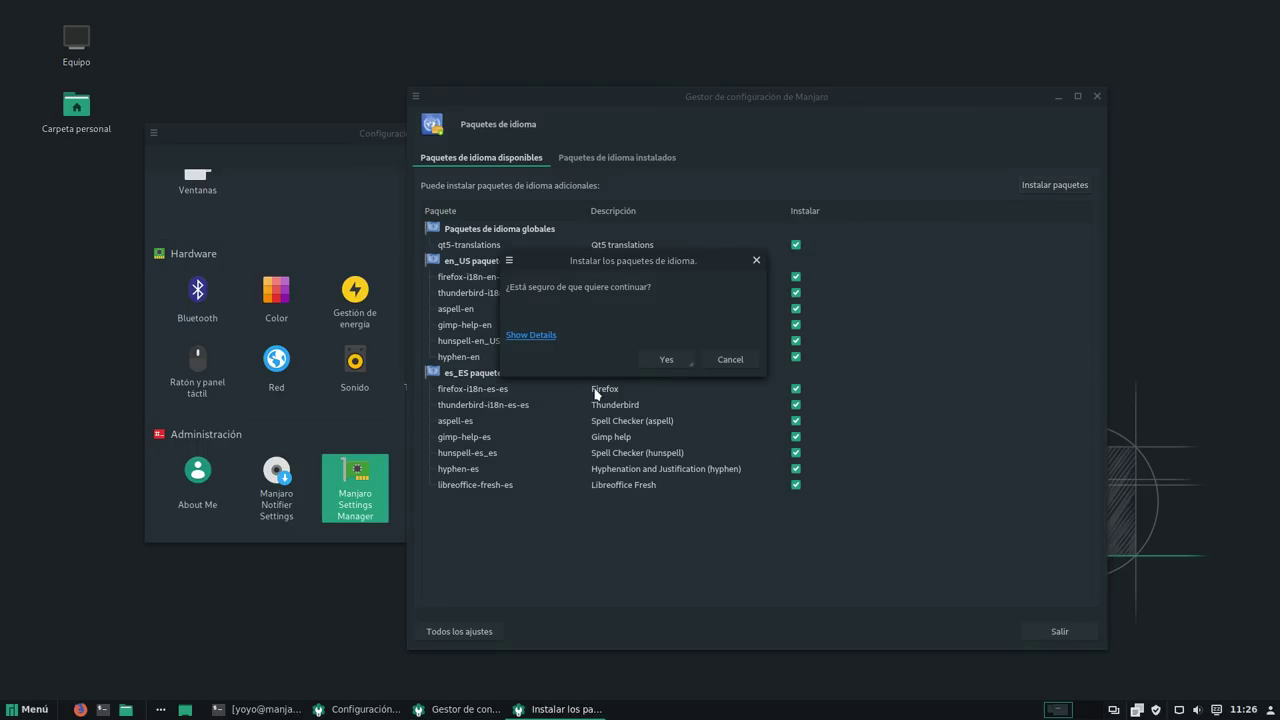
pyautogui.click(676, 363)
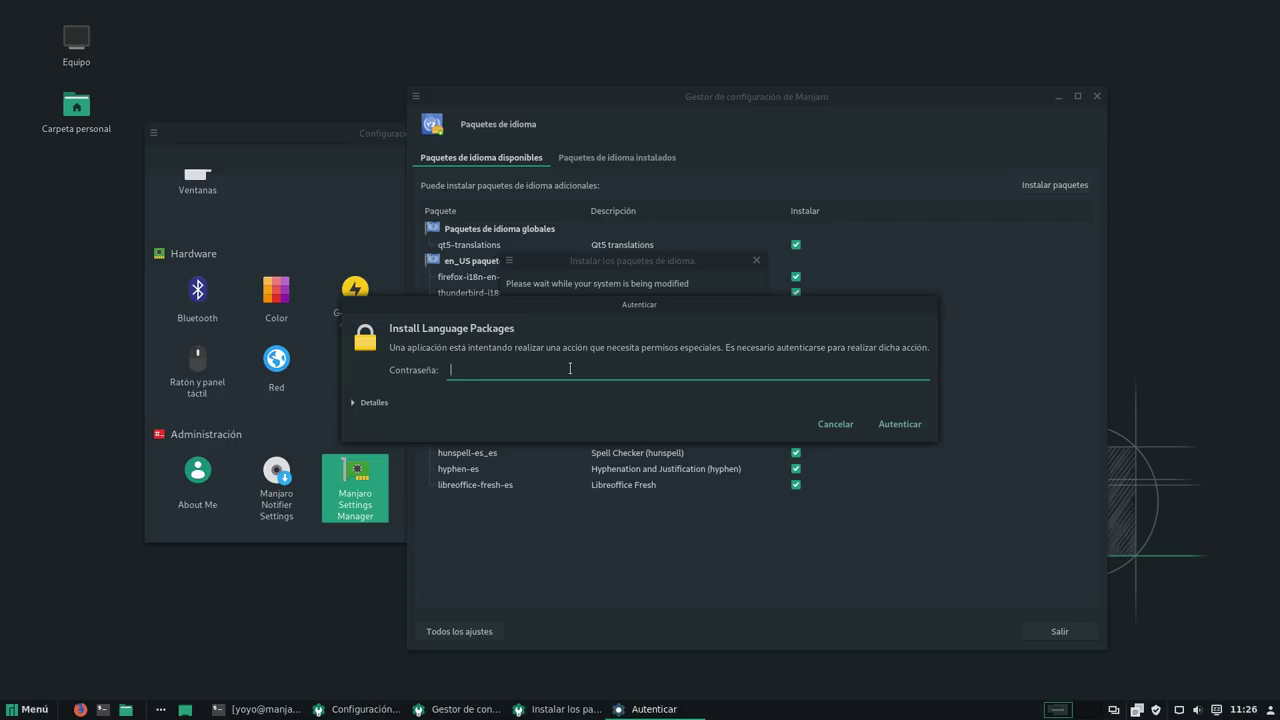
pyautogui.write('********')
pyautogui.press('Return')
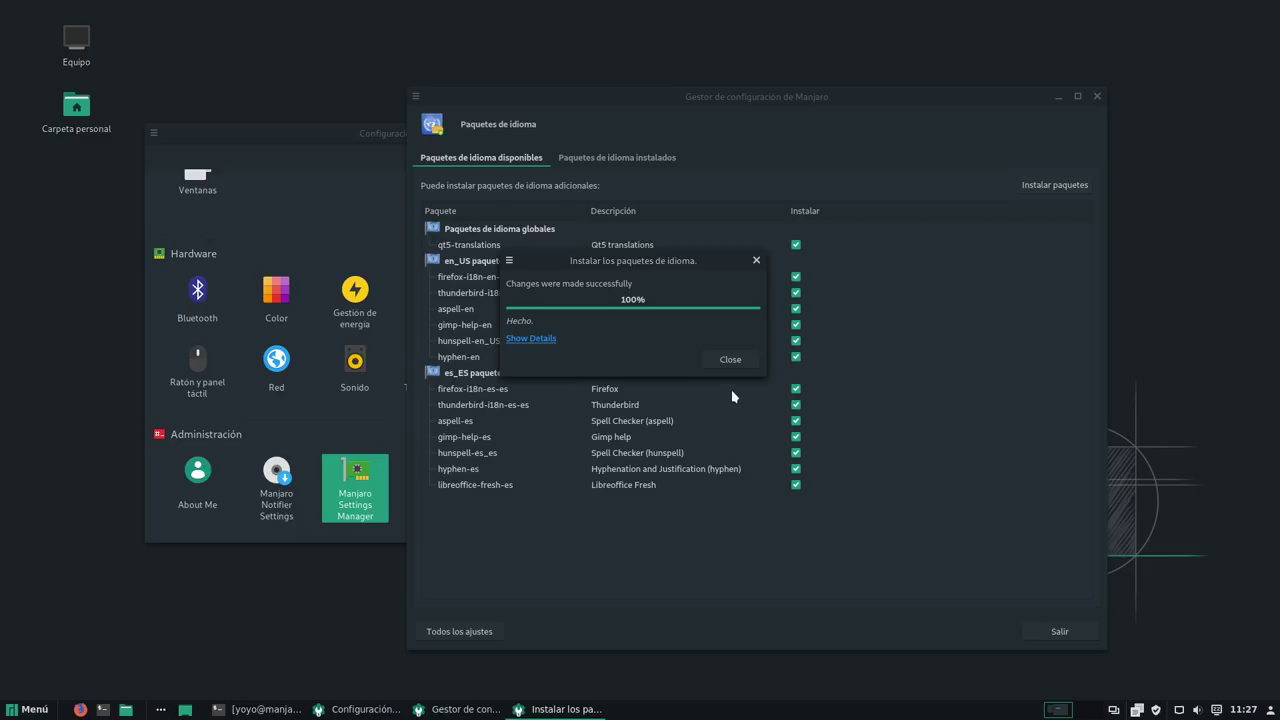
# Step: Dismiss the finished language installation, review the installed language packages and return to the list of available ones
pyautogui.click(730, 359)
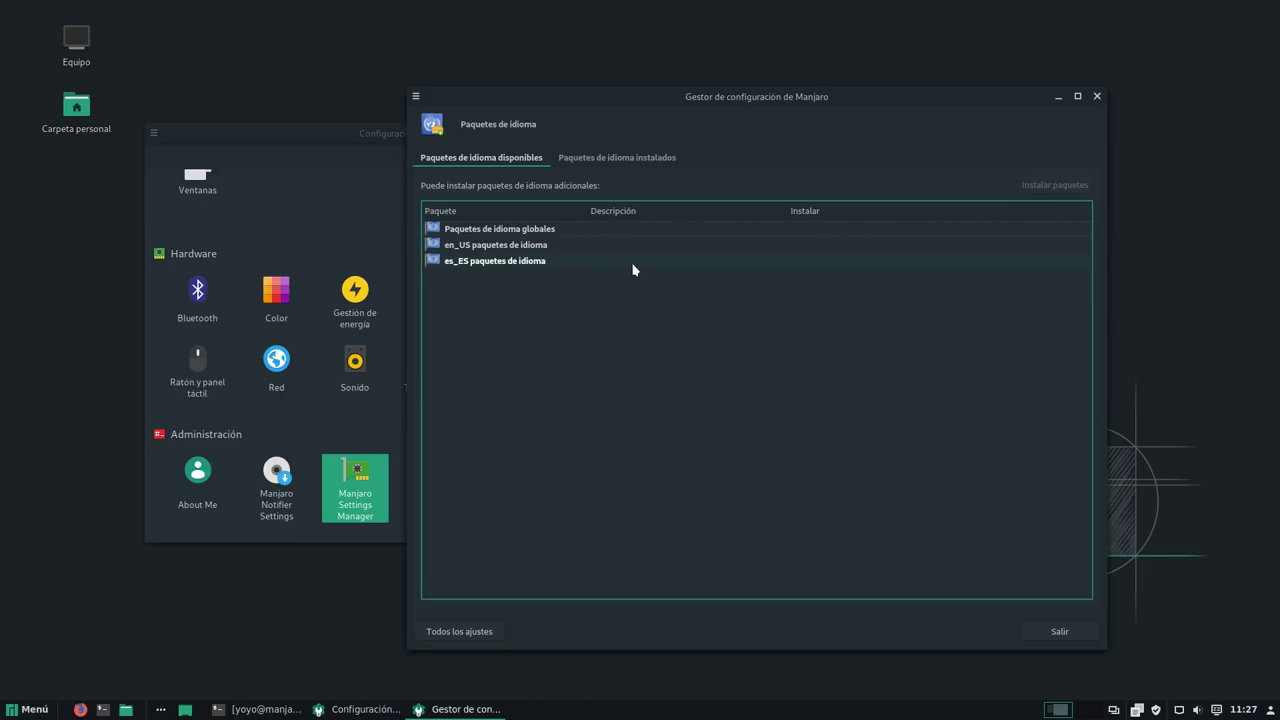
pyautogui.click(612, 158)
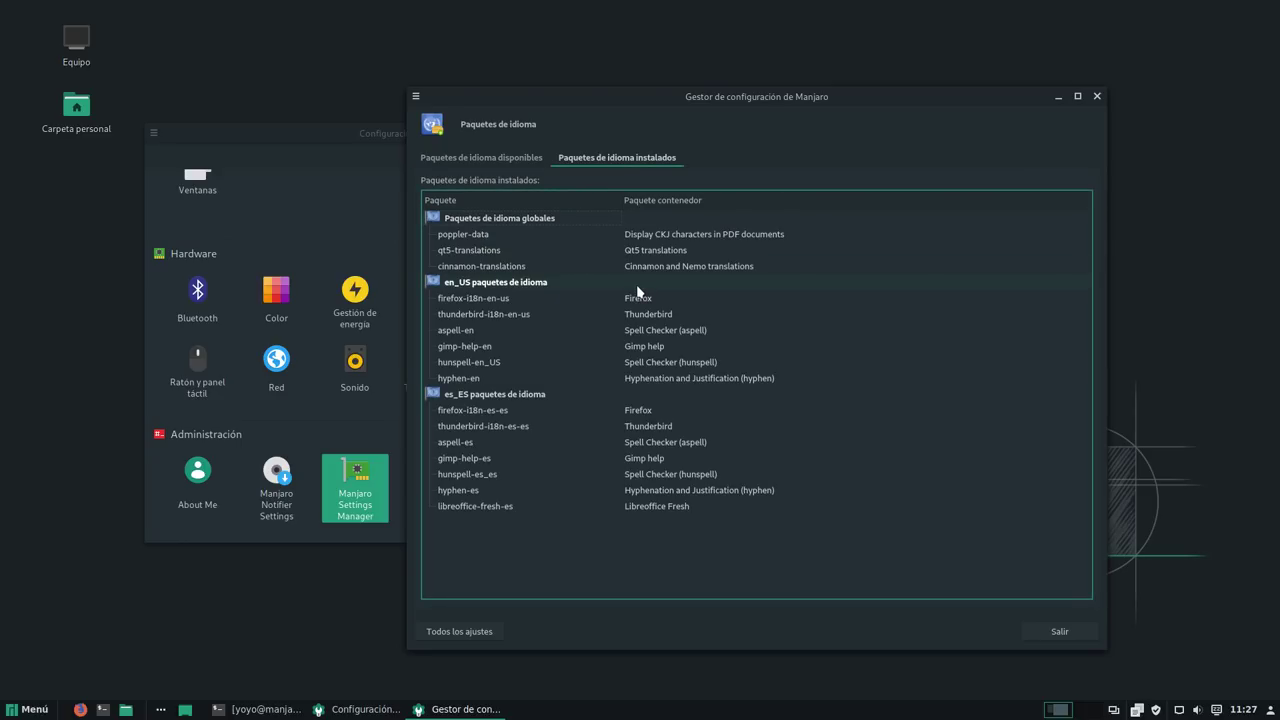
pyautogui.click(479, 159)
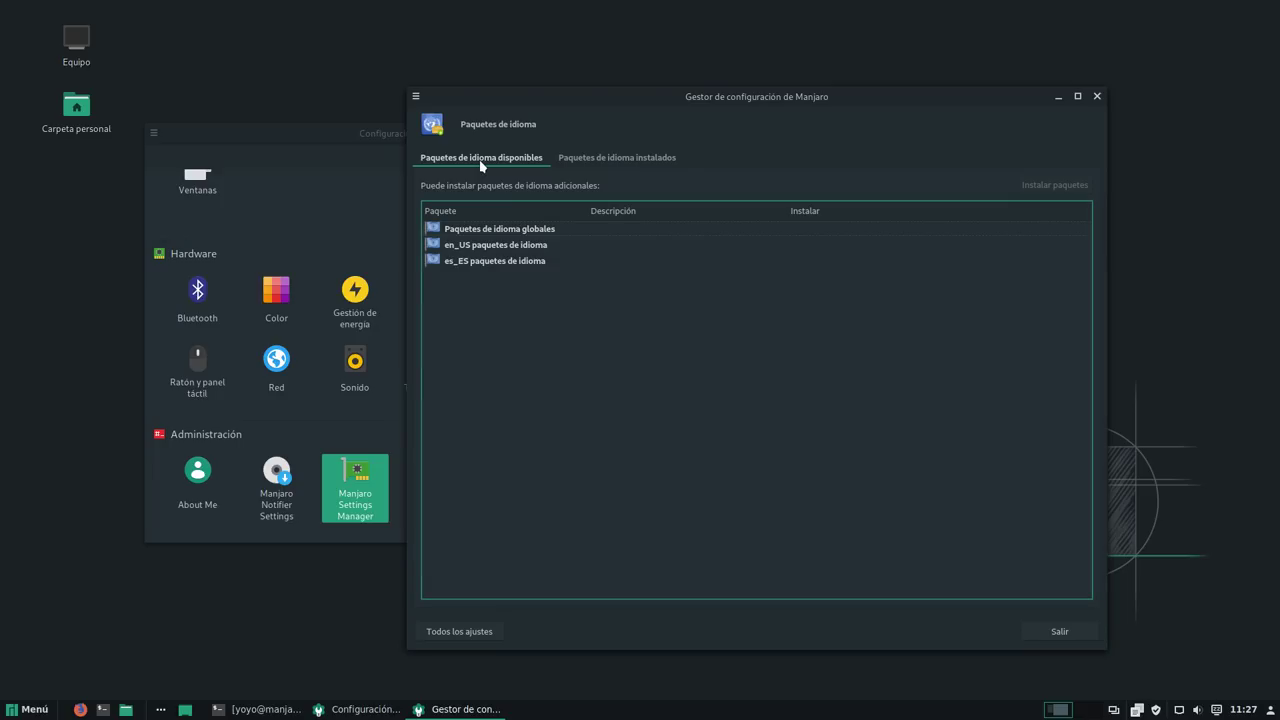
# Step: View the system's regional settings in the Manjaro settings manager and return to all settings
pyautogui.click(452, 632)
pyautogui.click(468, 230)
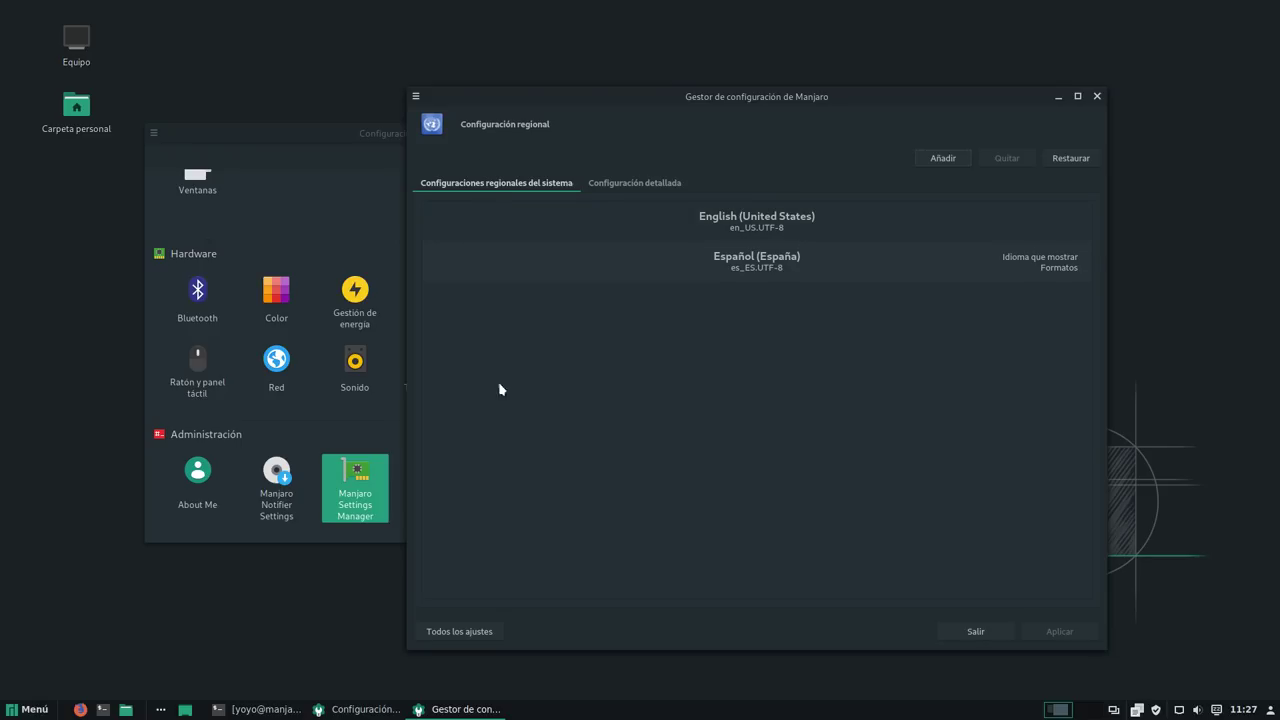
pyautogui.click(462, 632)
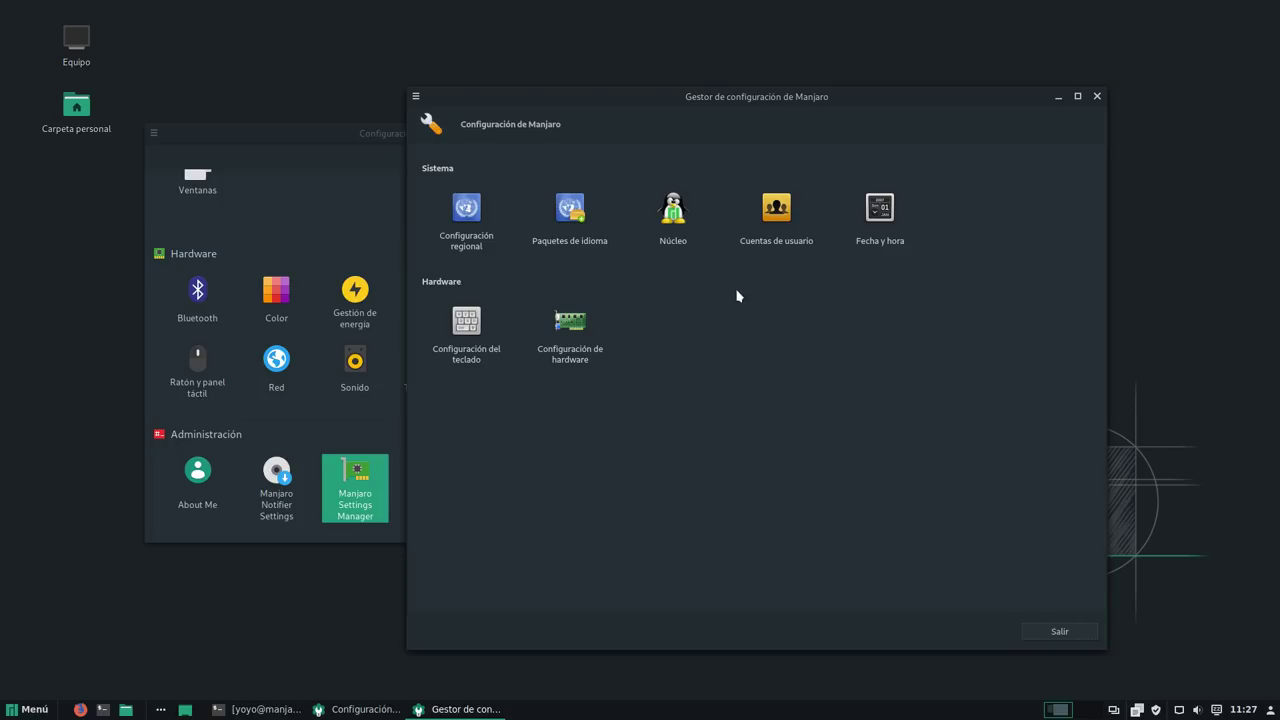
# Step: View the administrator account's details in the user accounts settings and quit the settings manager
pyautogui.click(767, 226)
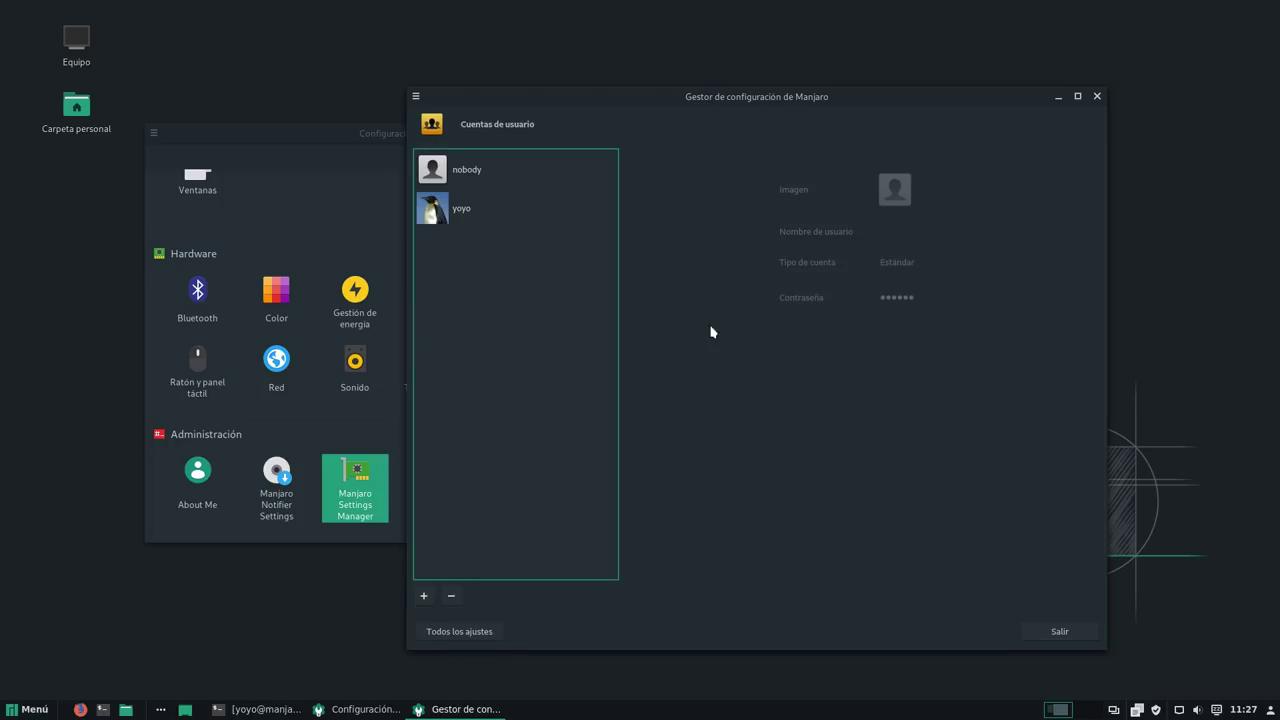
pyautogui.click(478, 215)
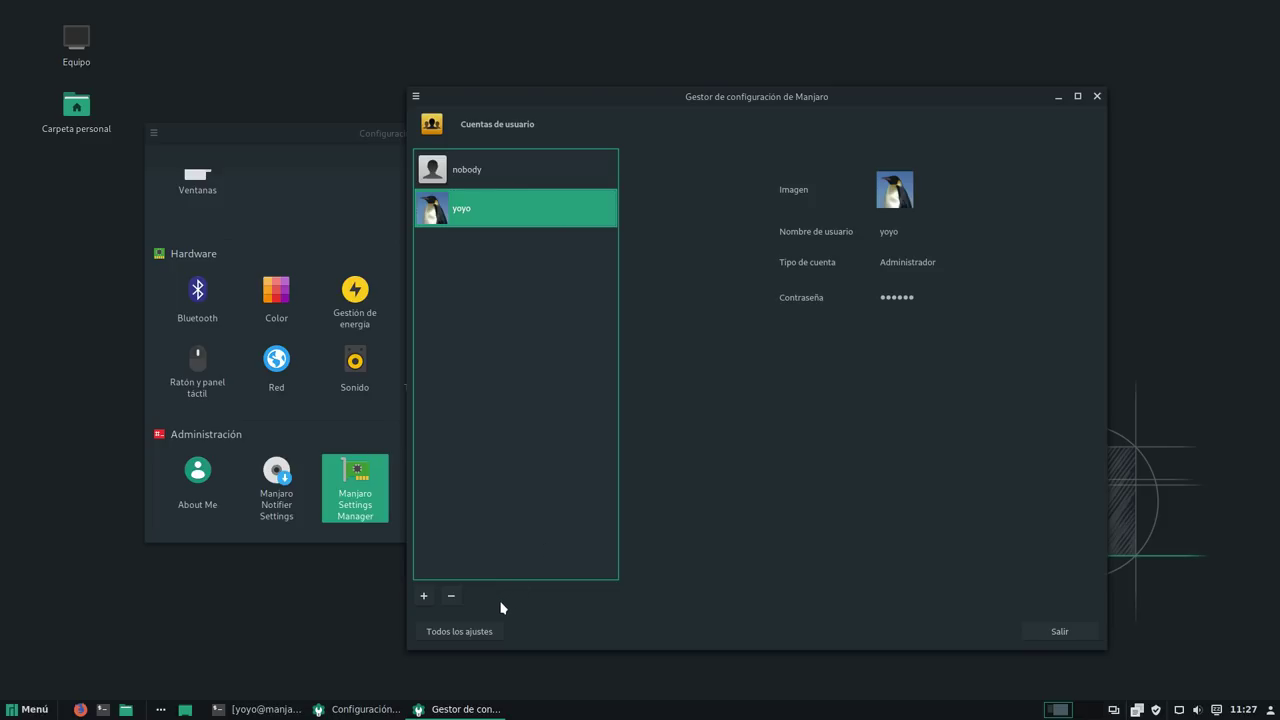
pyautogui.click(462, 635)
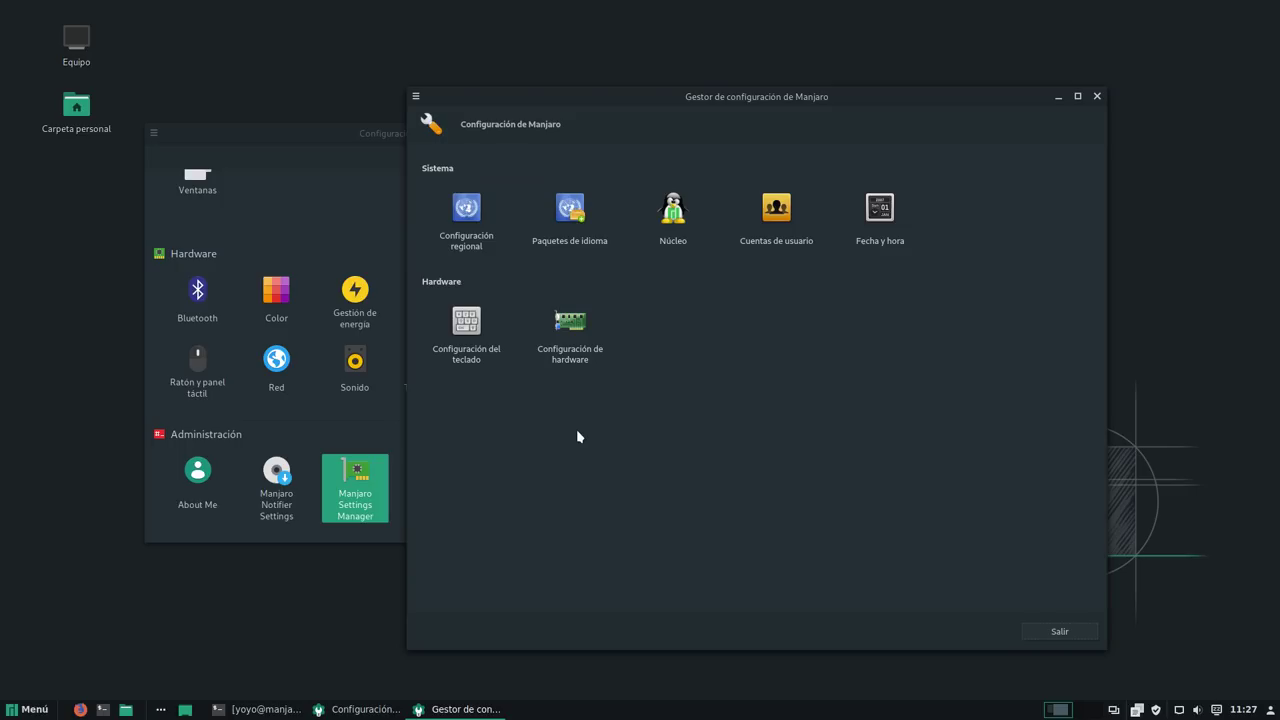
pyautogui.click(1058, 631)
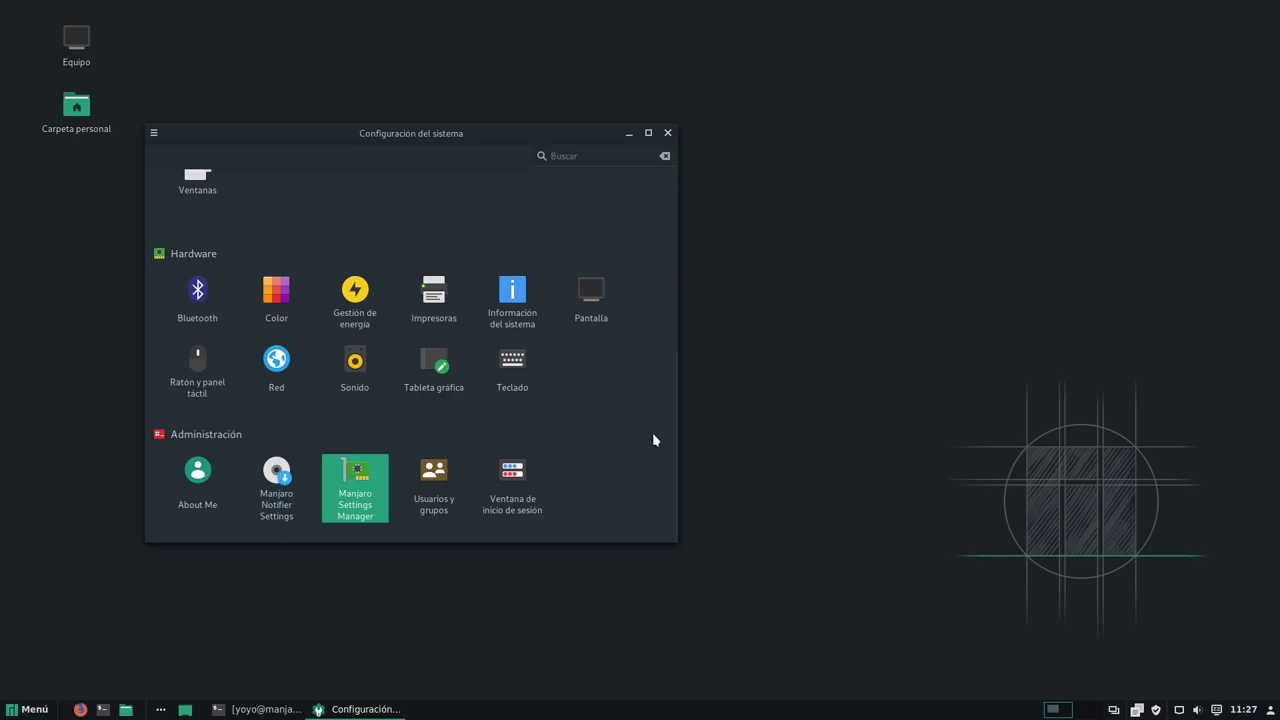
# Step: View the Manjaro notifier settings without changing them, look over the remaining system settings and close the system configuration
pyautogui.click(277, 484)
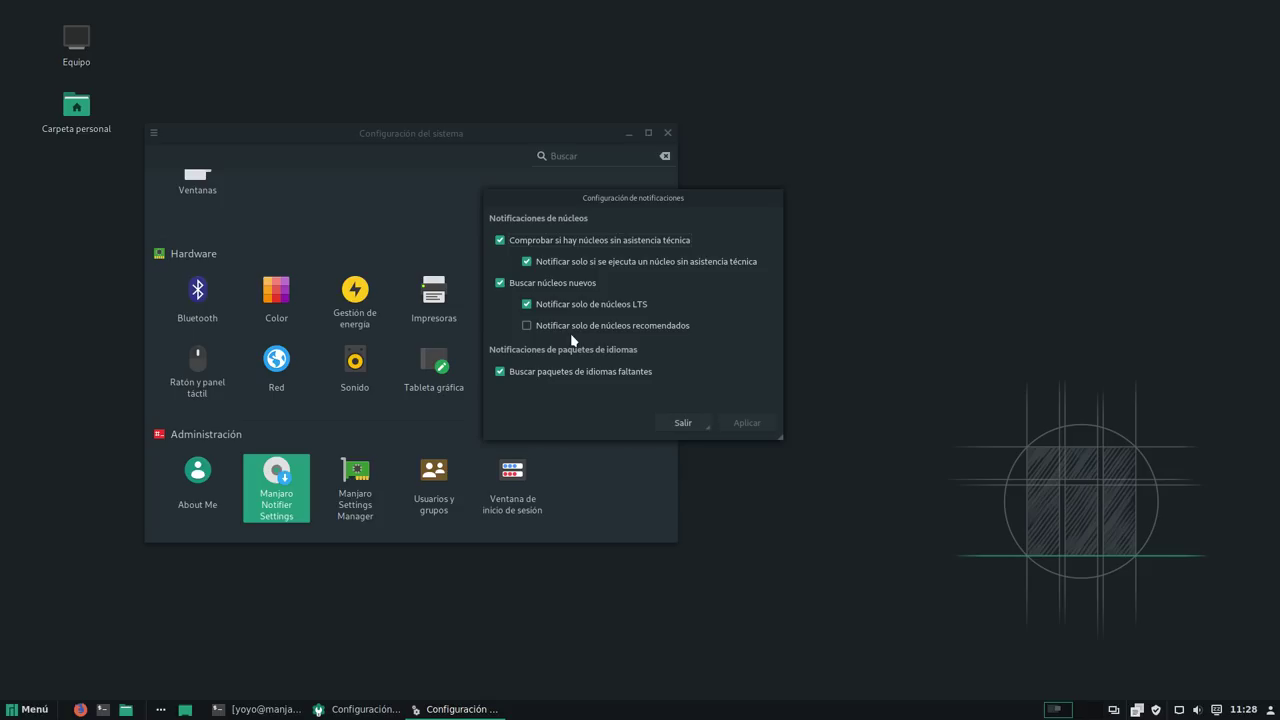
pyautogui.click(682, 422)
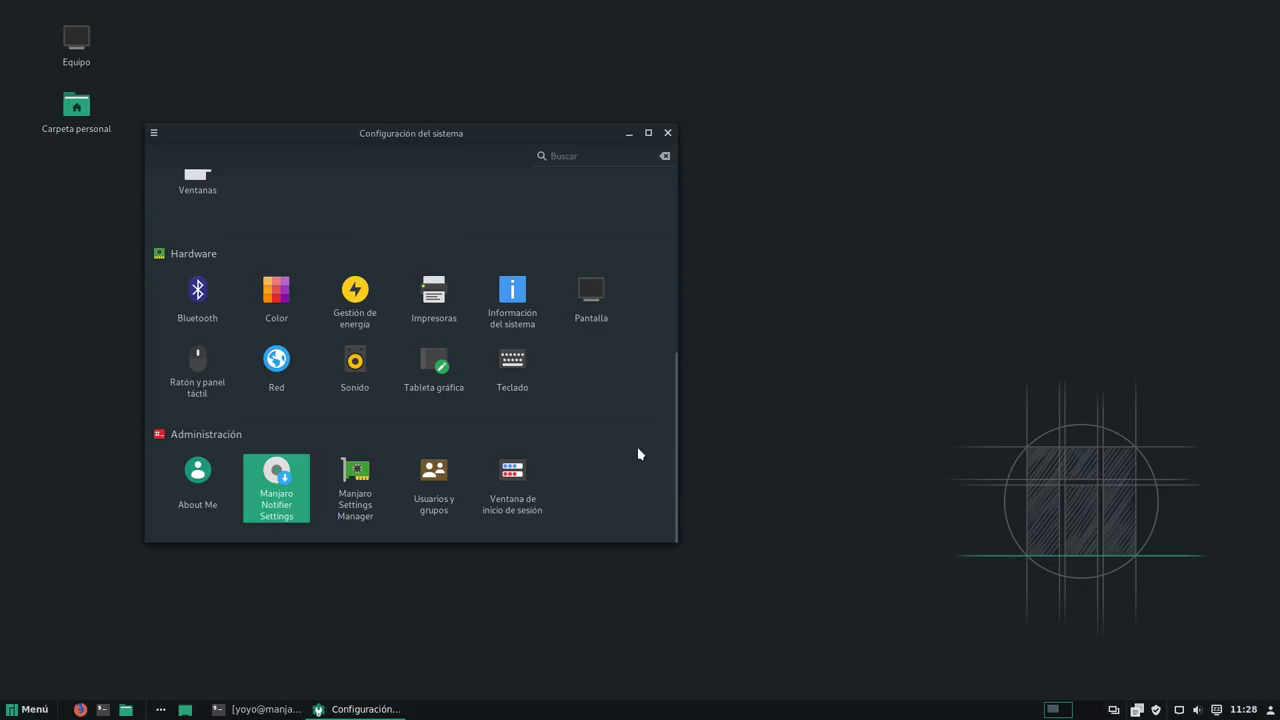
pyautogui.scroll(3, 514, 386)
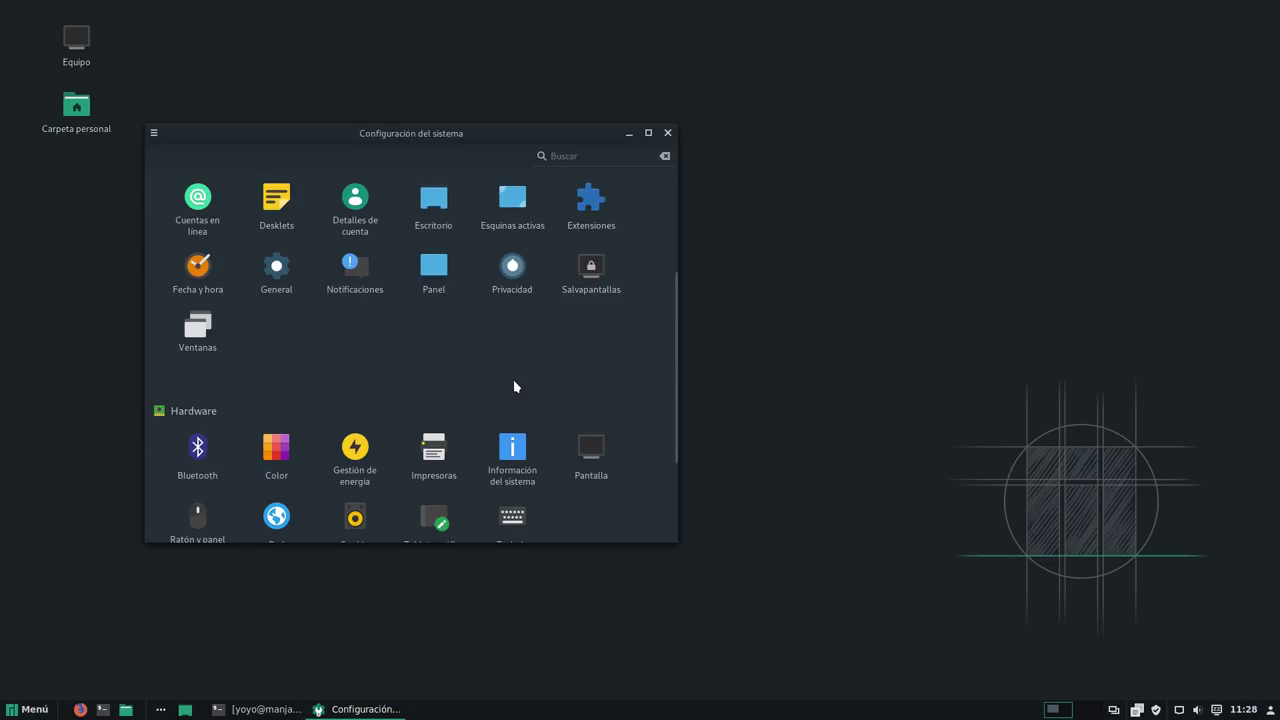
pyautogui.scroll(4, 514, 386)
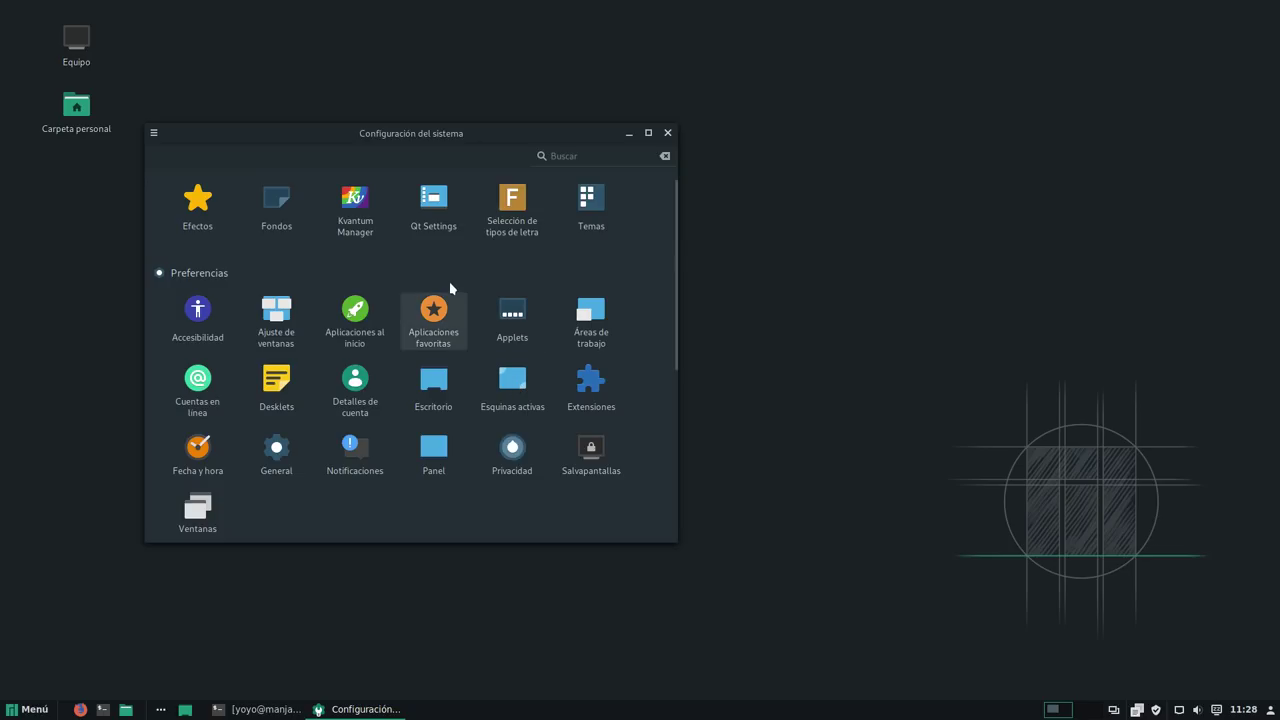
pyautogui.click(668, 133)
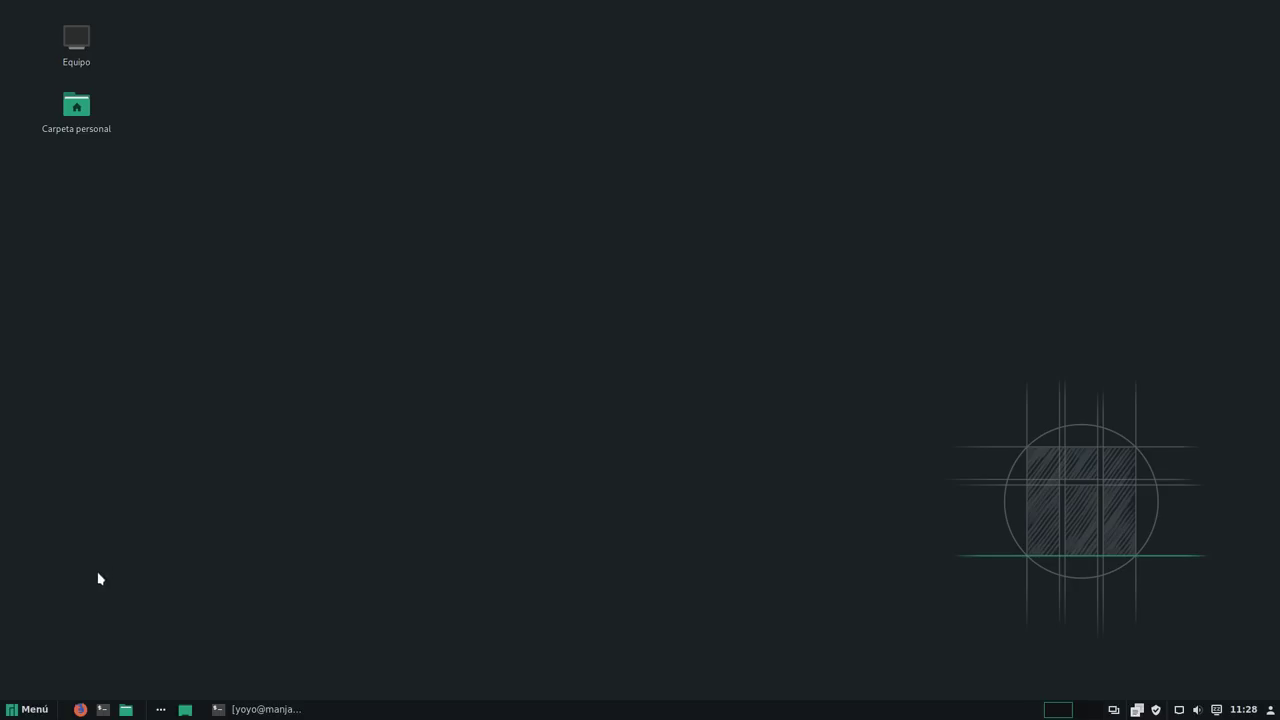
# Step: Browse the preinstalled applications by category, from accessories, education, graphics and internet to office, other, and sound and video
pyautogui.click(24, 708)
pyautogui.click(24, 708)
pyautogui.click(24, 708)
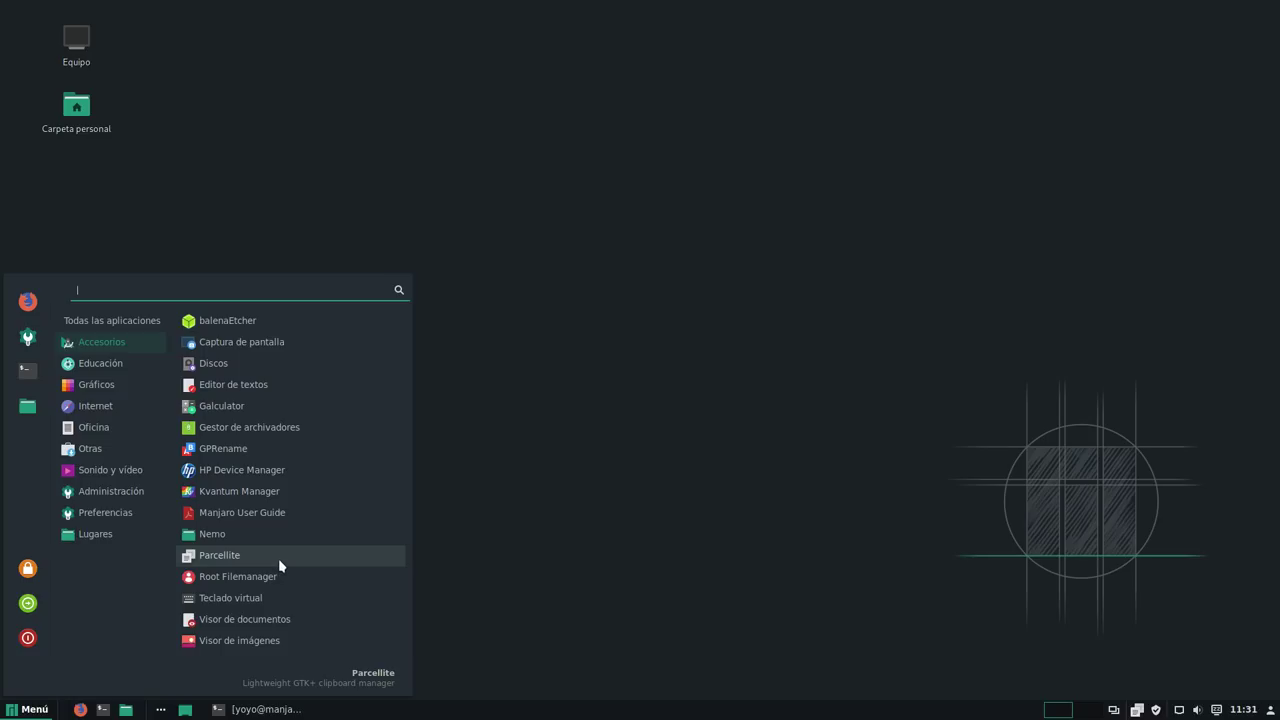
pyautogui.moveTo(115, 364)
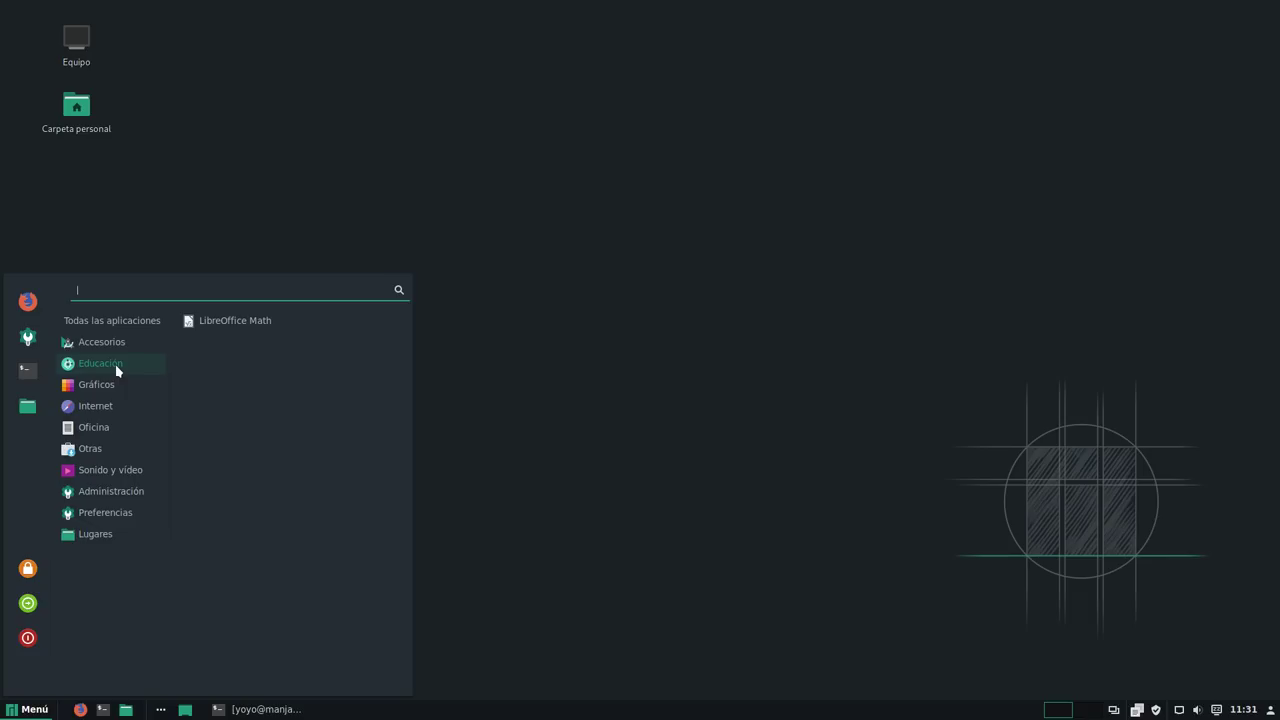
pyautogui.moveTo(120, 387)
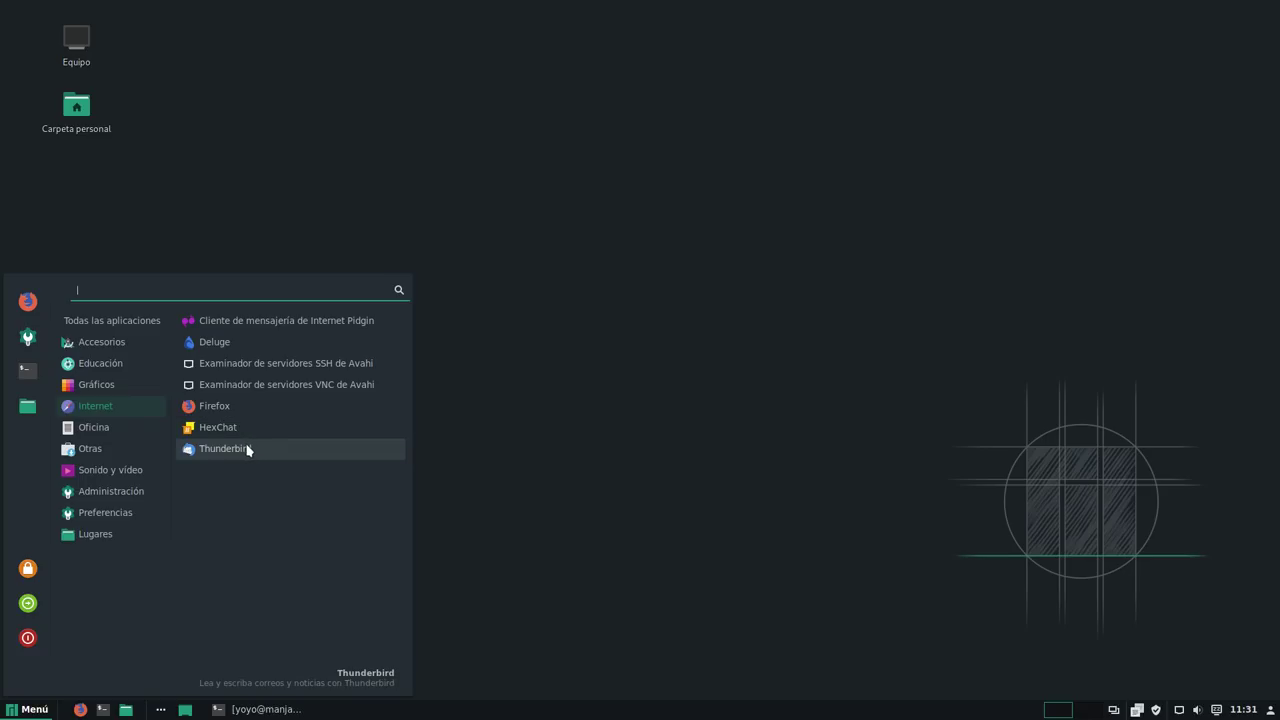
pyautogui.click(131, 431)
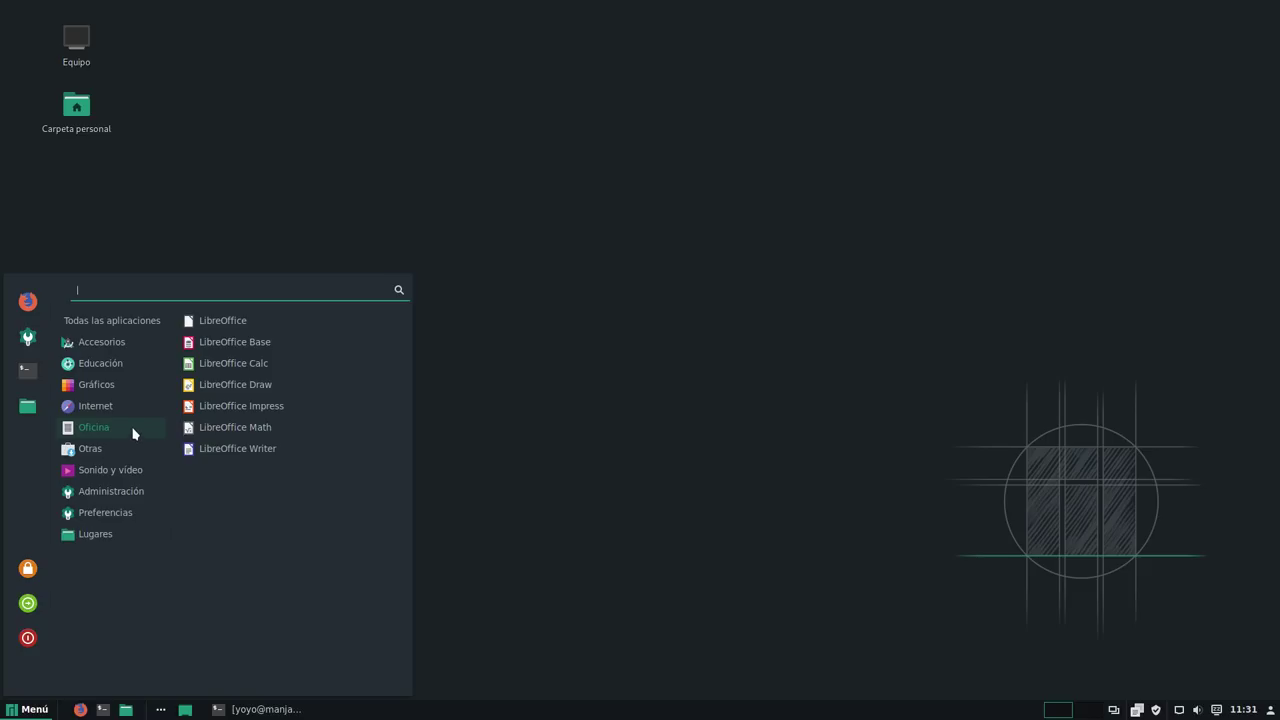
pyautogui.click(125, 446)
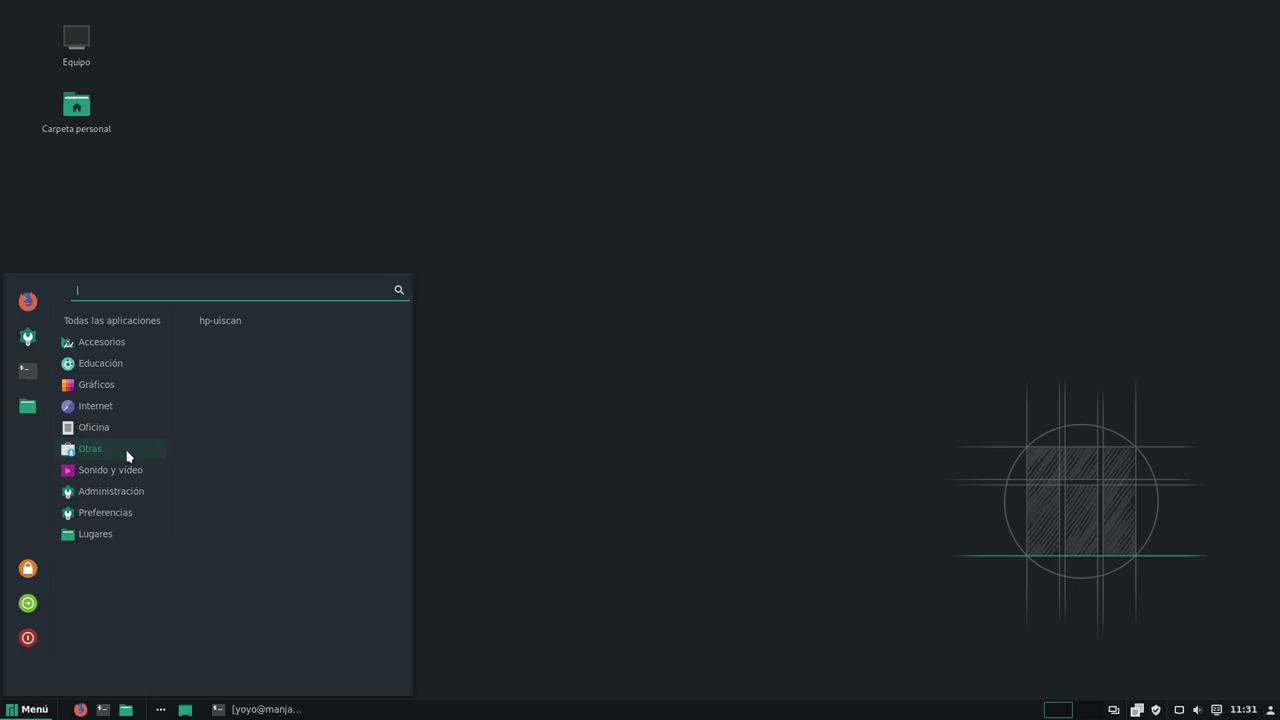
pyautogui.click(114, 469)
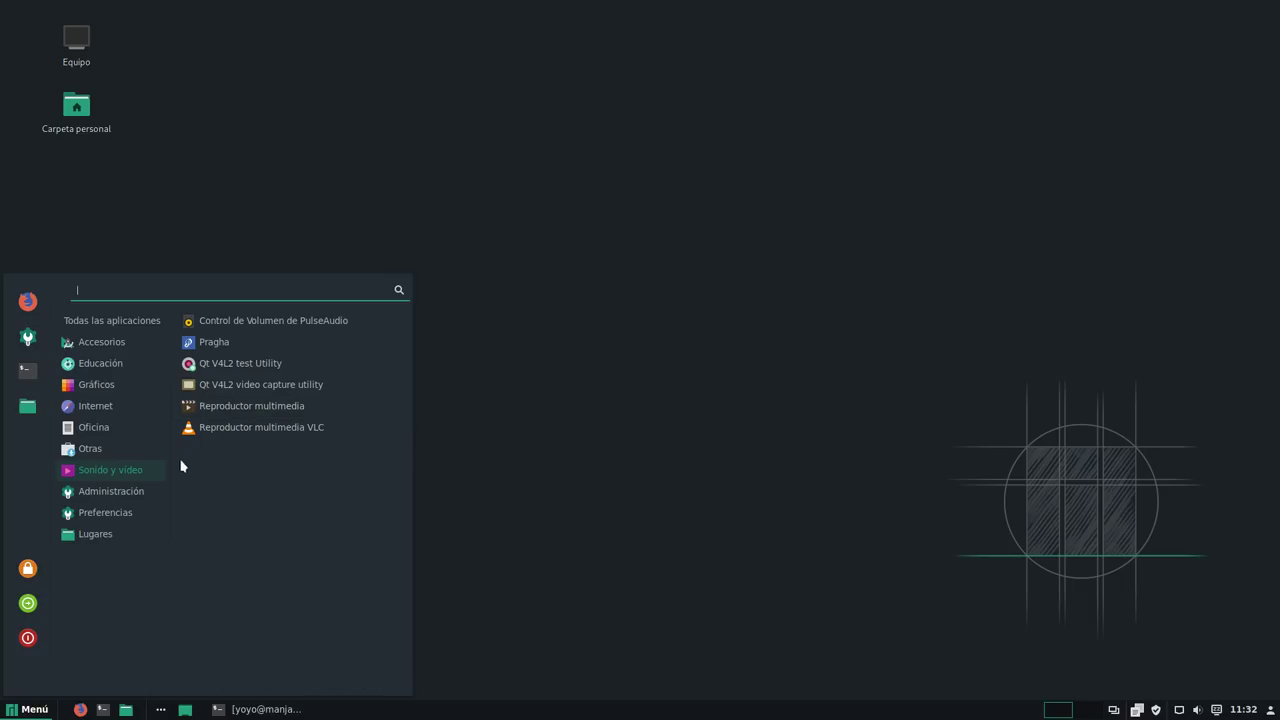
# Step: Open Manjaro Hello from the administration applications, look over its welcome window and close it
pyautogui.click(133, 488)
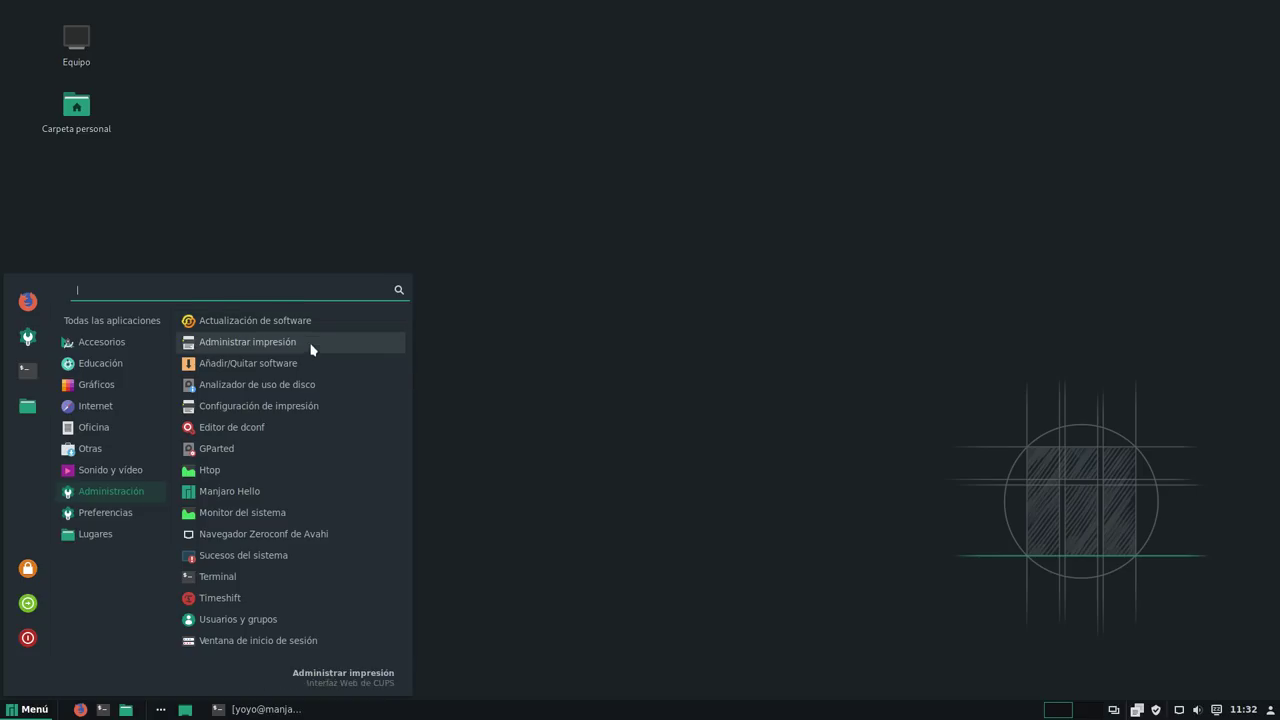
pyautogui.click(286, 492)
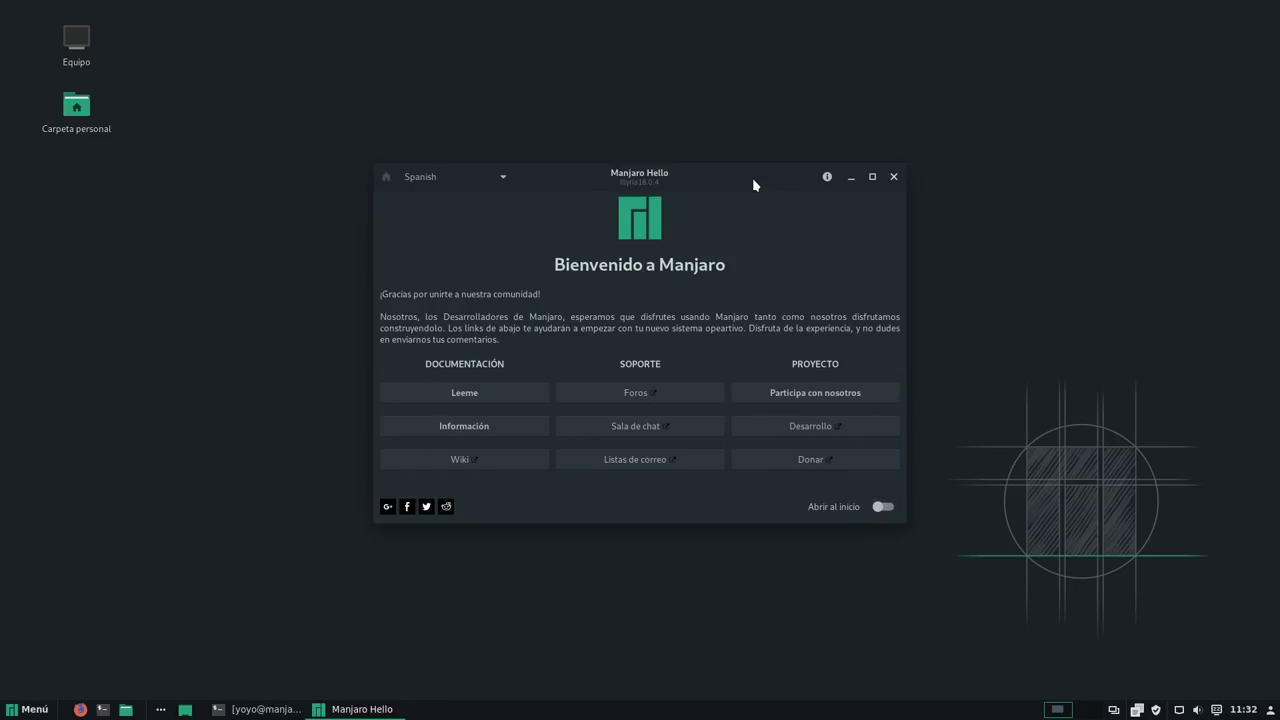
pyautogui.moveTo(754, 184); pyautogui.dragTo(705, 141)
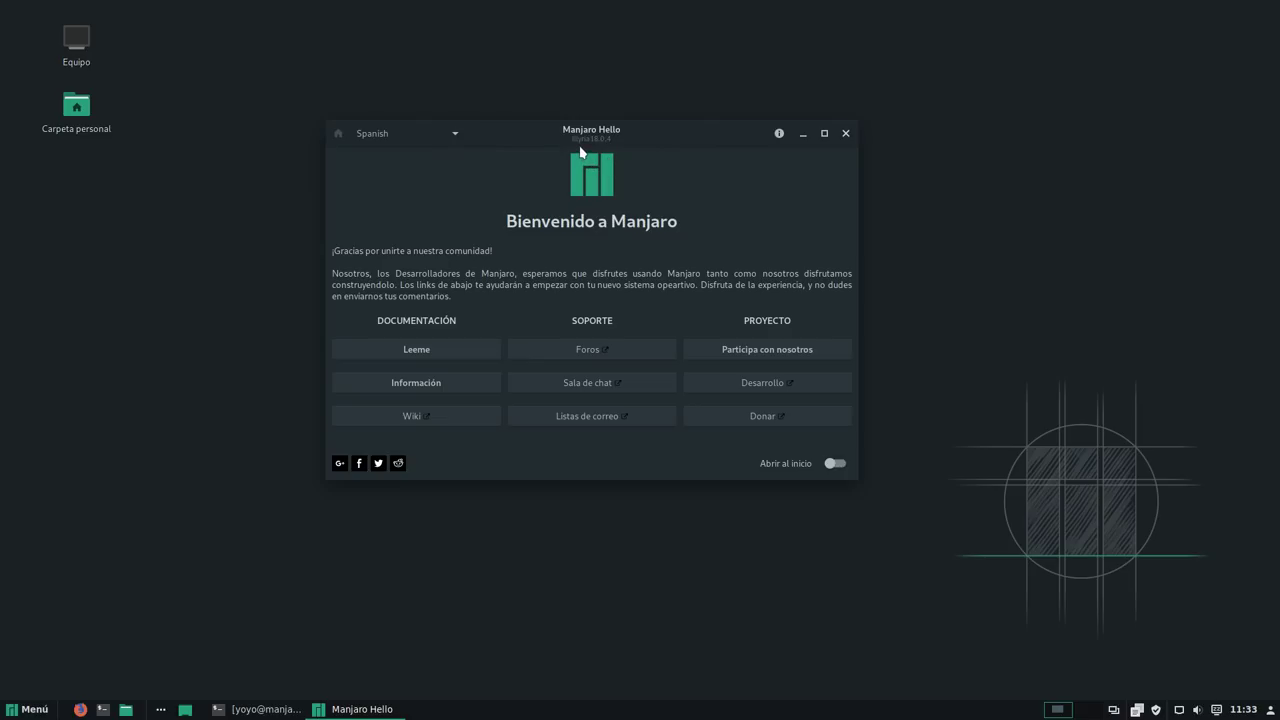
pyautogui.click(845, 133)
pyautogui.click(102, 709)
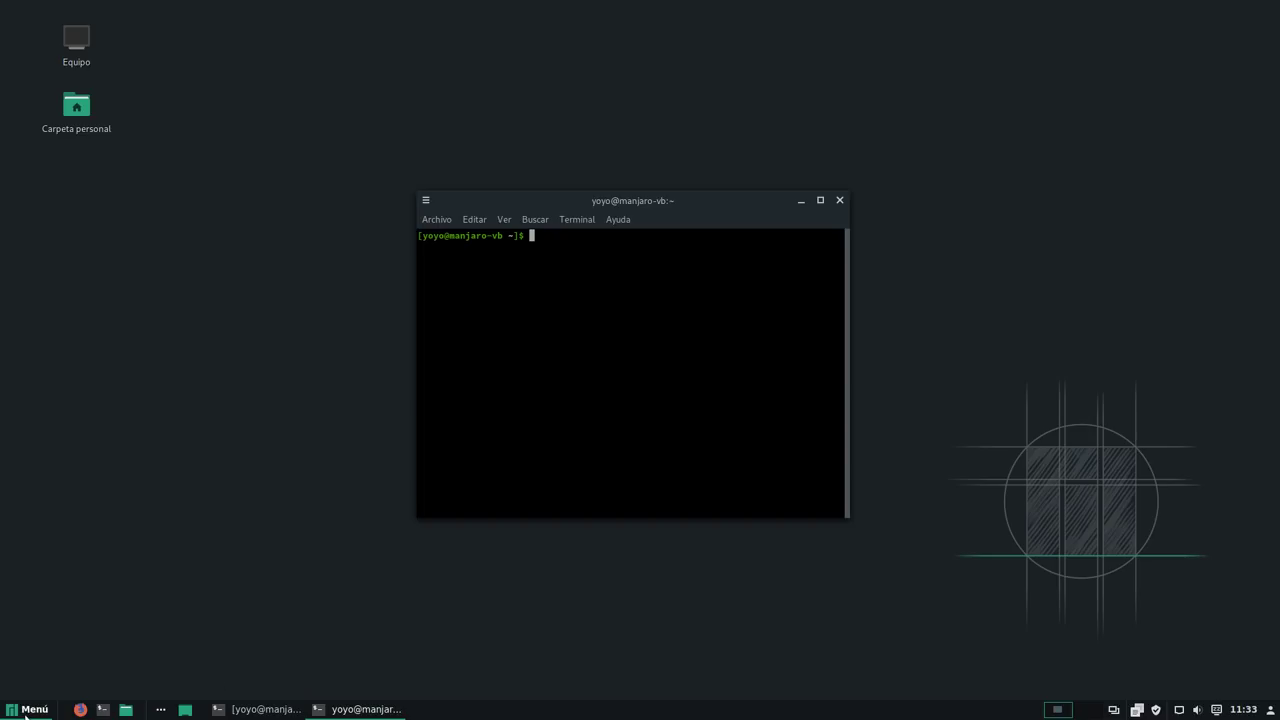
pyautogui.click(28, 709)
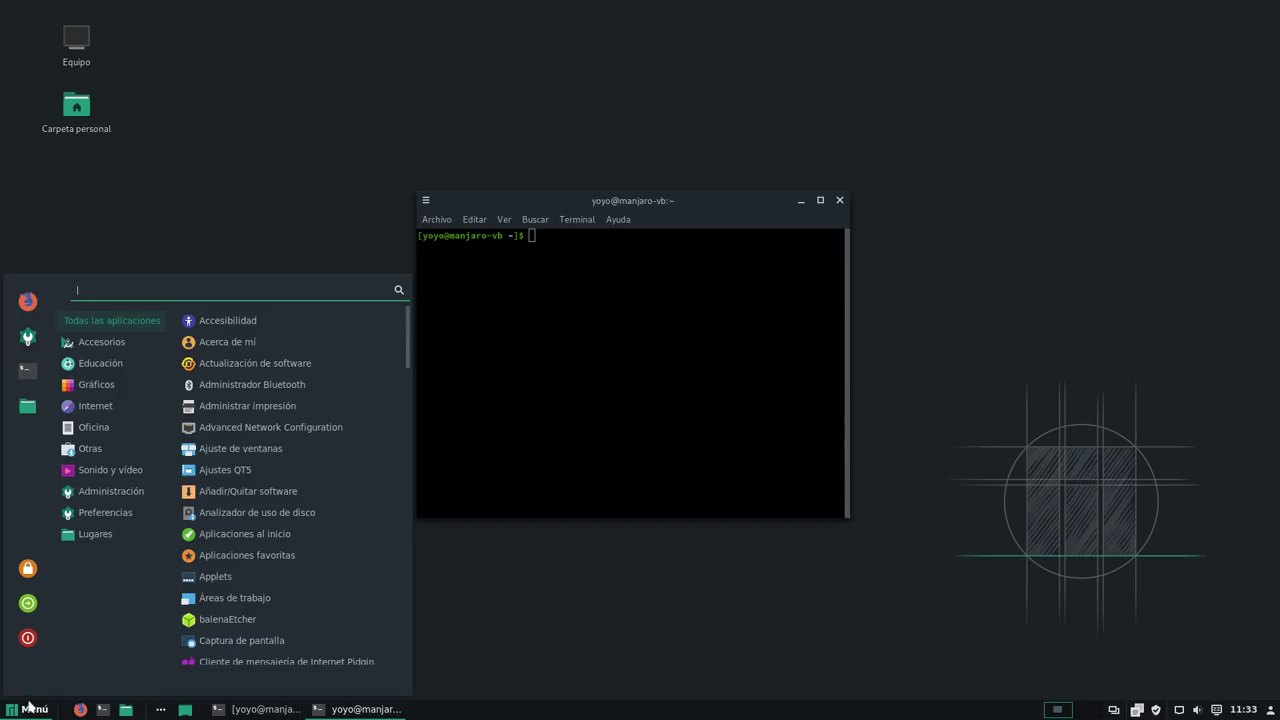
pyautogui.click(830, 212)
pyautogui.click(840, 200)
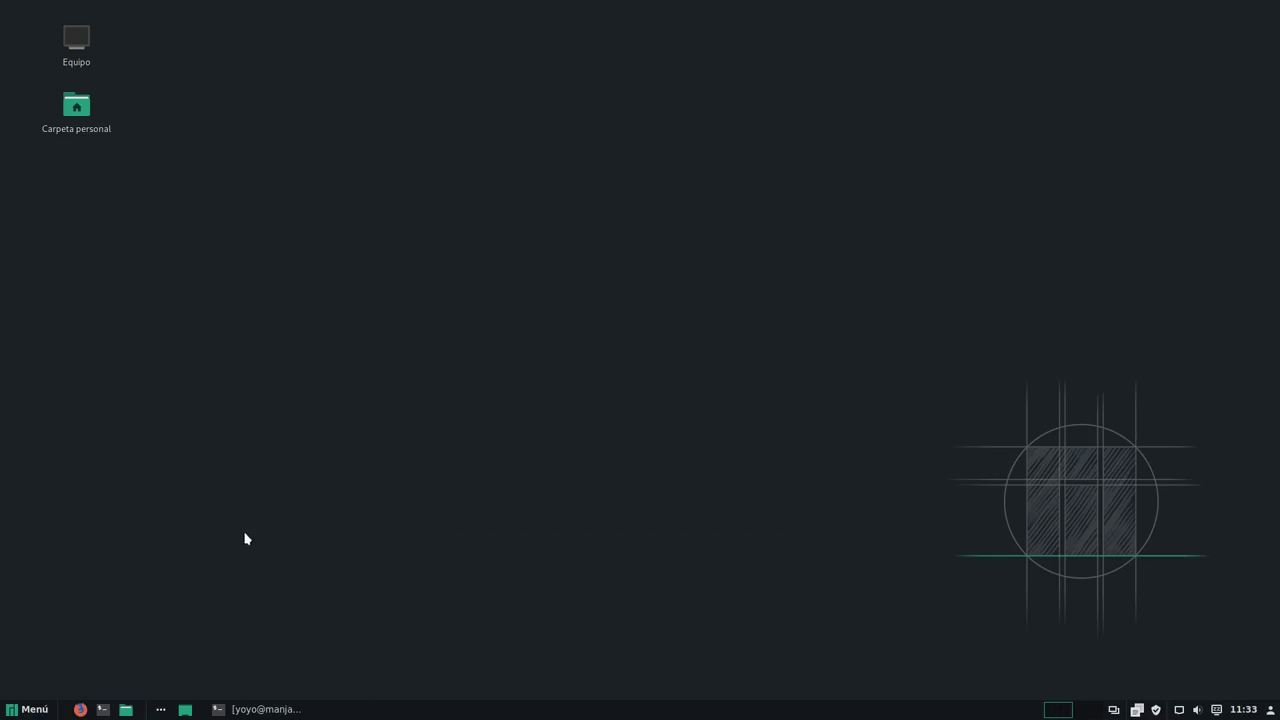
# Step: Open the system monitor from the administration applications, widen its window to show more process columns and reposition it
pyautogui.click(28, 708)
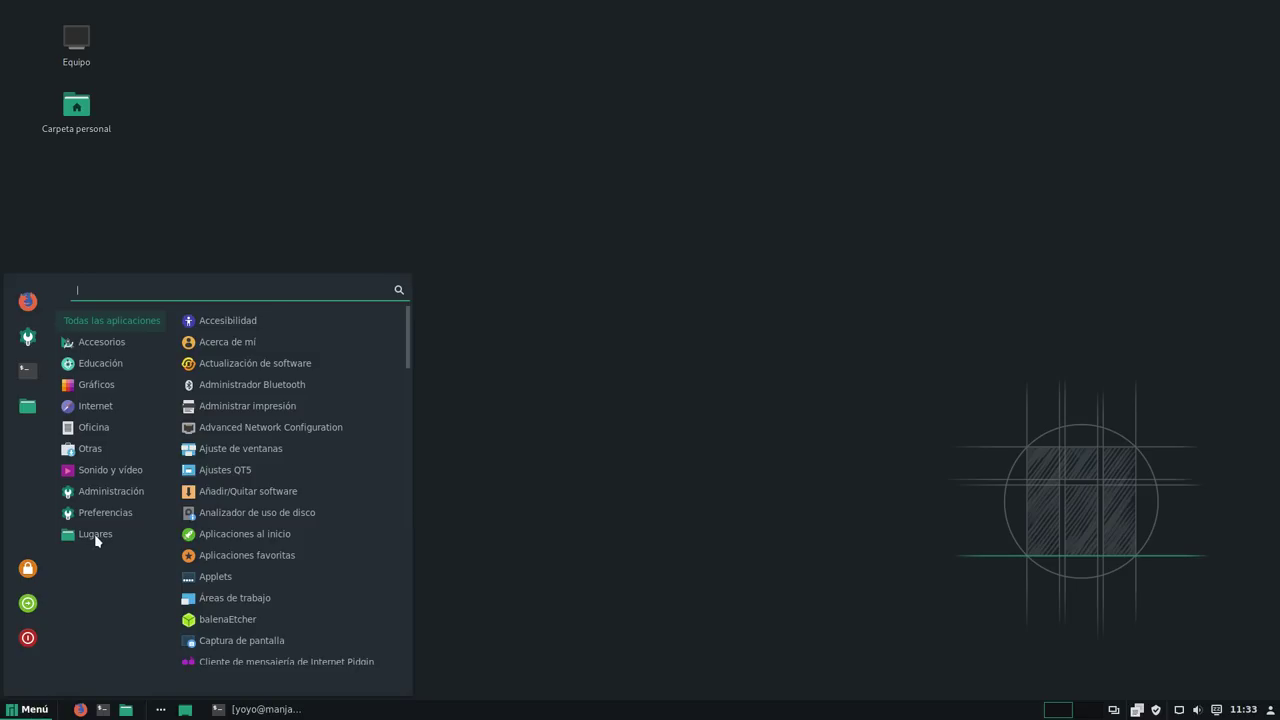
pyautogui.moveTo(104, 491)
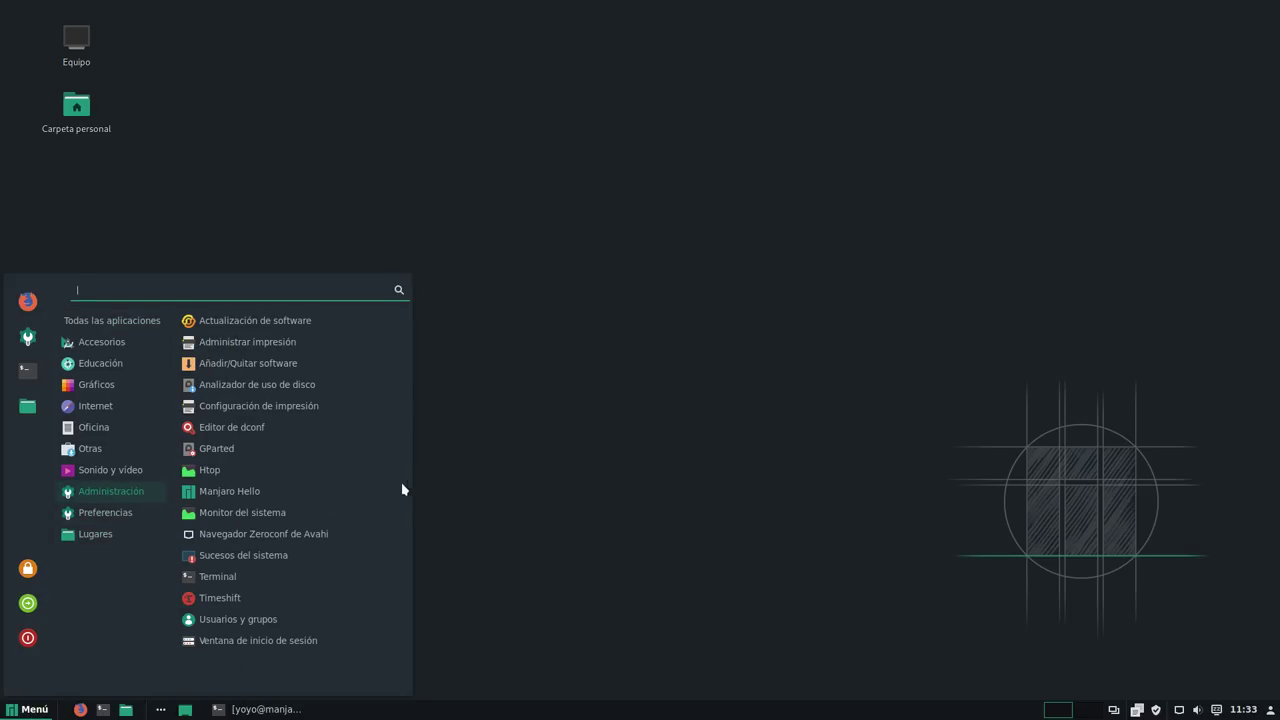
pyautogui.click(295, 517)
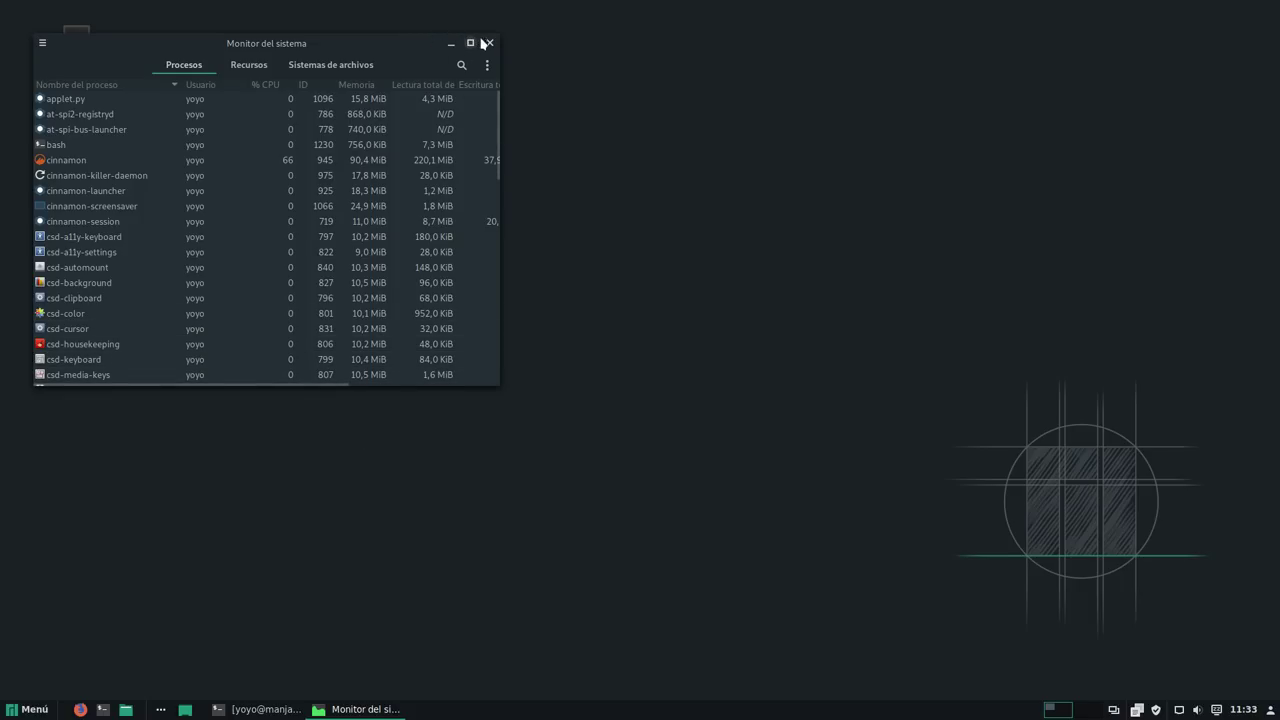
pyautogui.moveTo(497, 40); pyautogui.dragTo(741, 38)
pyautogui.moveTo(566, 46); pyautogui.dragTo(657, 62)
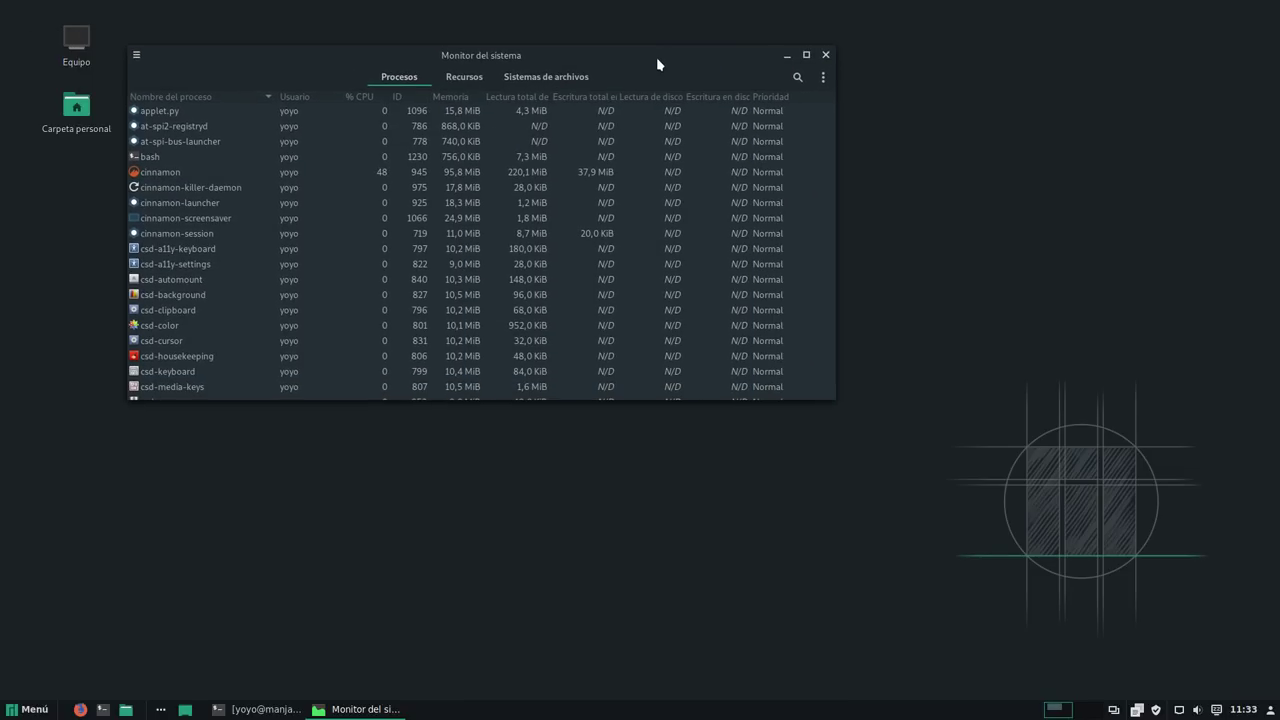
# Step: Examine the file systems, processes and CPU, memory and network history in the system monitor, and close it
pyautogui.click(478, 80)
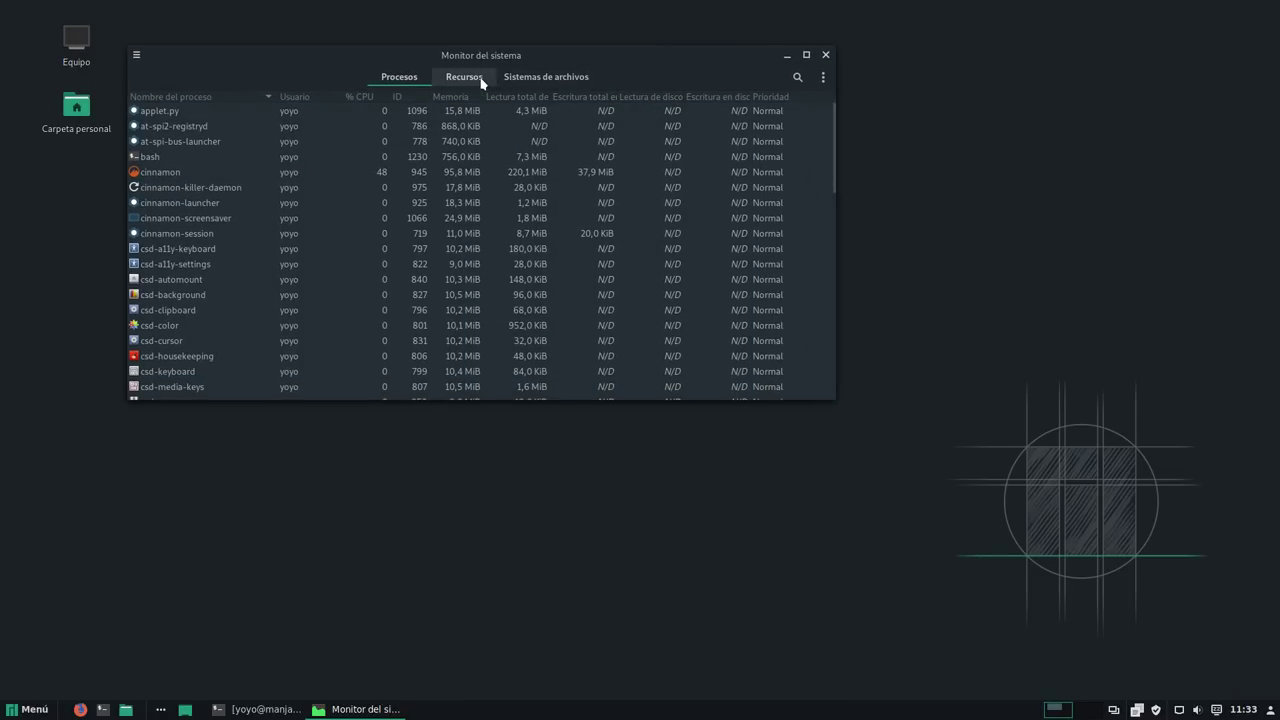
pyautogui.click(540, 83)
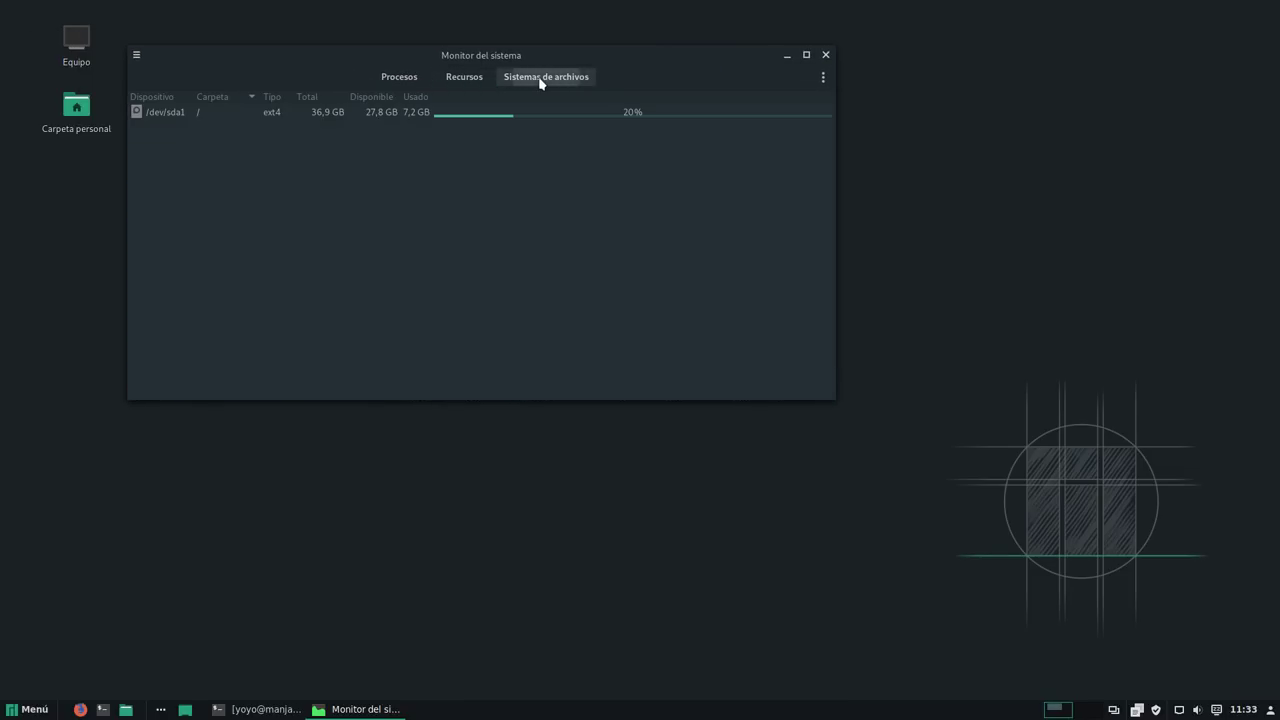
pyautogui.click(392, 80)
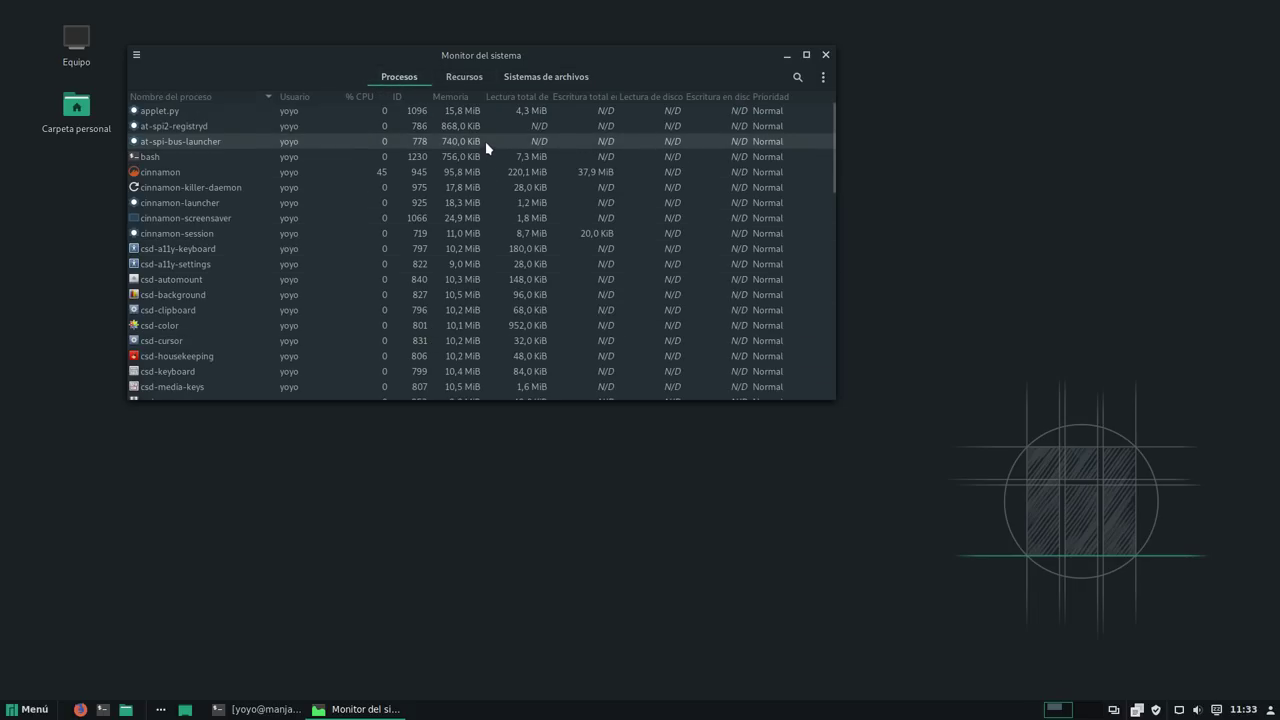
pyautogui.click(467, 79)
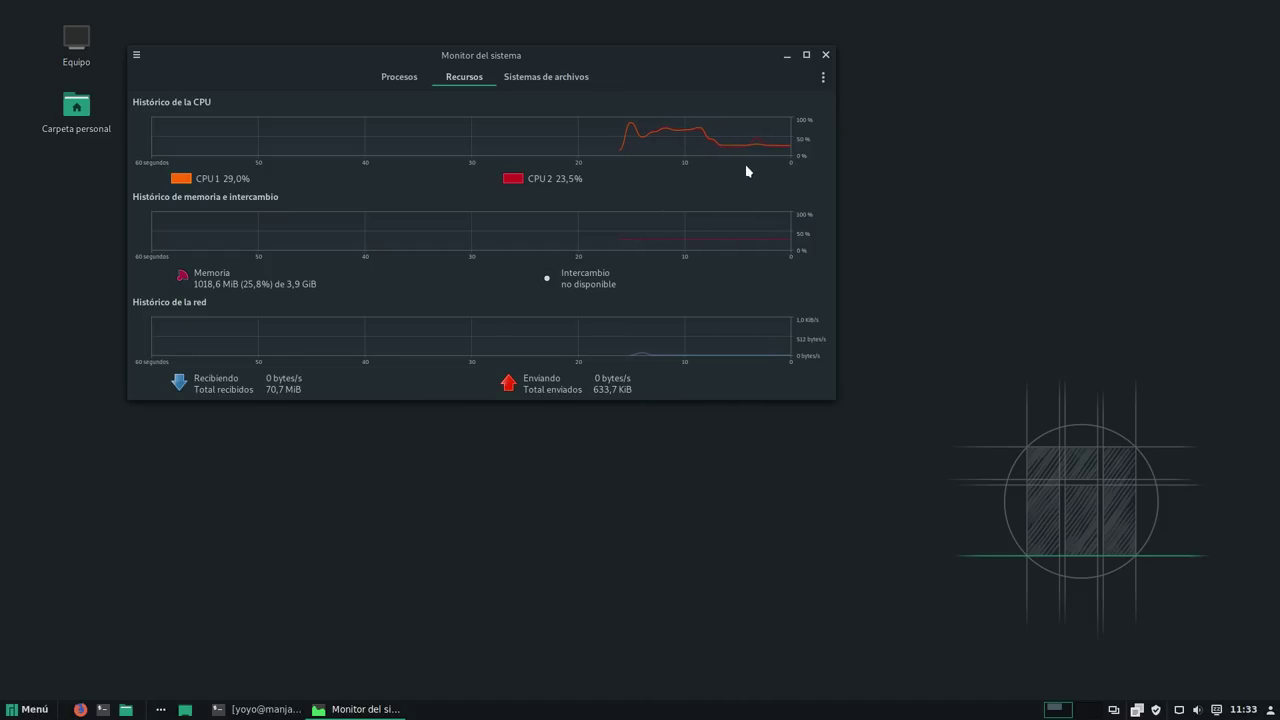
pyautogui.click(825, 55)
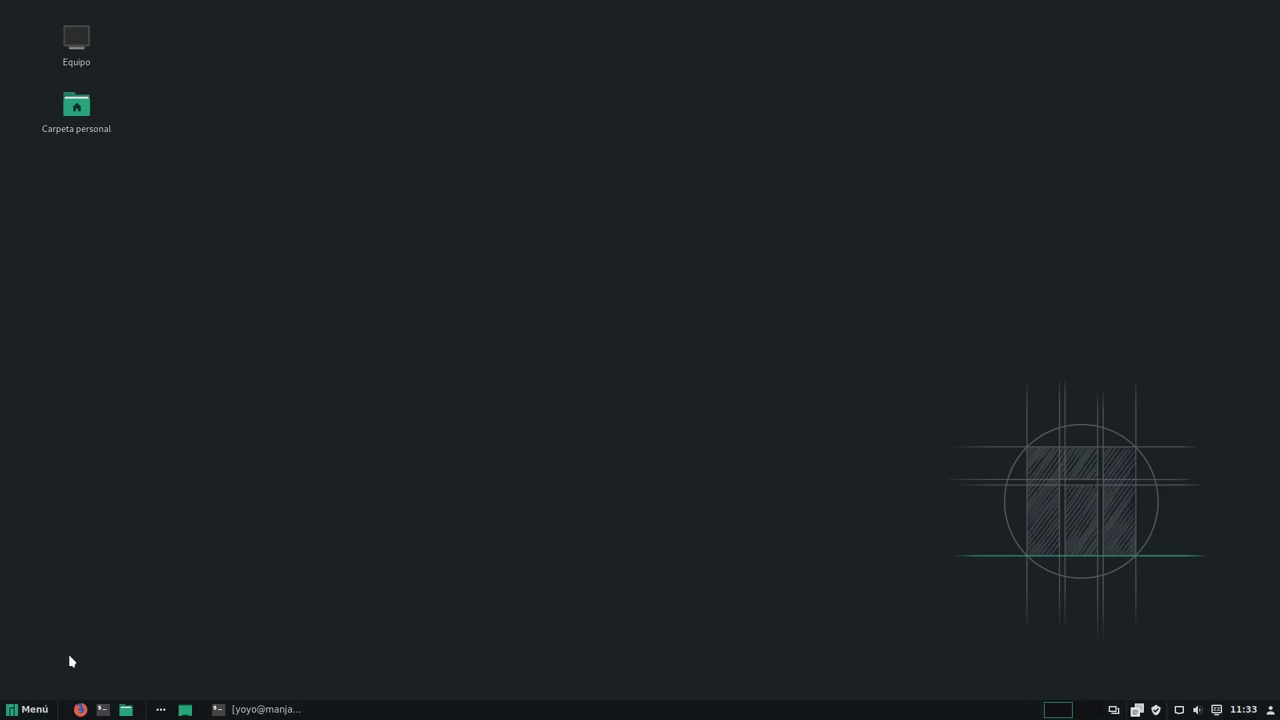
# Step: Open Añadir/Quitar software from the administration applications, then enlarge and reposition its window to show more packages
pyautogui.click(31, 709)
pyautogui.moveTo(132, 494)
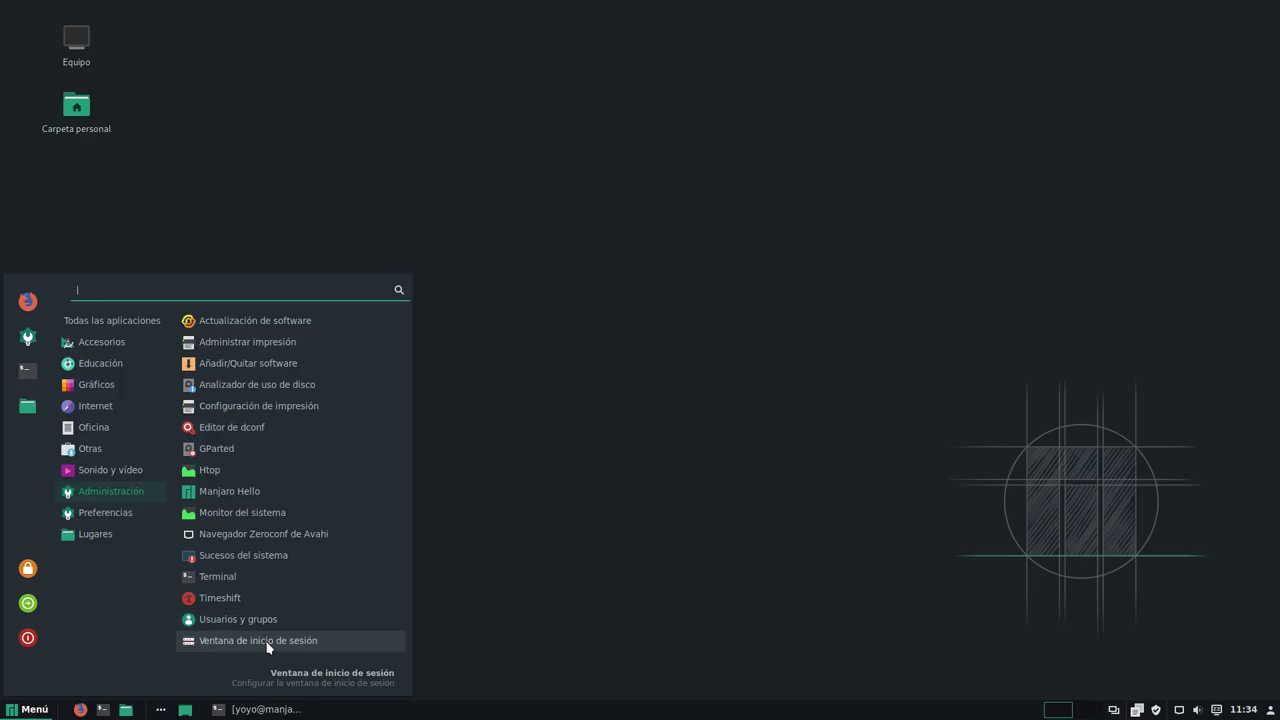
pyautogui.moveTo(127, 516)
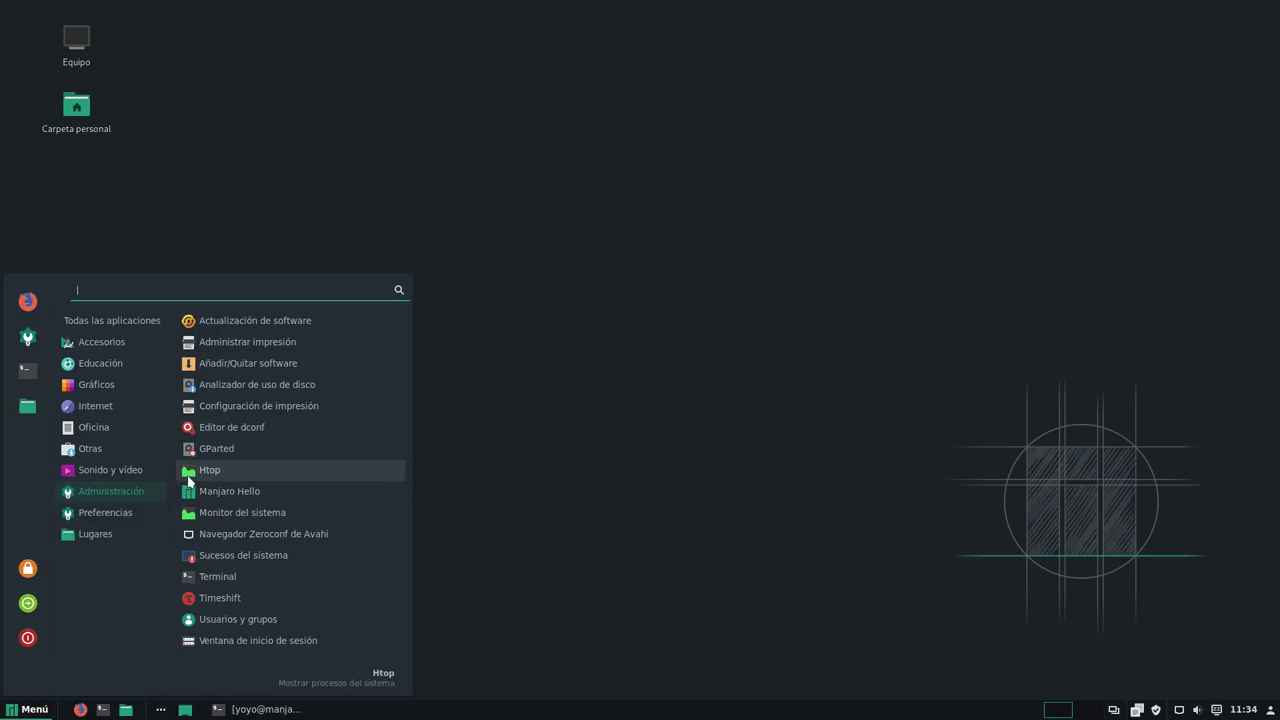
pyautogui.click(229, 366)
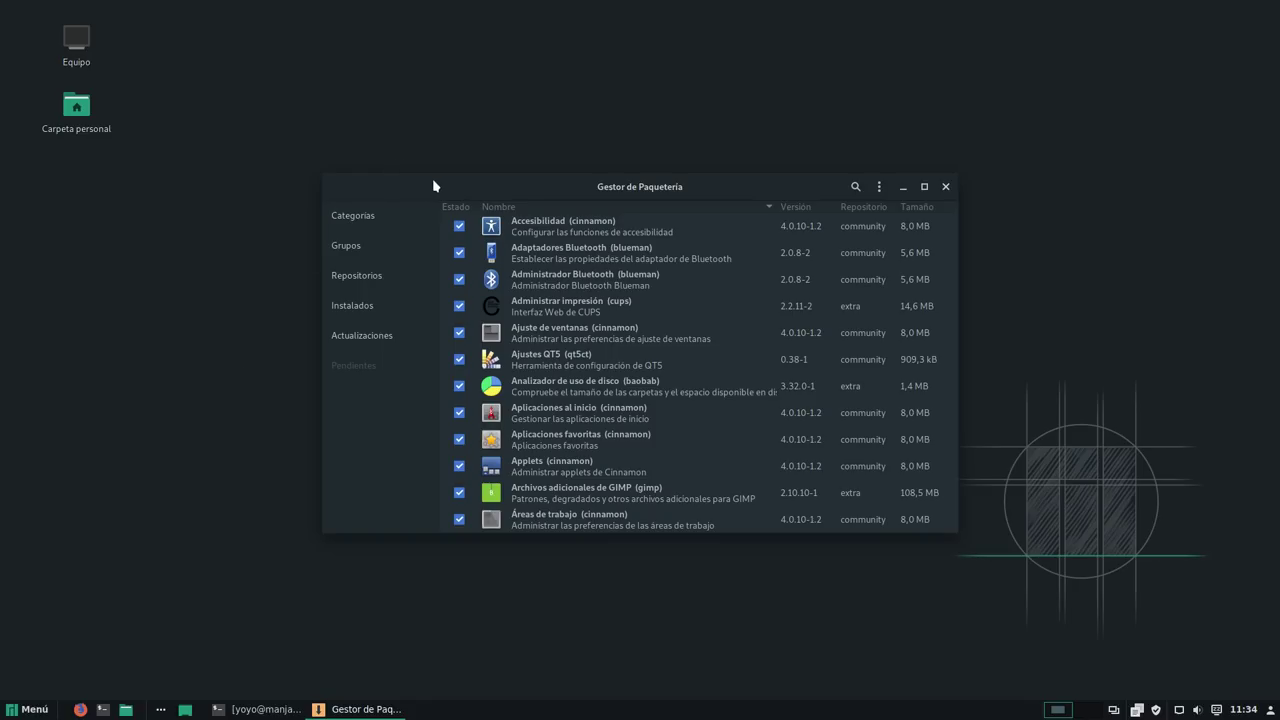
pyautogui.moveTo(433, 185); pyautogui.dragTo(244, 85)
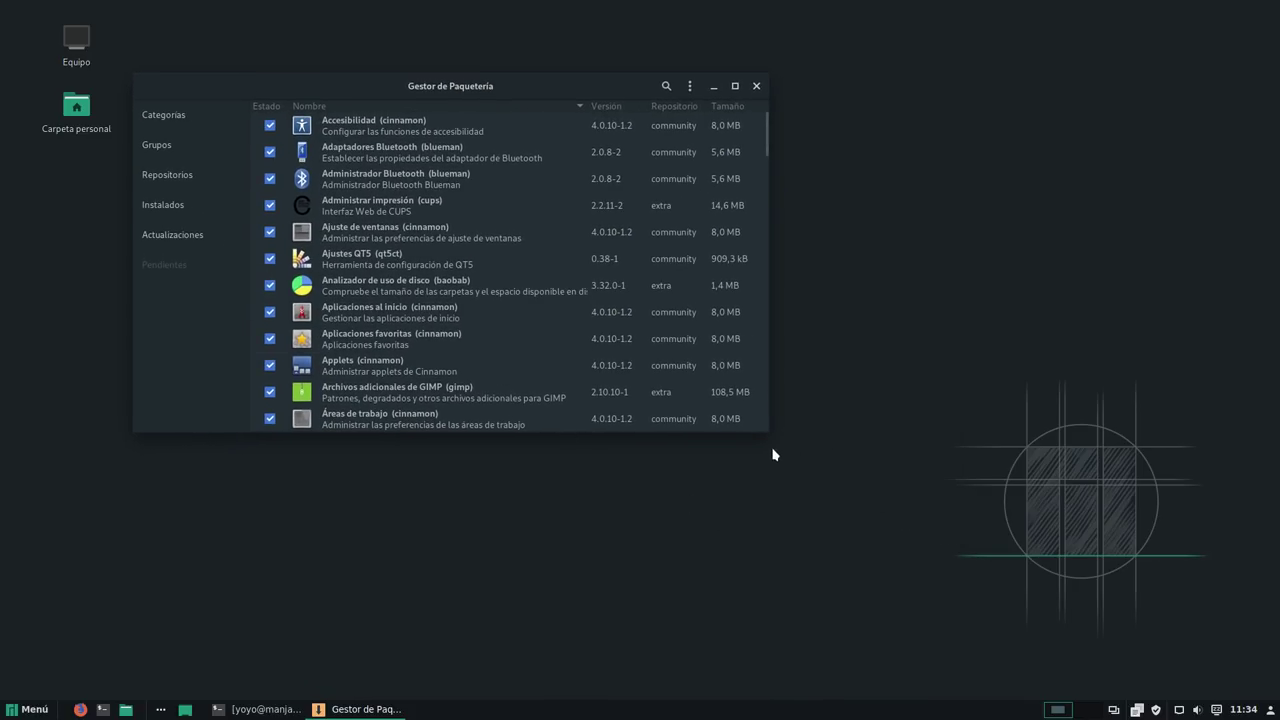
pyautogui.moveTo(766, 431); pyautogui.dragTo(1138, 595)
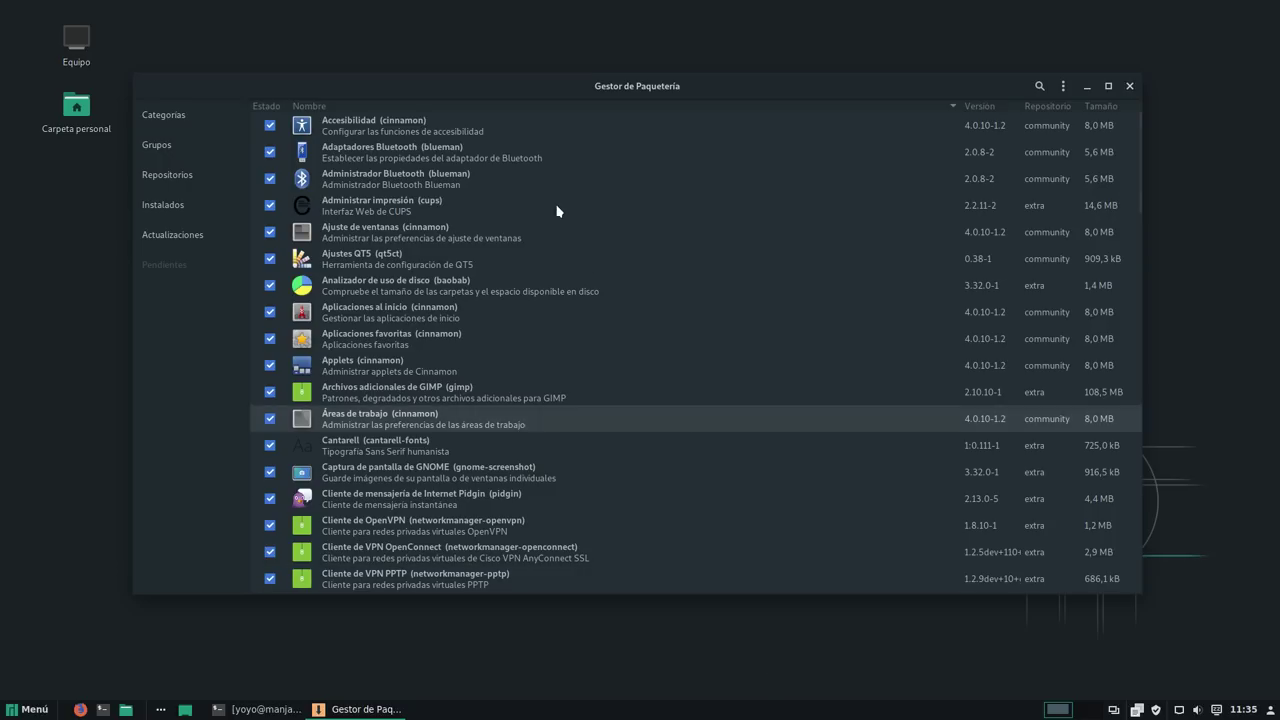
pyautogui.moveTo(475, 96); pyautogui.dragTo(456, 97)
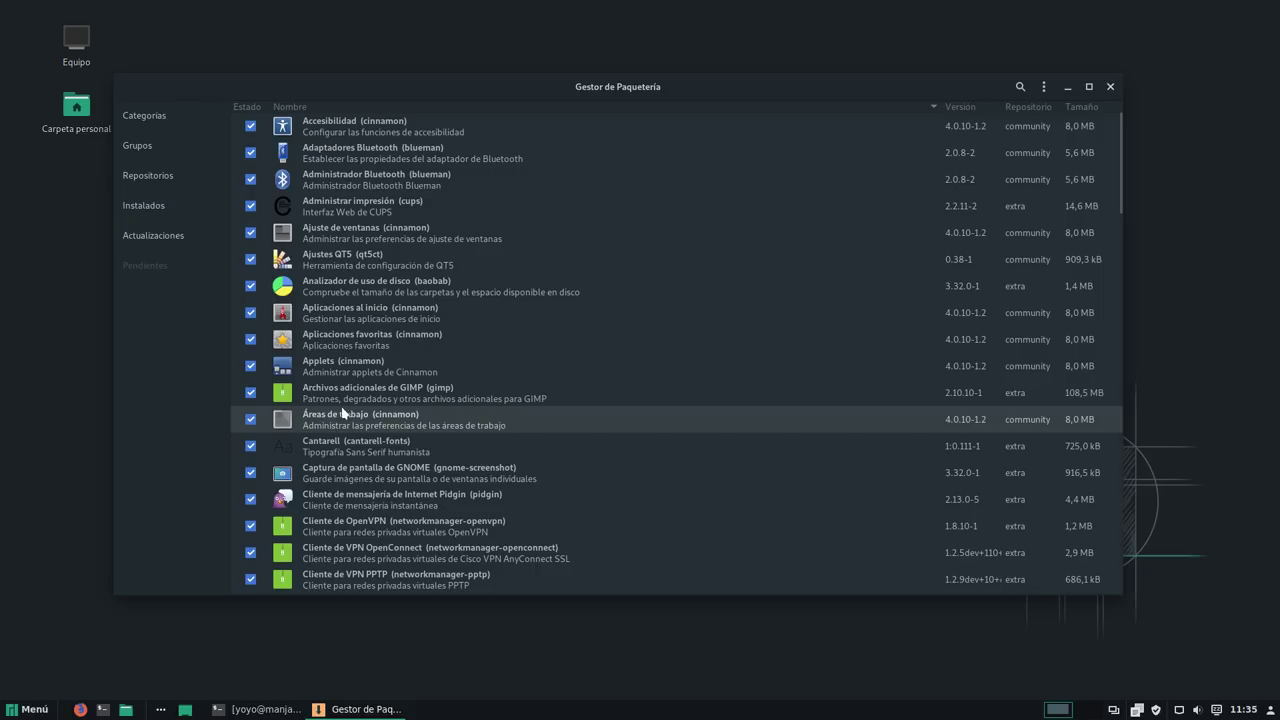
# Step: Browse the package categories, looking through the Accesorios and Internet listings, and return to the main package list
pyautogui.click(160, 119)
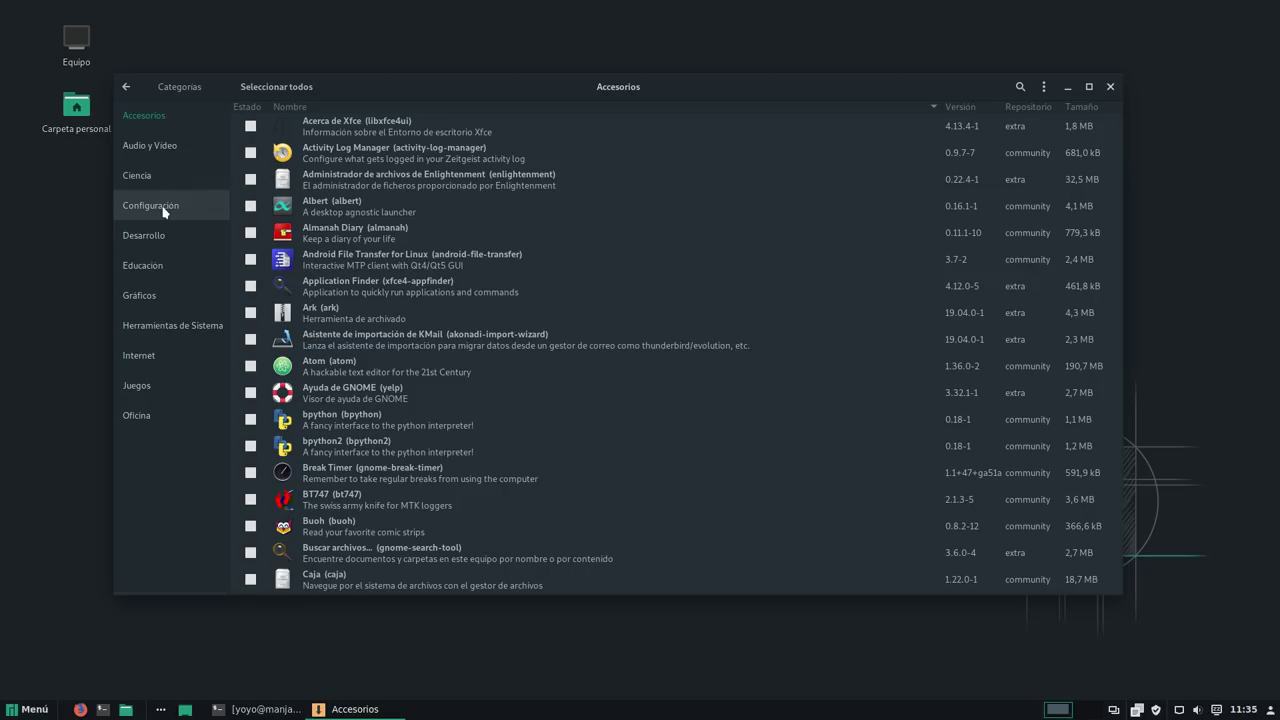
pyautogui.click(153, 357)
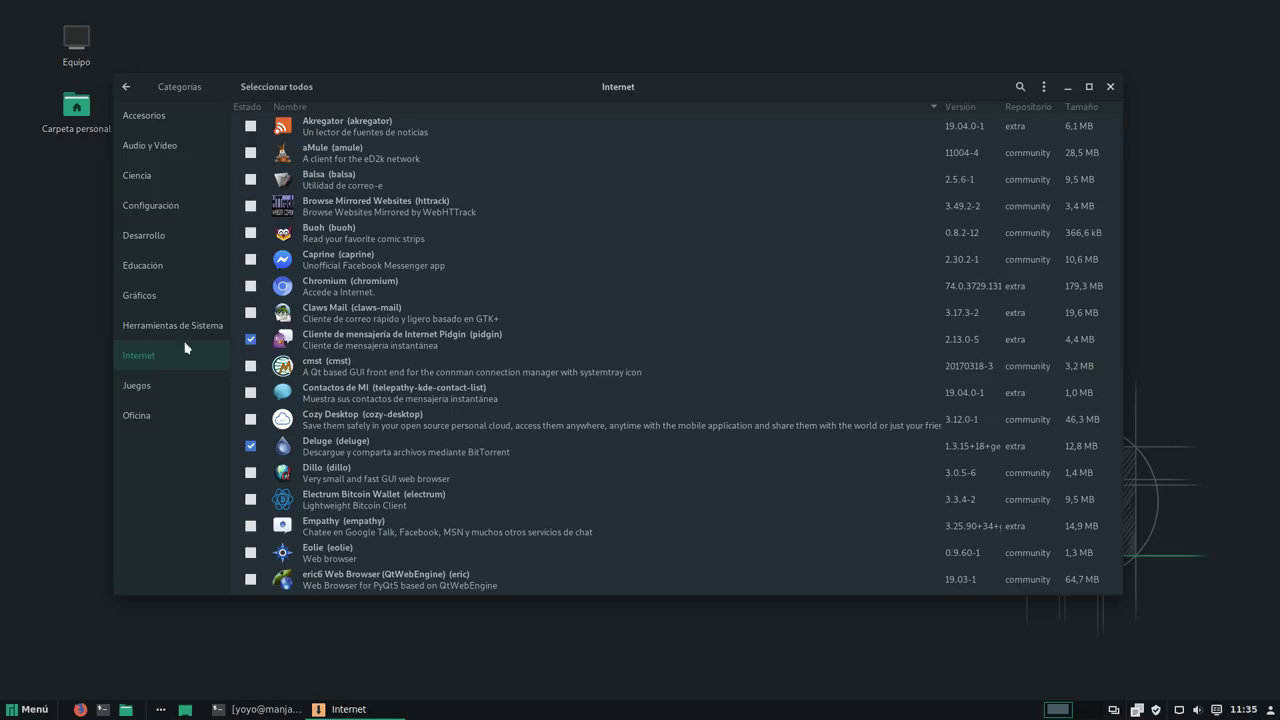
pyautogui.scroll(-2, 519, 326)
pyautogui.scroll(2, 515, 350)
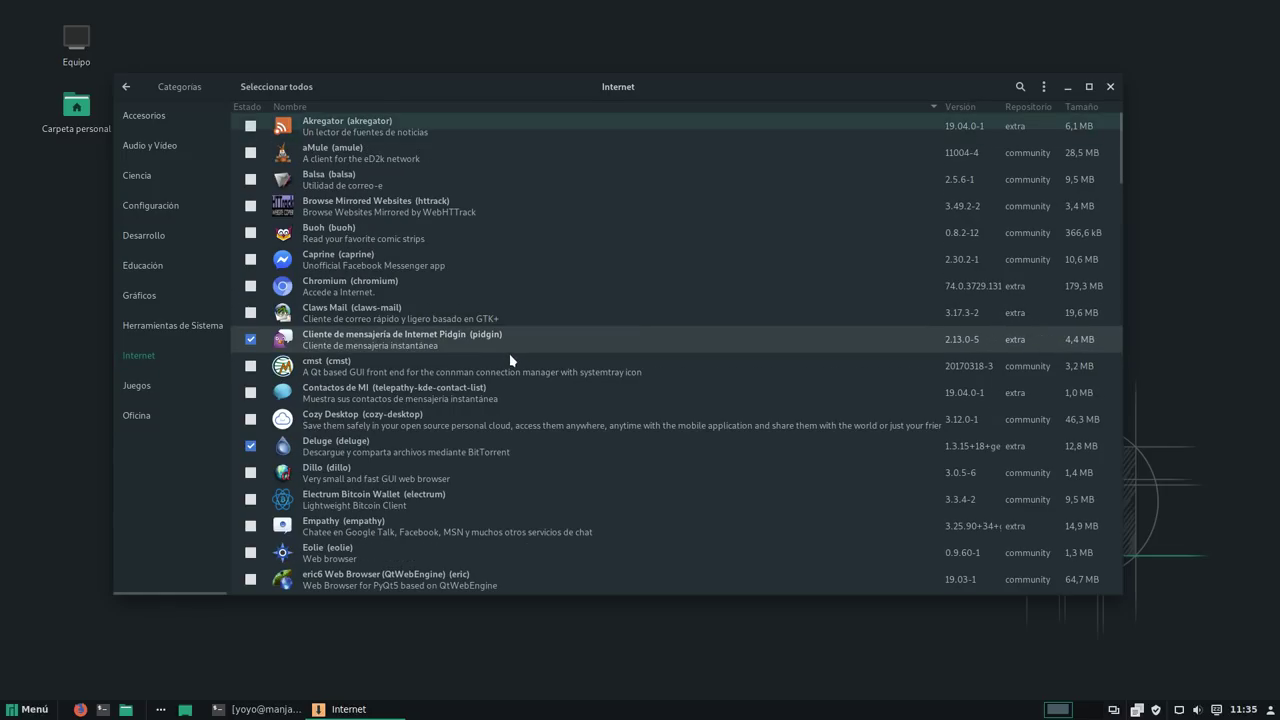
pyautogui.click(127, 87)
# Step: Look over the package groups, the core repository, the installed packages and the pending updates, returning to the main list
pyautogui.click(150, 148)
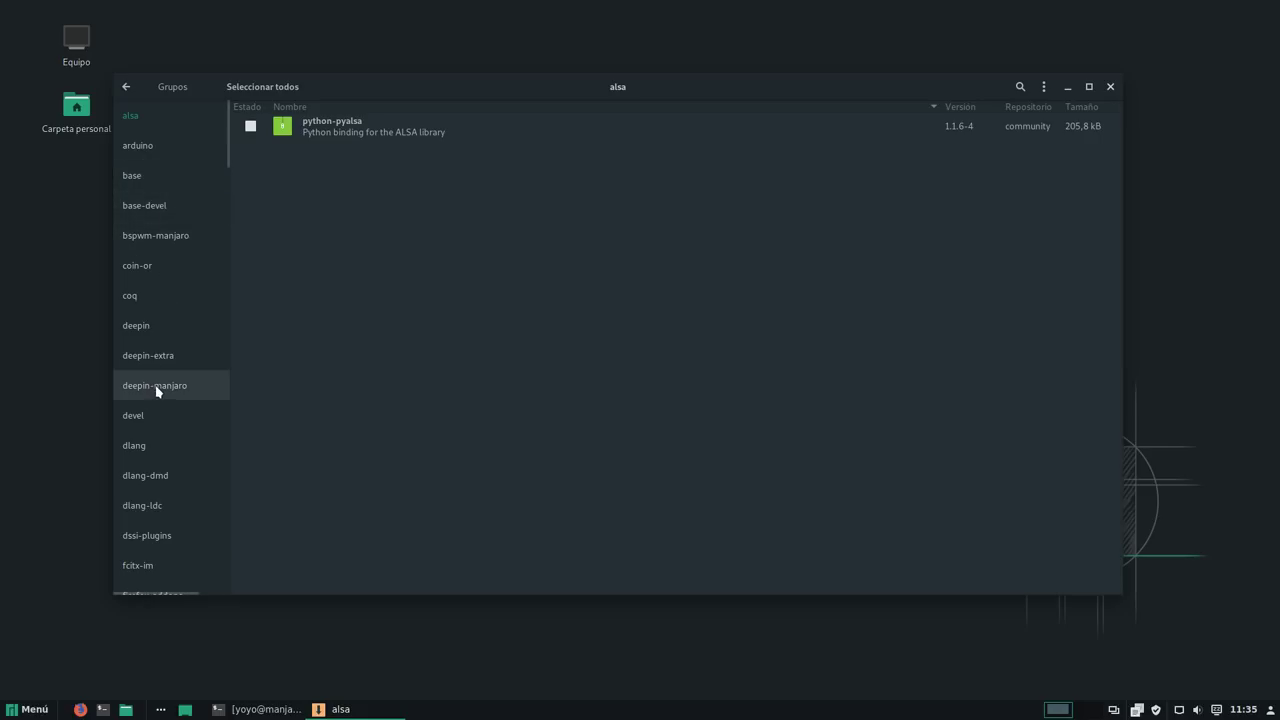
pyautogui.click(127, 88)
pyautogui.click(141, 176)
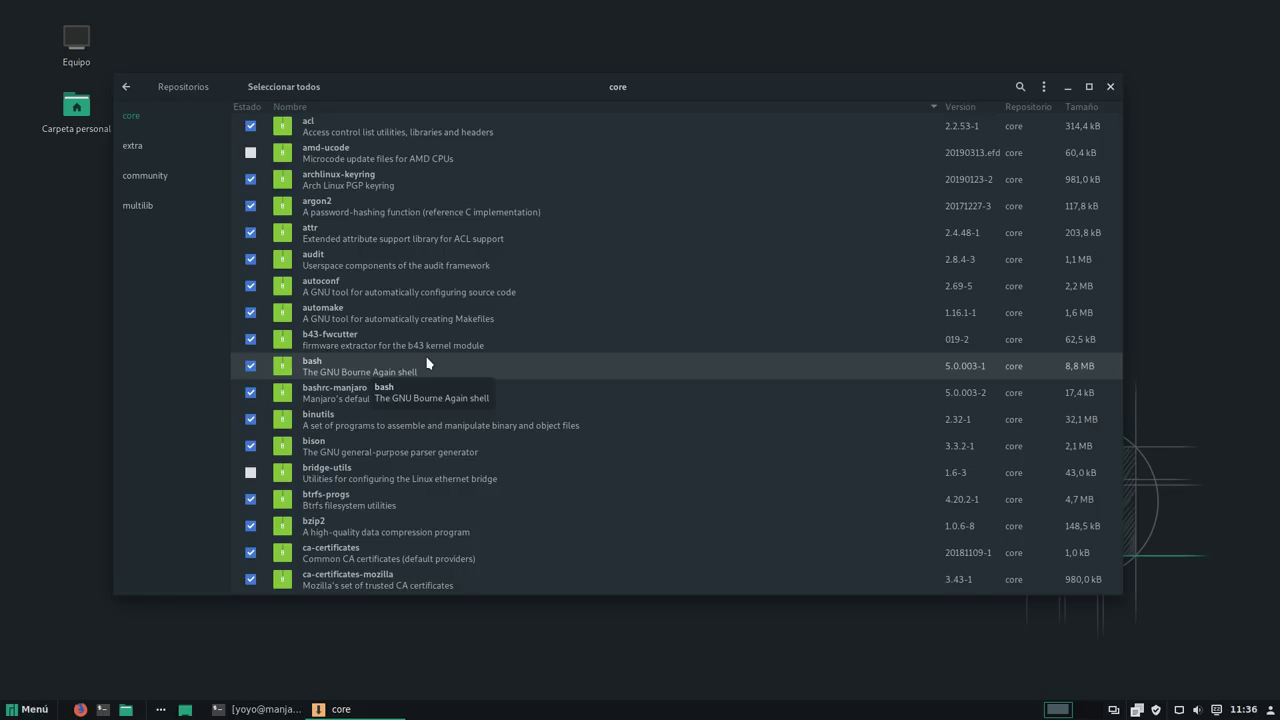
pyautogui.click(127, 88)
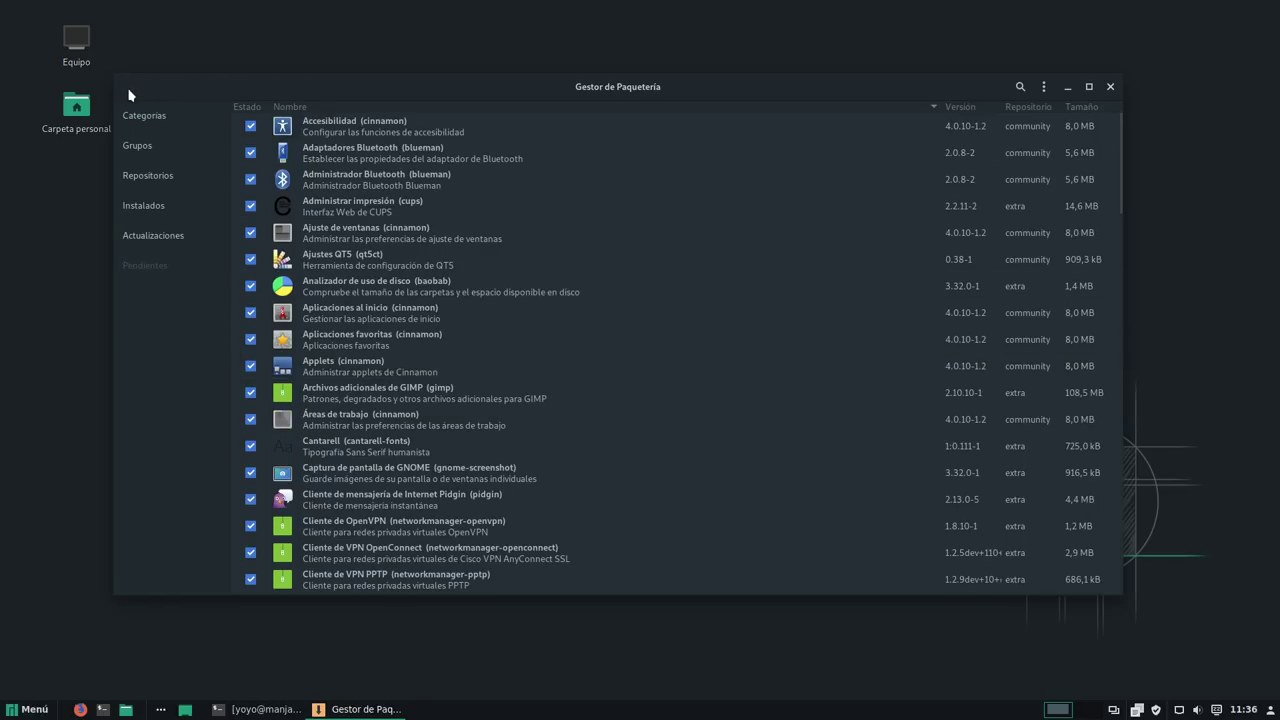
pyautogui.click(145, 207)
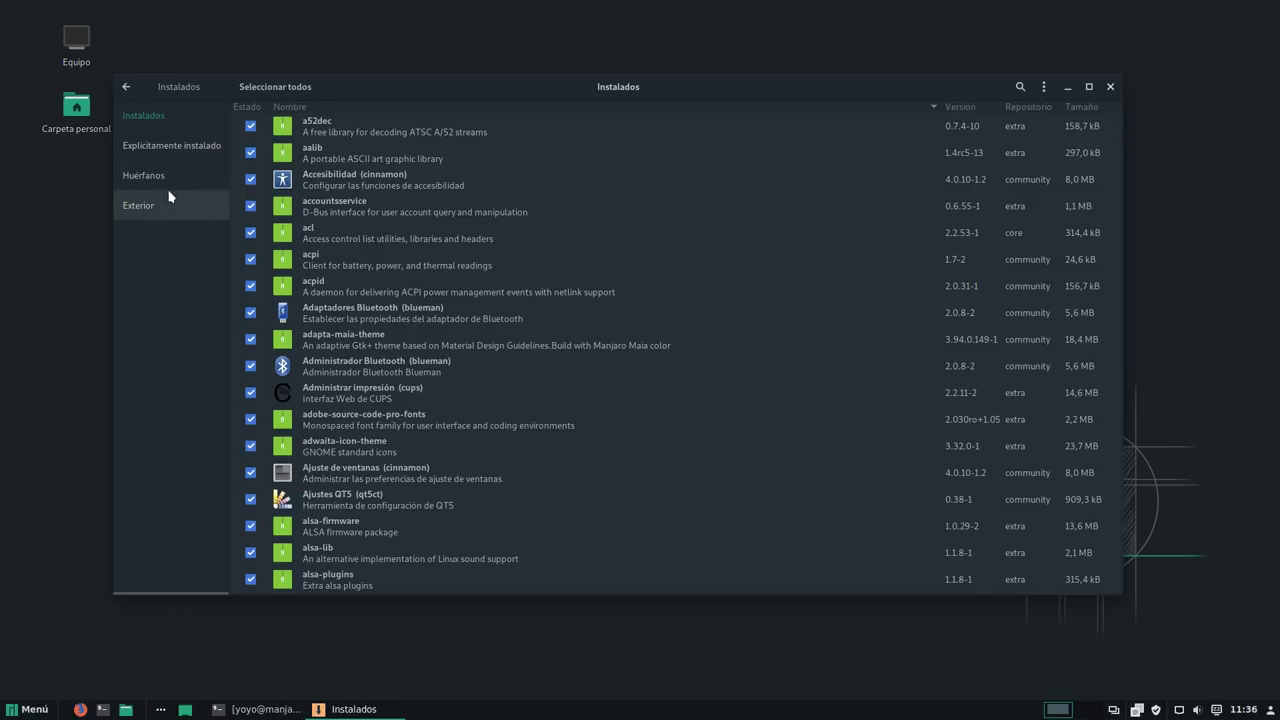
pyautogui.click(121, 93)
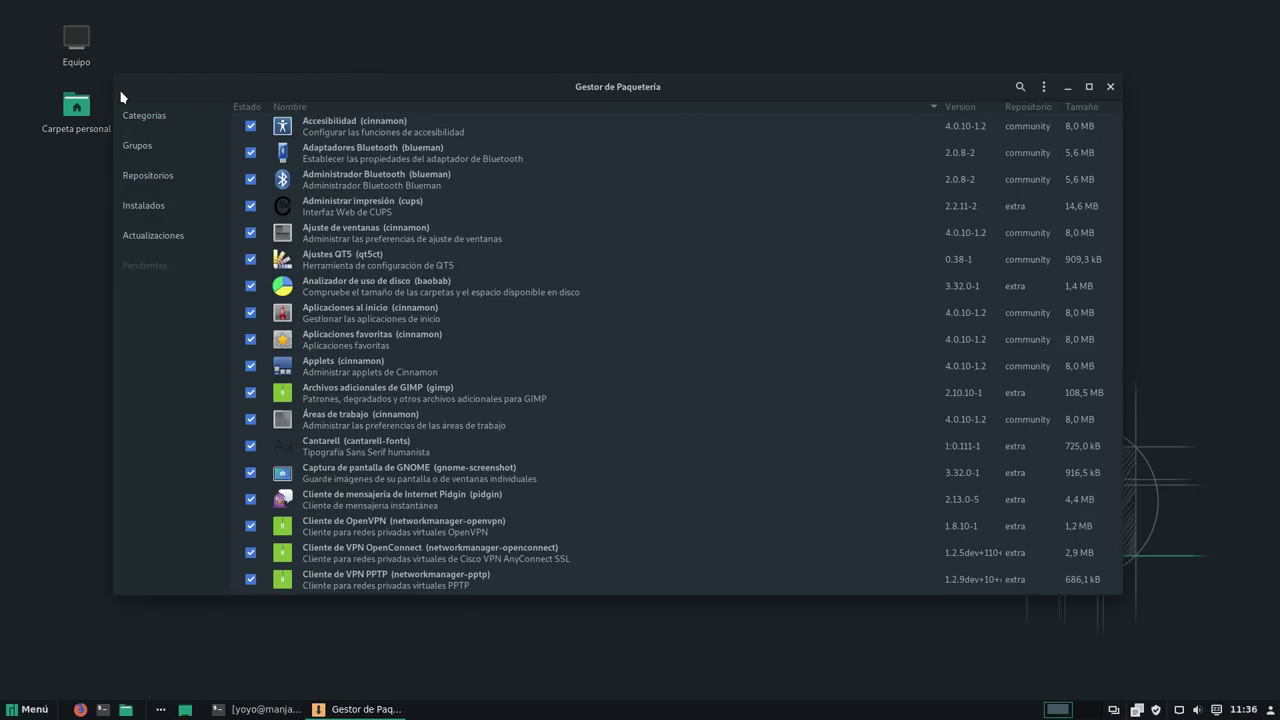
pyautogui.click(150, 237)
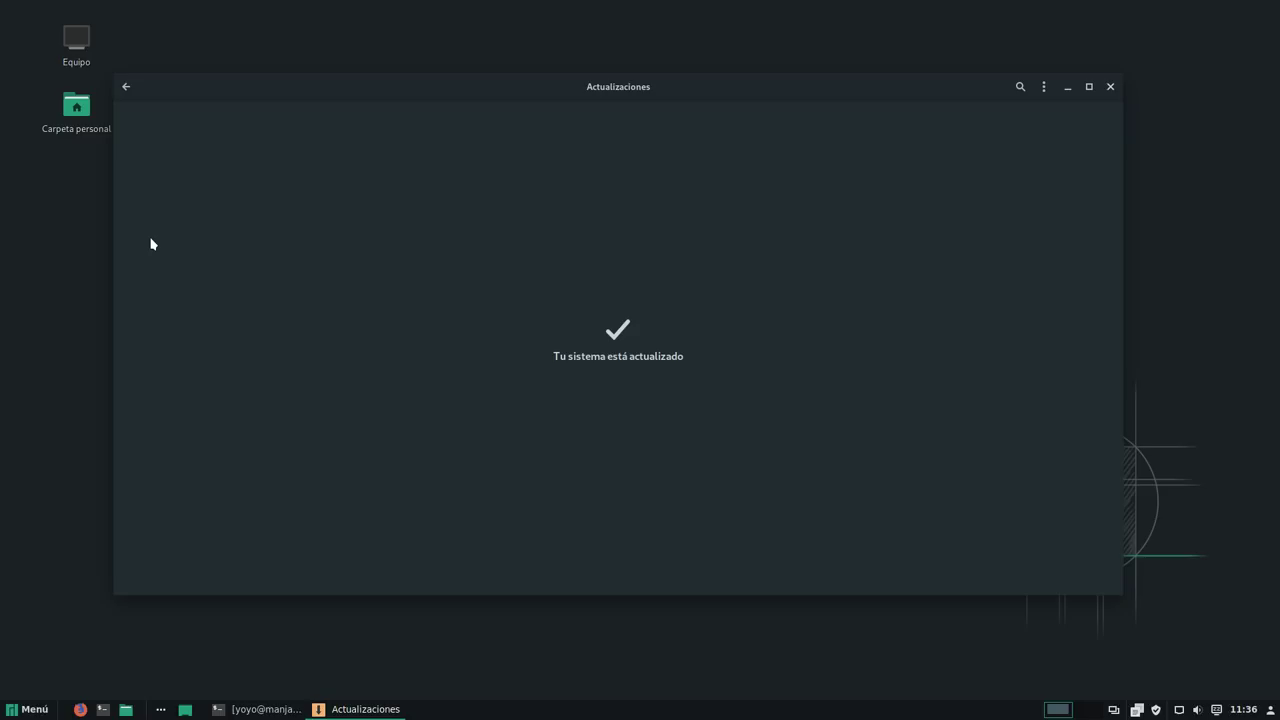
pyautogui.click(126, 86)
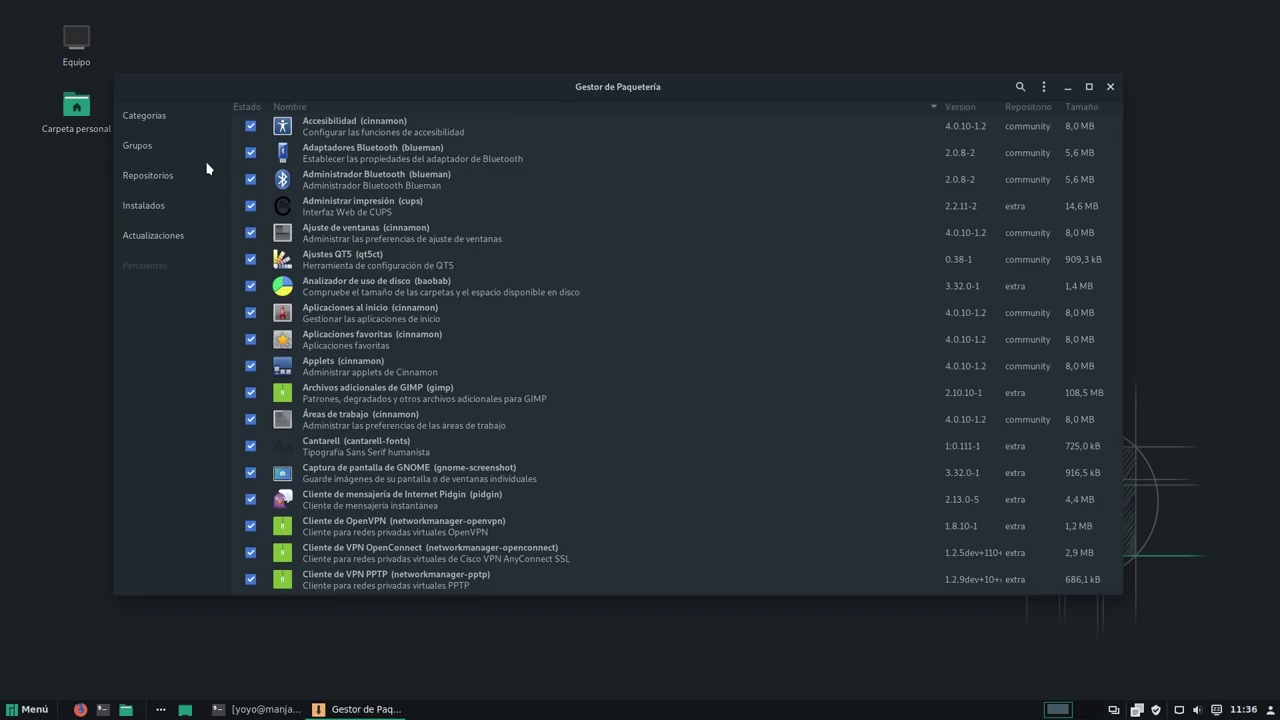
# Step: Search the package manager for deadbeef, mark DeaDBeeF for installation and apply the pending operation
pyautogui.click(1020, 87)
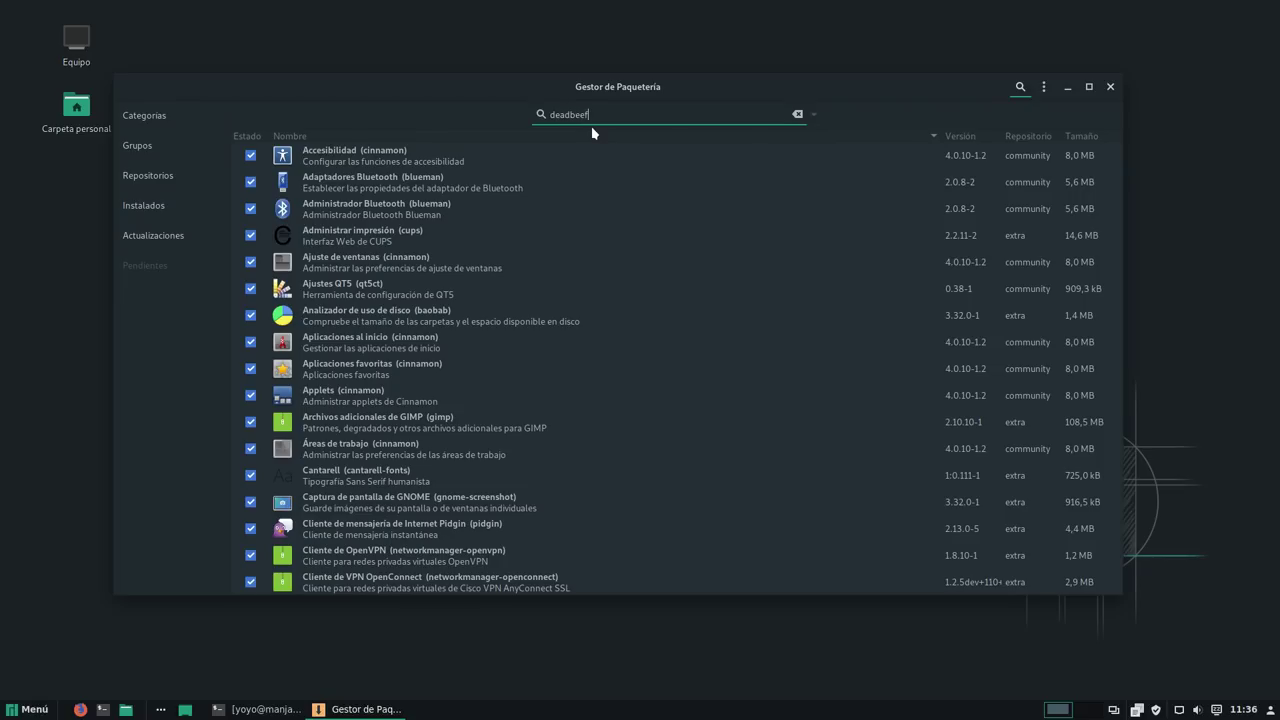
pyautogui.write('deadbeef')
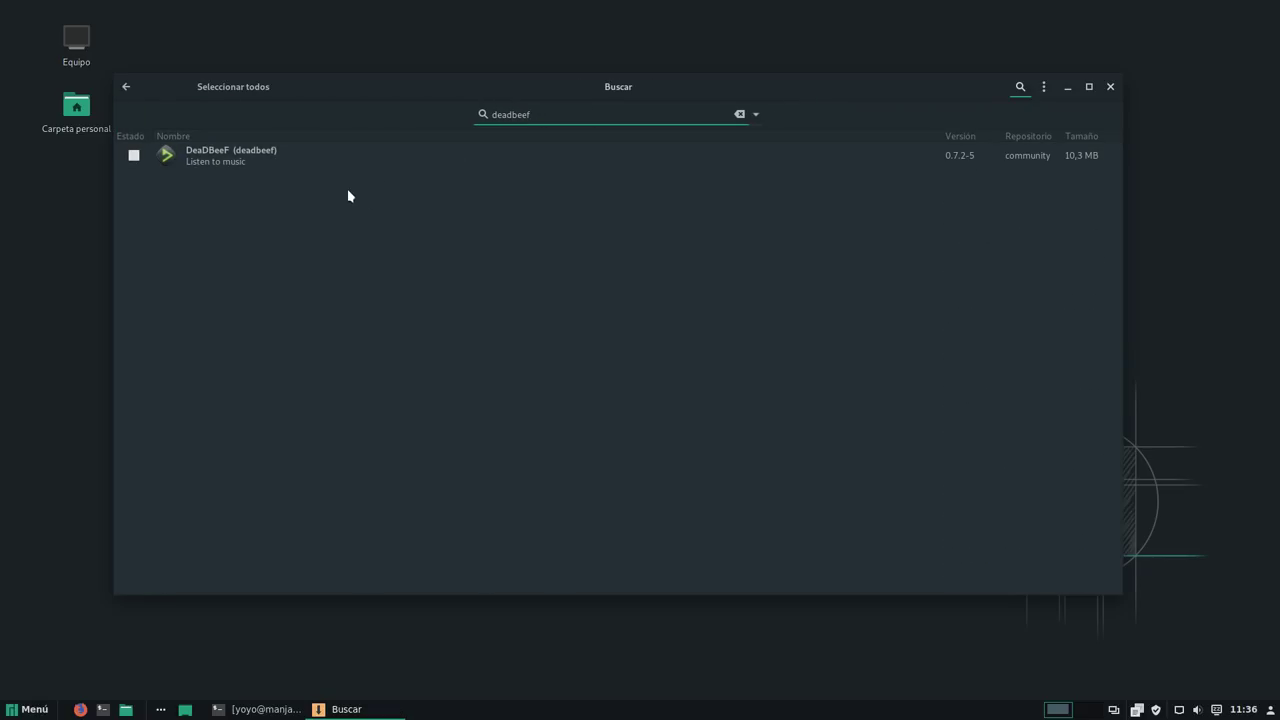
pyautogui.click(134, 155)
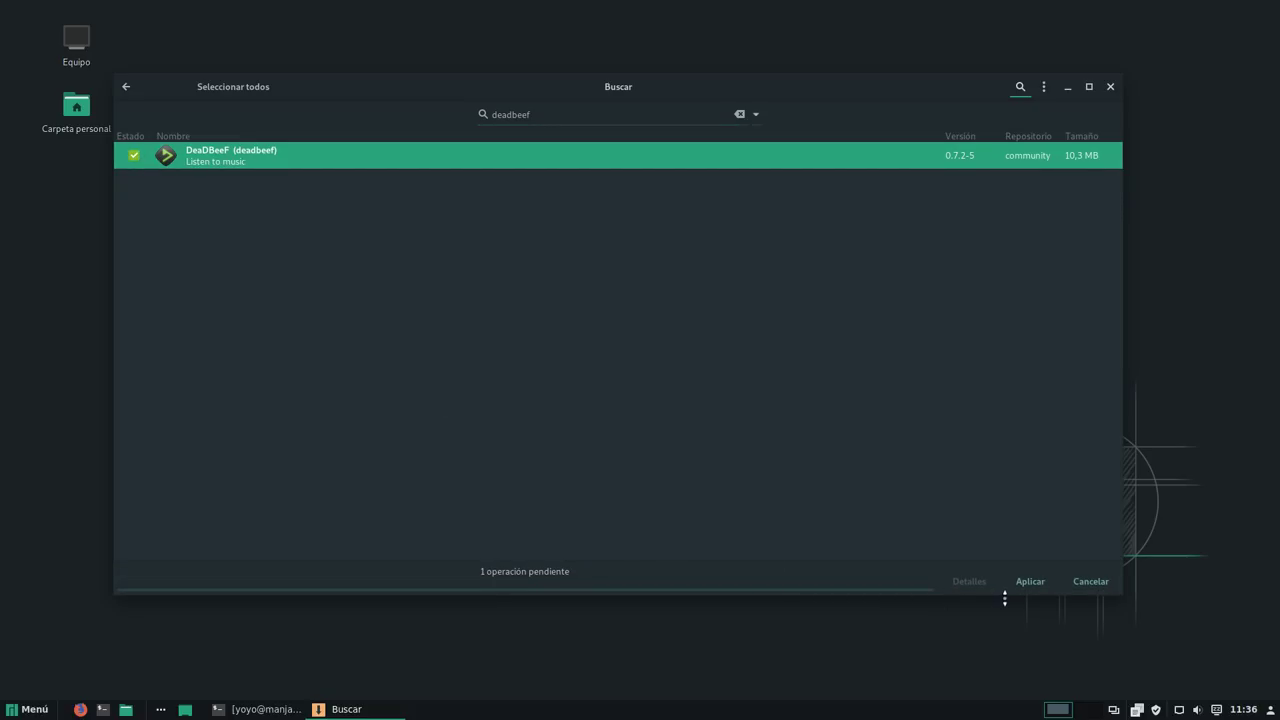
pyautogui.click(1022, 585)
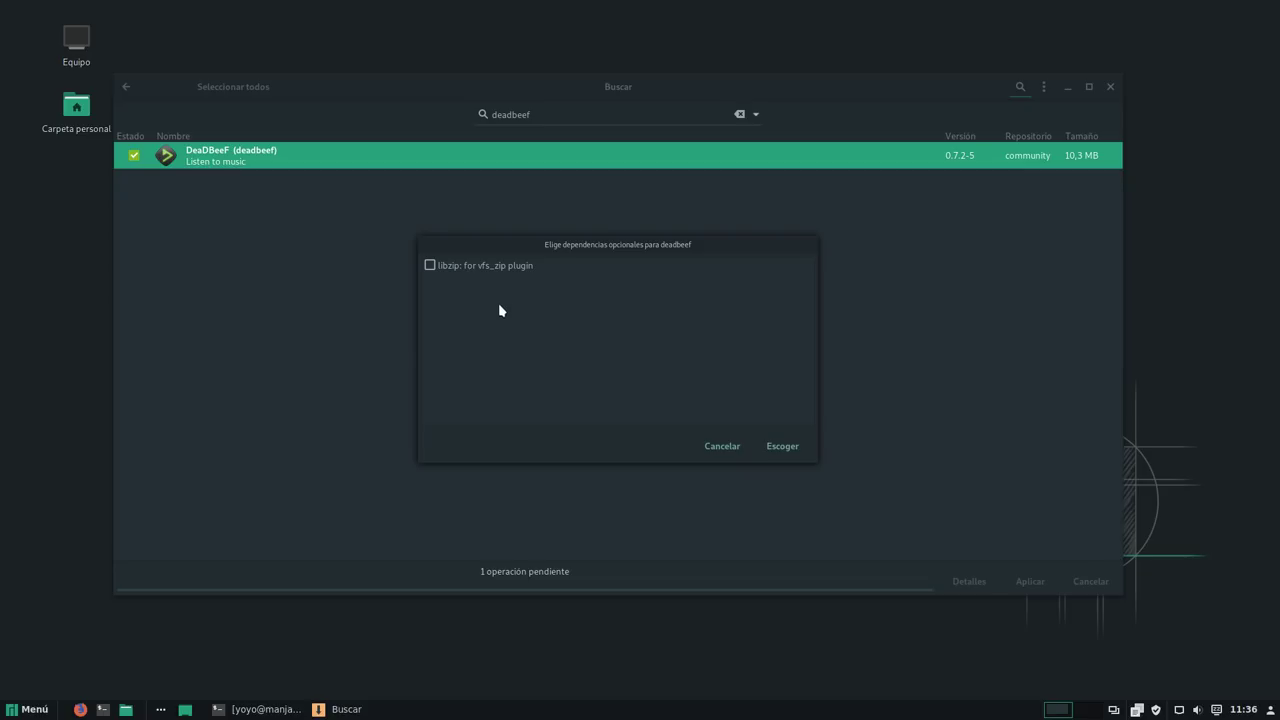
# Step: Include the optional libzip dependency, confirm the DeaDBeeF installation, authenticate with the account password and return to the main package list
pyautogui.click(430, 266)
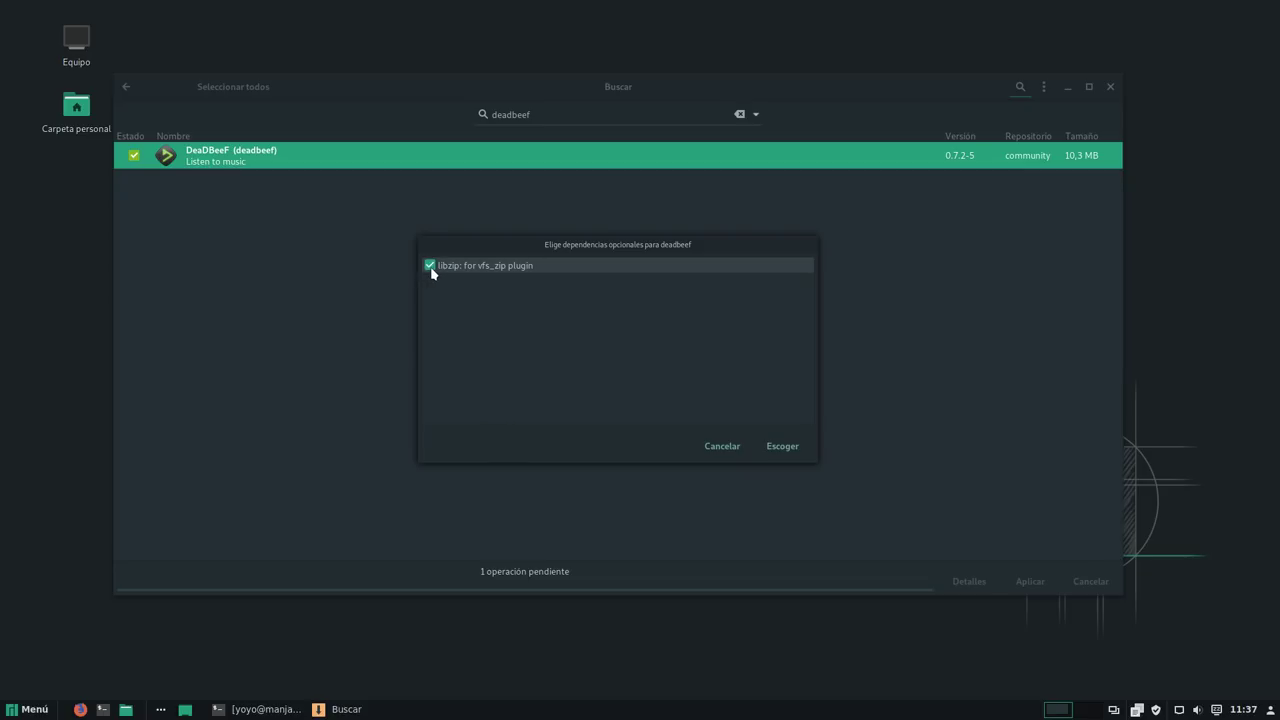
pyautogui.click(781, 447)
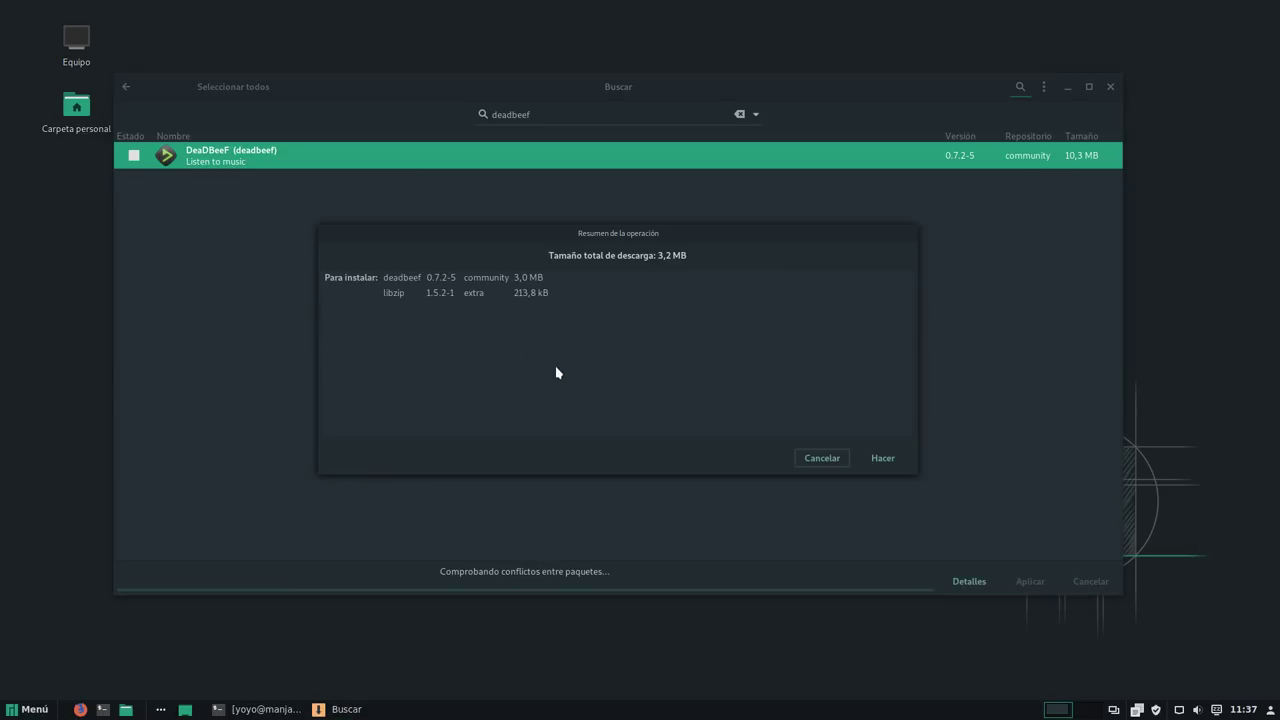
pyautogui.click(880, 462)
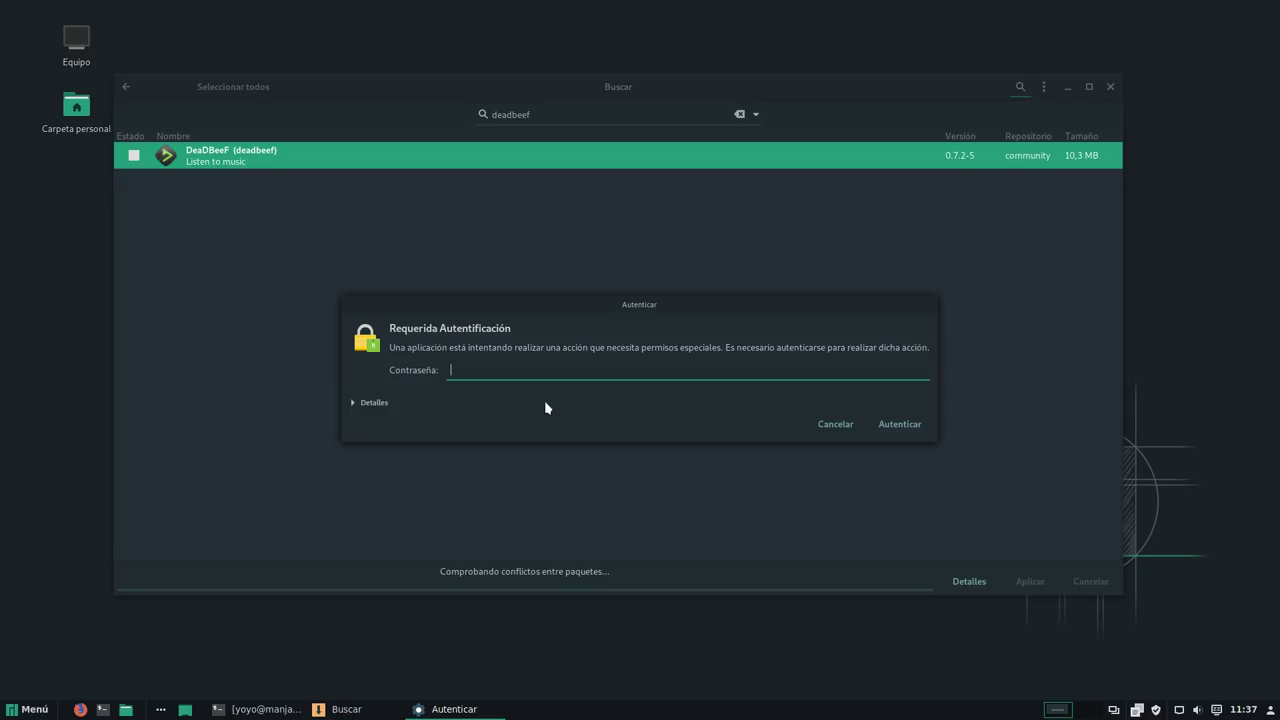
pyautogui.write('•••••••')
pyautogui.press('Return')
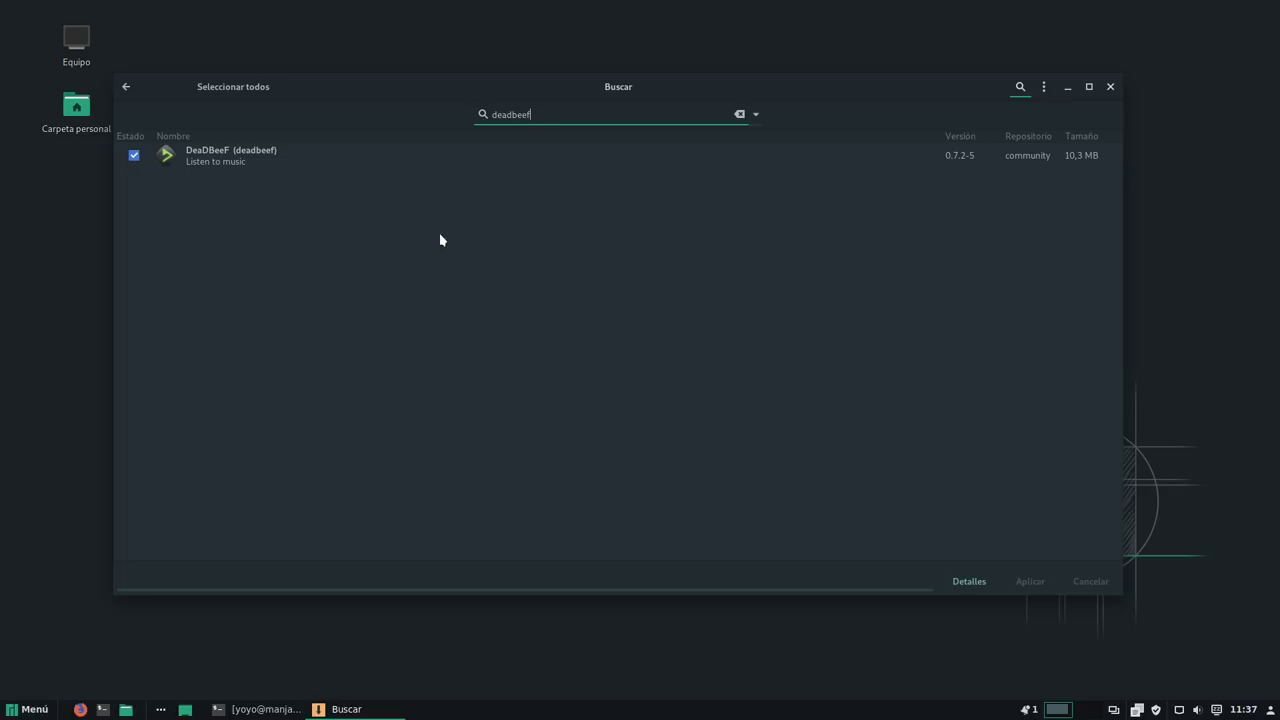
pyautogui.click(128, 88)
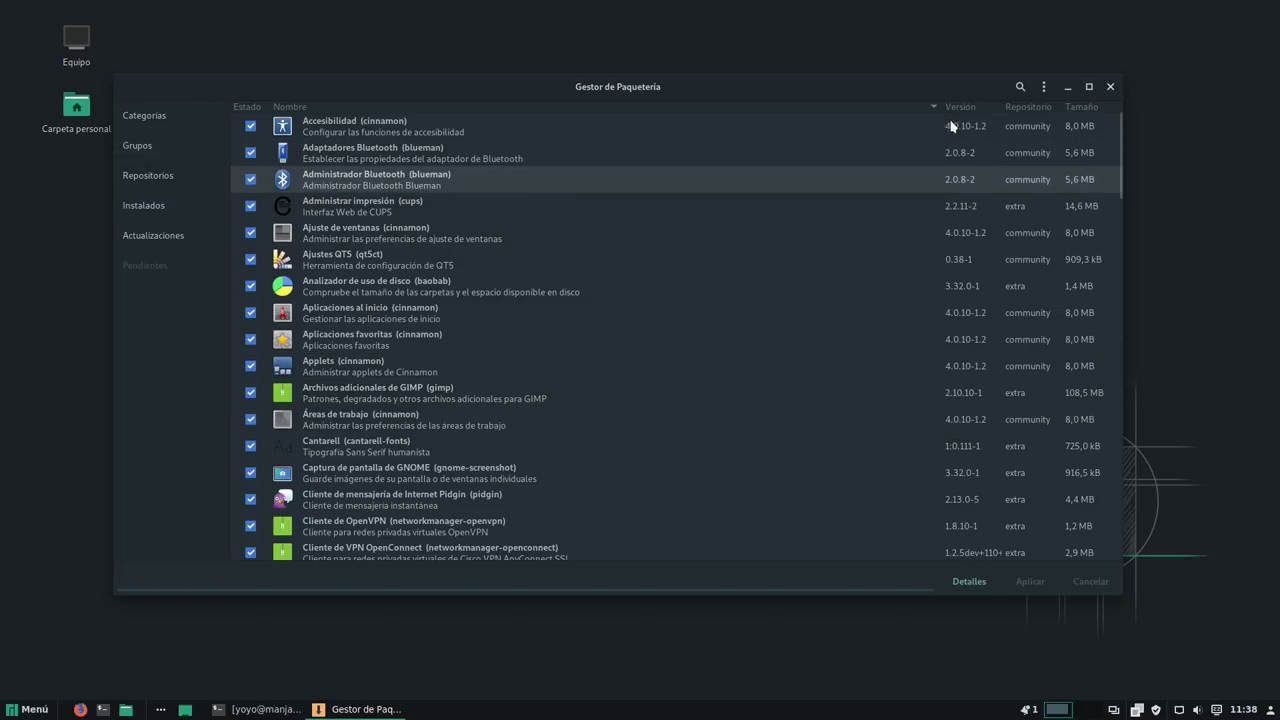
# Step: Review the package manager's general, official repositories, AUR and cache preferences, and close them without changes
pyautogui.click(1043, 87)
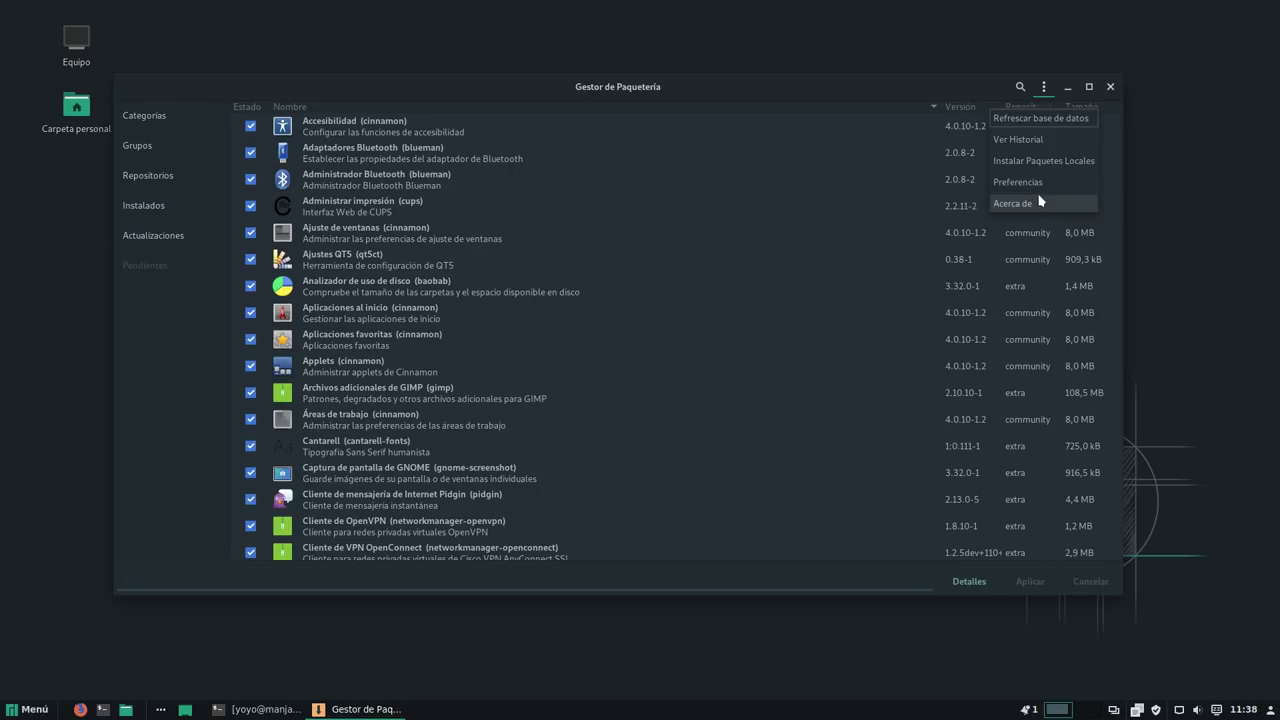
pyautogui.press('Return')
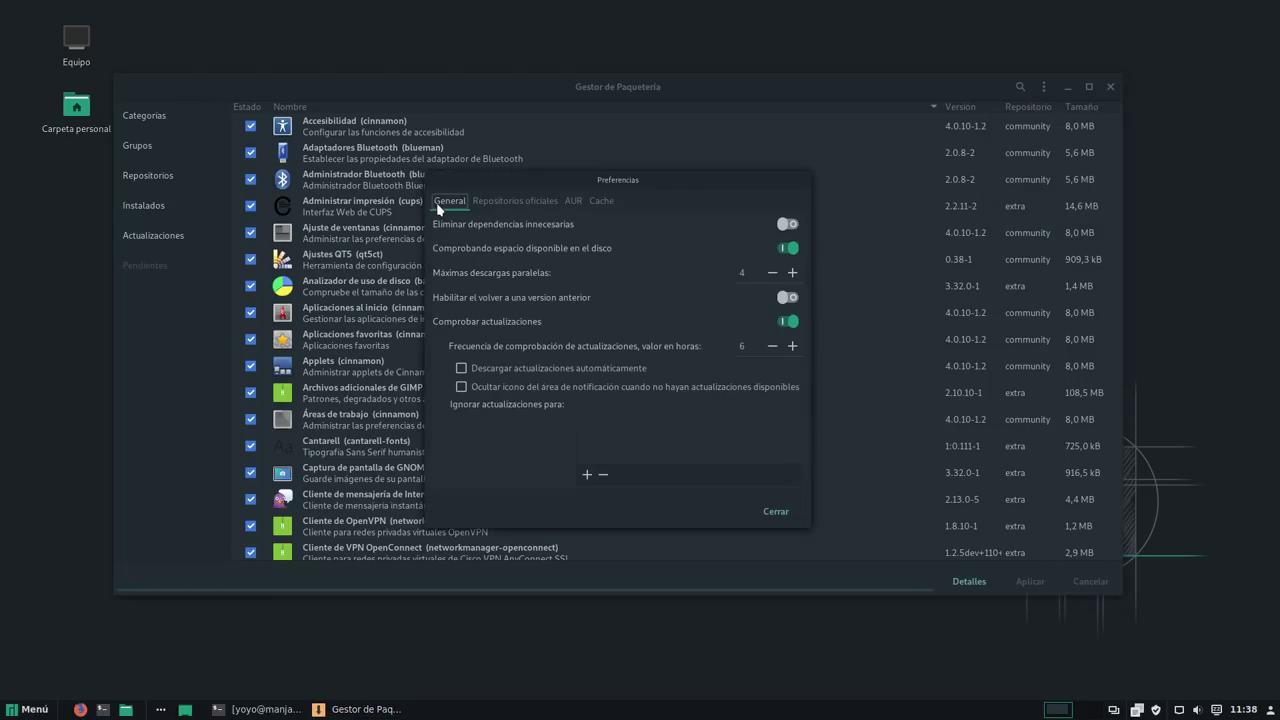
pyautogui.moveTo(623, 180); pyautogui.dragTo(263, 40)
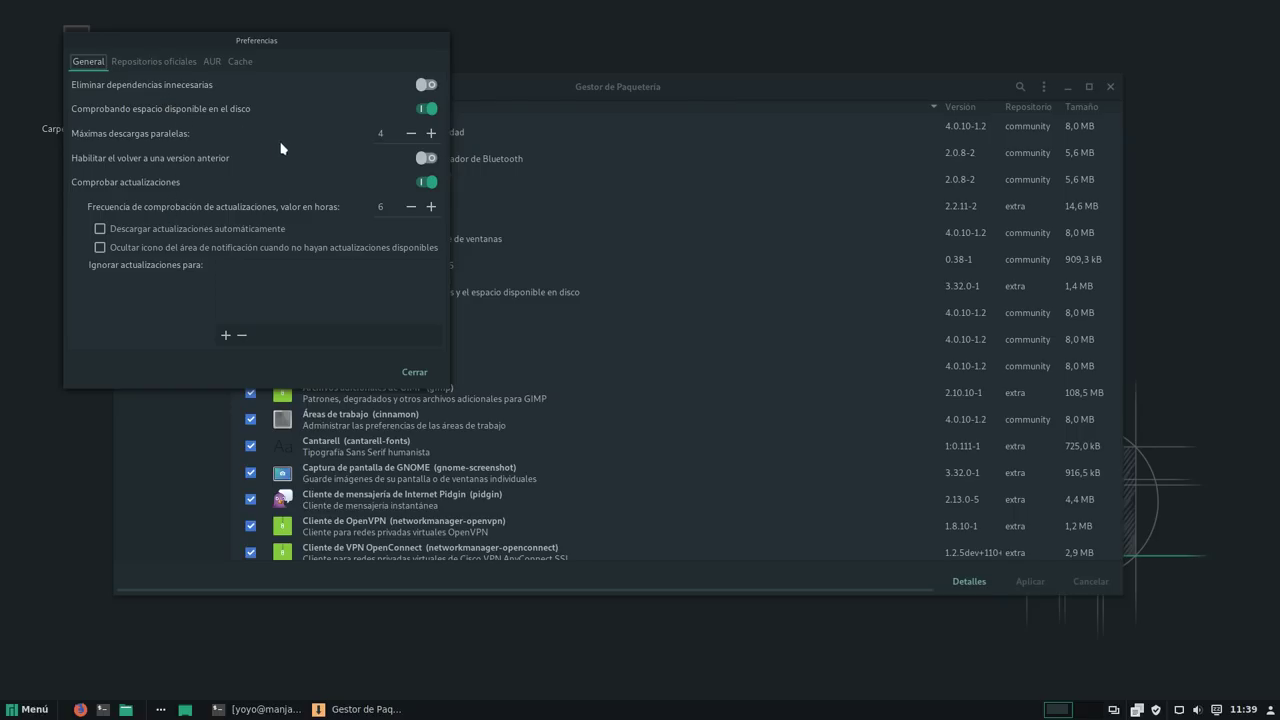
pyautogui.click(167, 63)
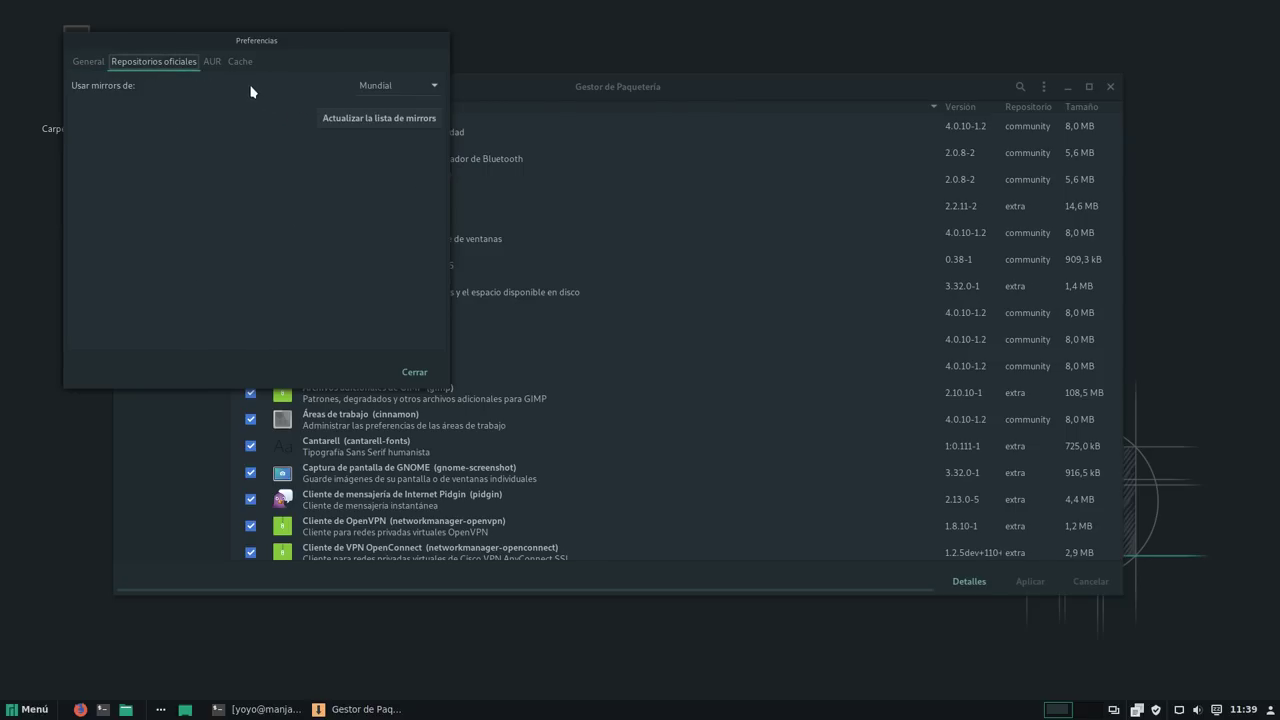
pyautogui.click(213, 62)
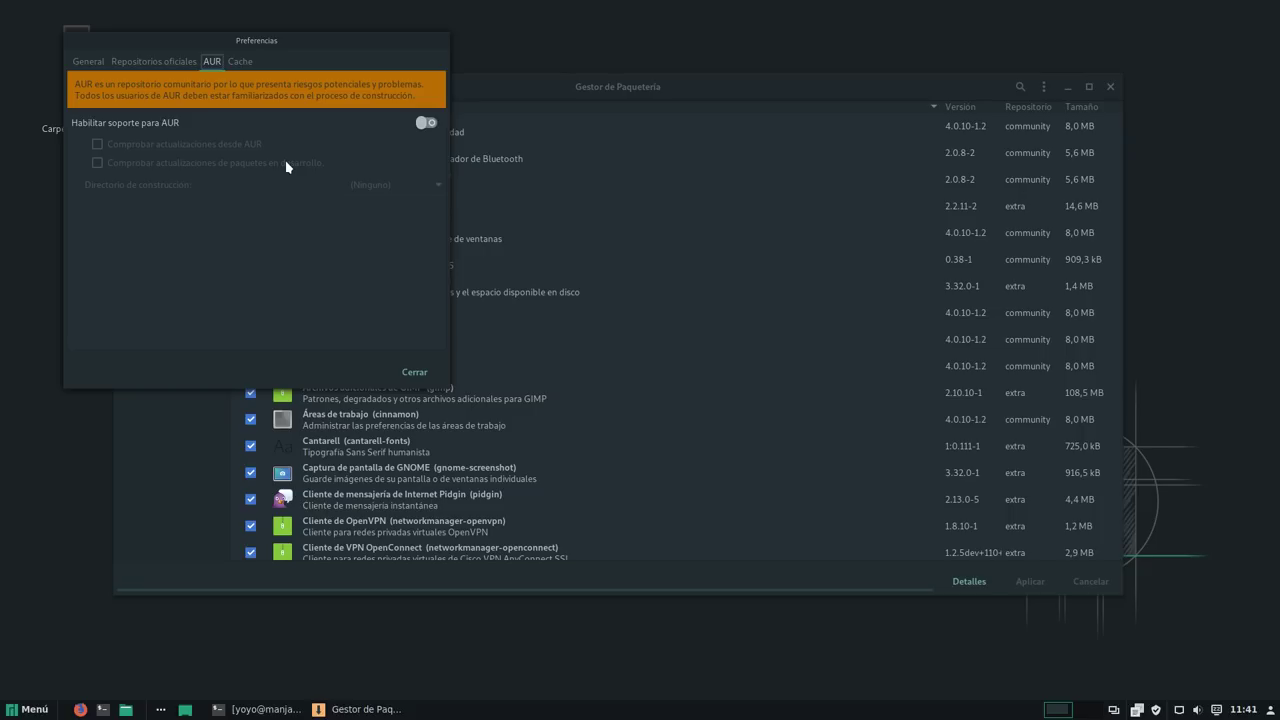
pyautogui.click(244, 62)
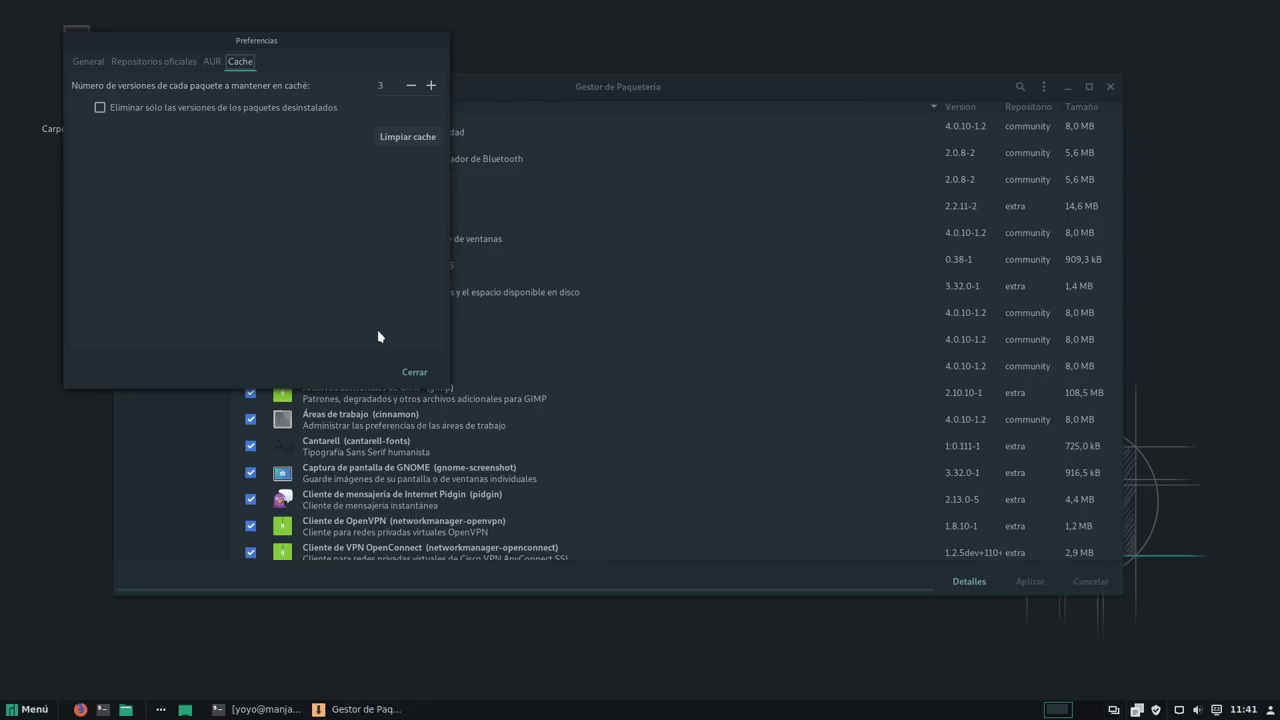
pyautogui.click(412, 377)
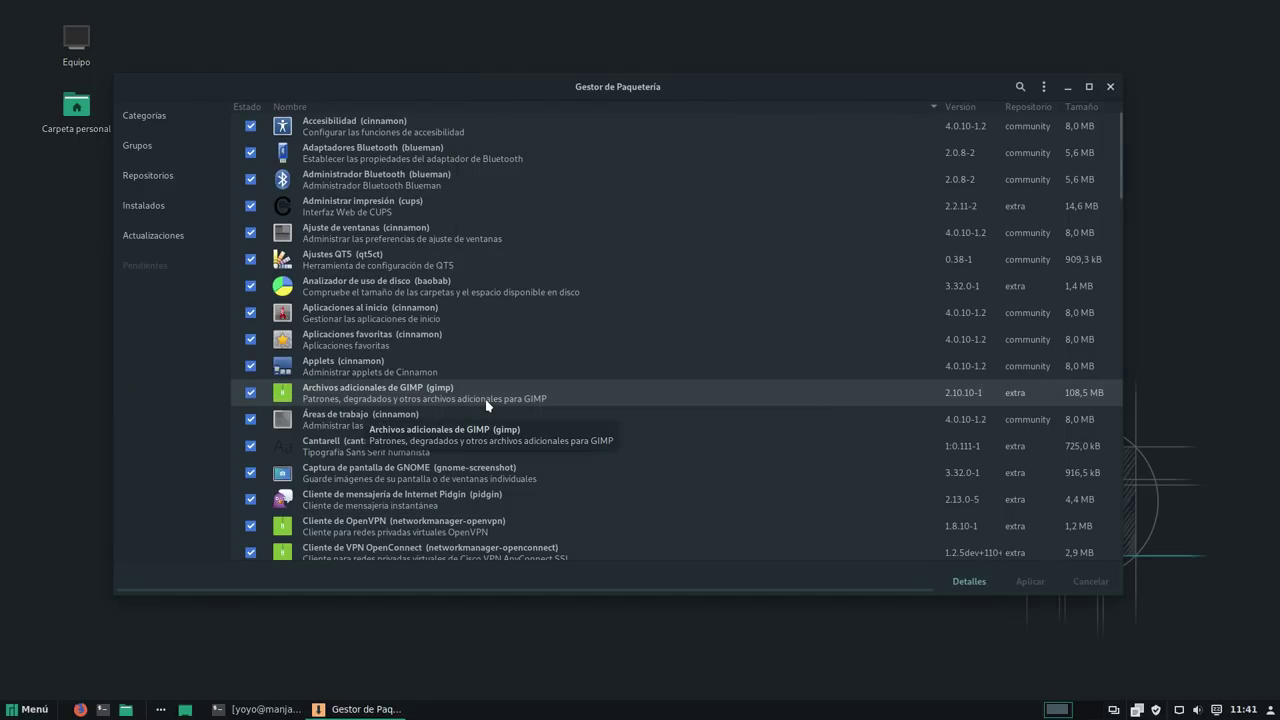
# Step: View the package manager's Acerca de information, including its version, and close it
pyautogui.click(1045, 87)
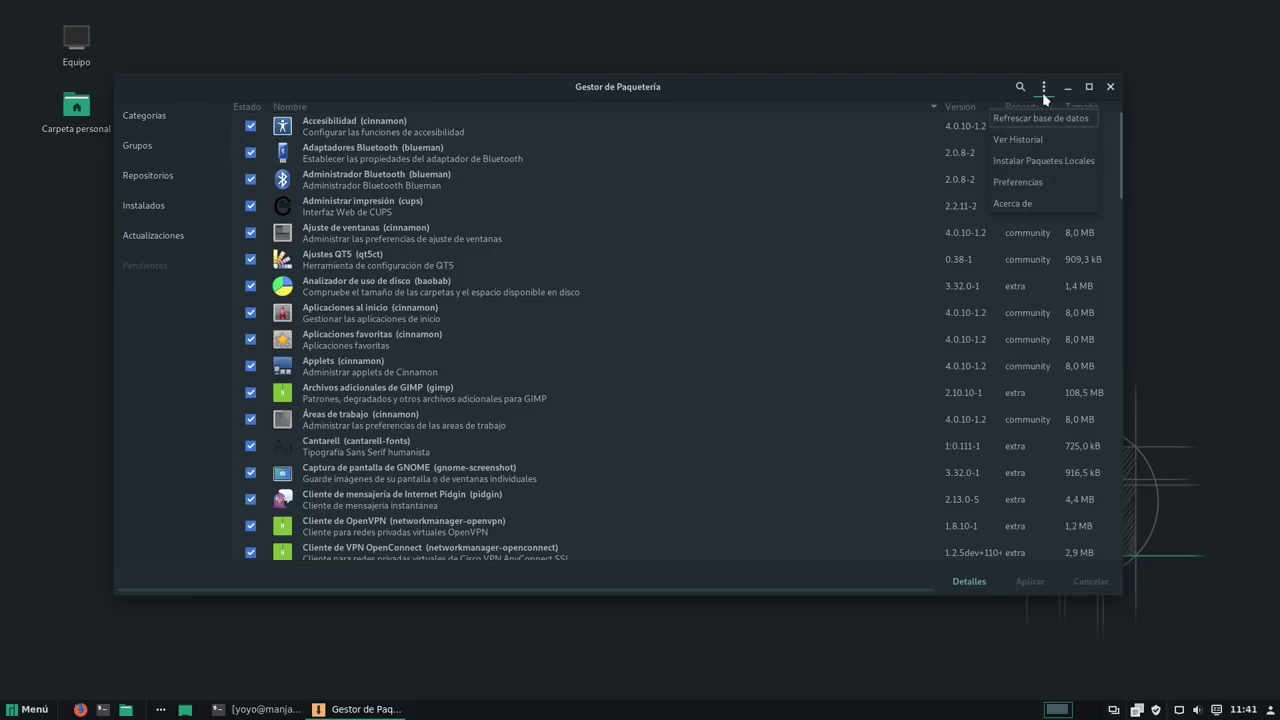
pyautogui.click(1030, 203)
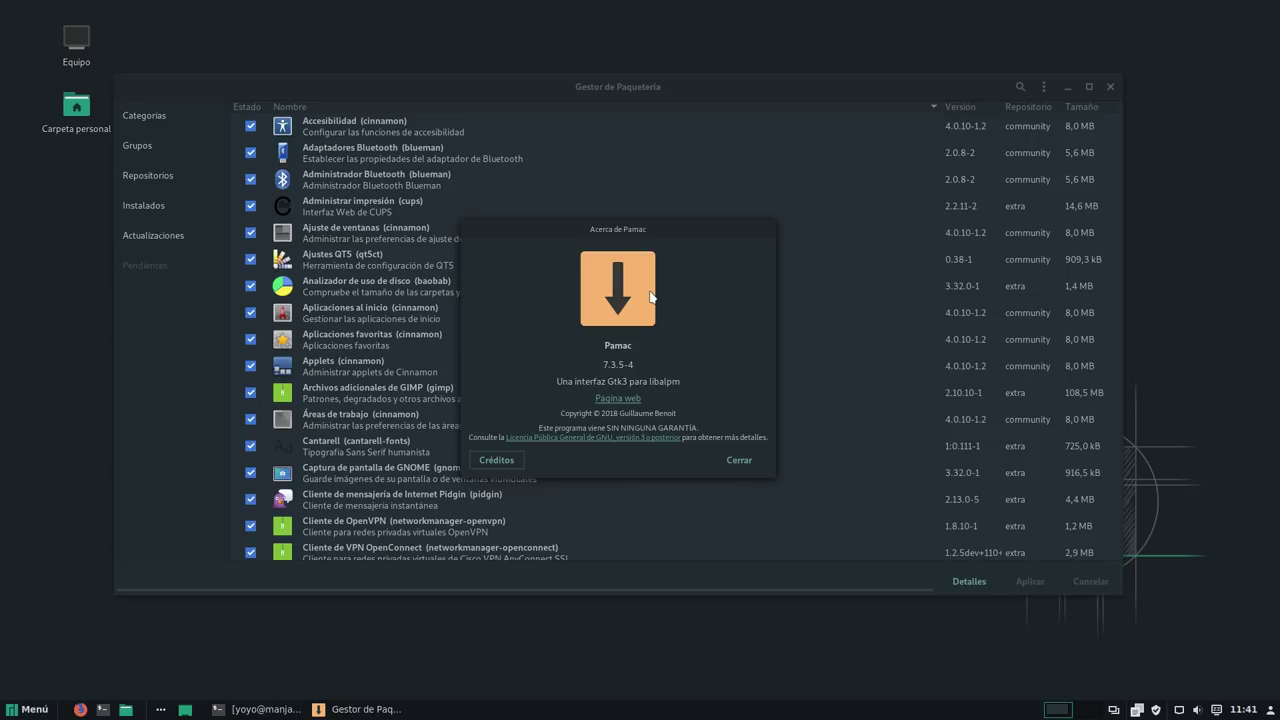
pyautogui.click(740, 460)
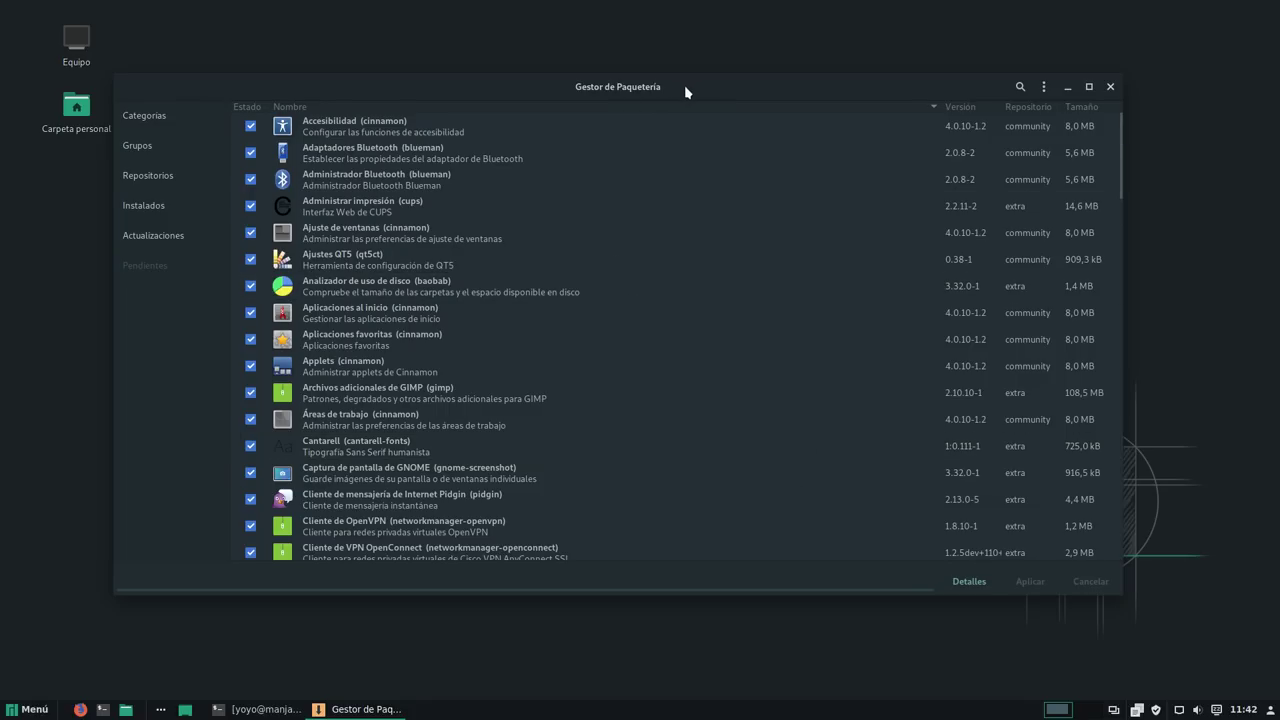
# Step: Close the package manager and open the personal folder in the file manager
pyautogui.moveTo(685, 87); pyautogui.dragTo(723, 87)
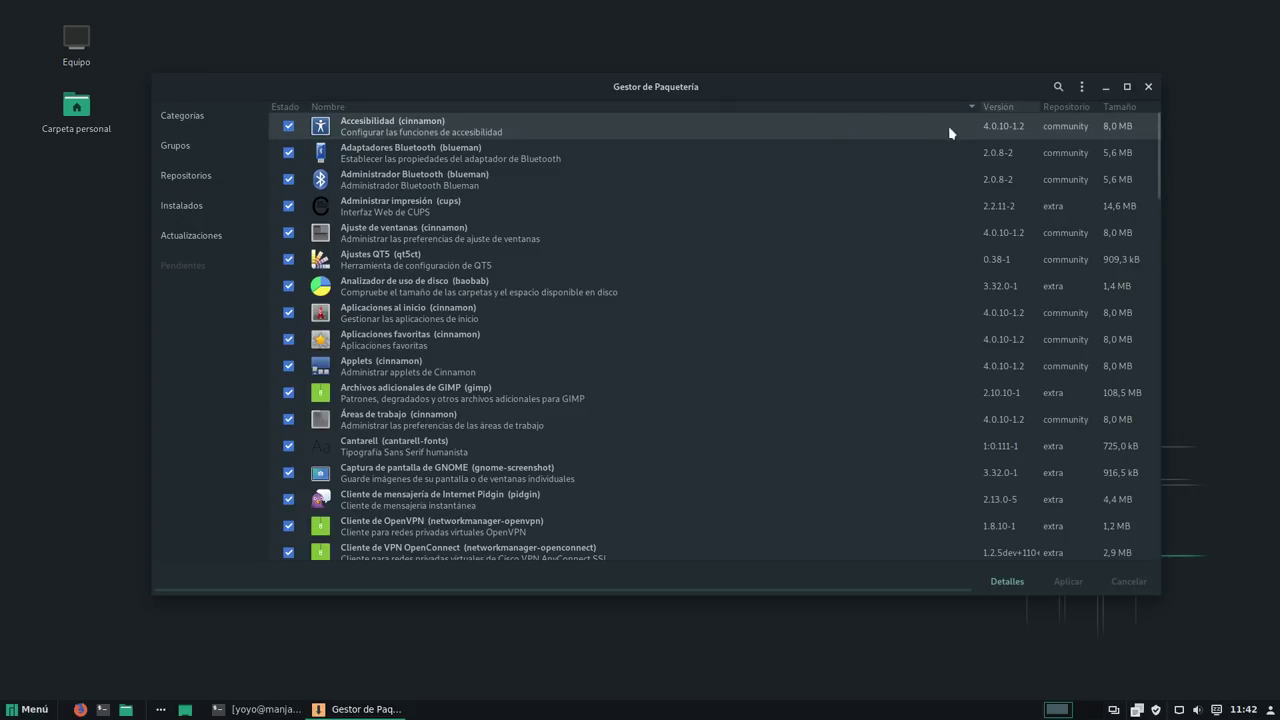
pyautogui.click(1148, 87)
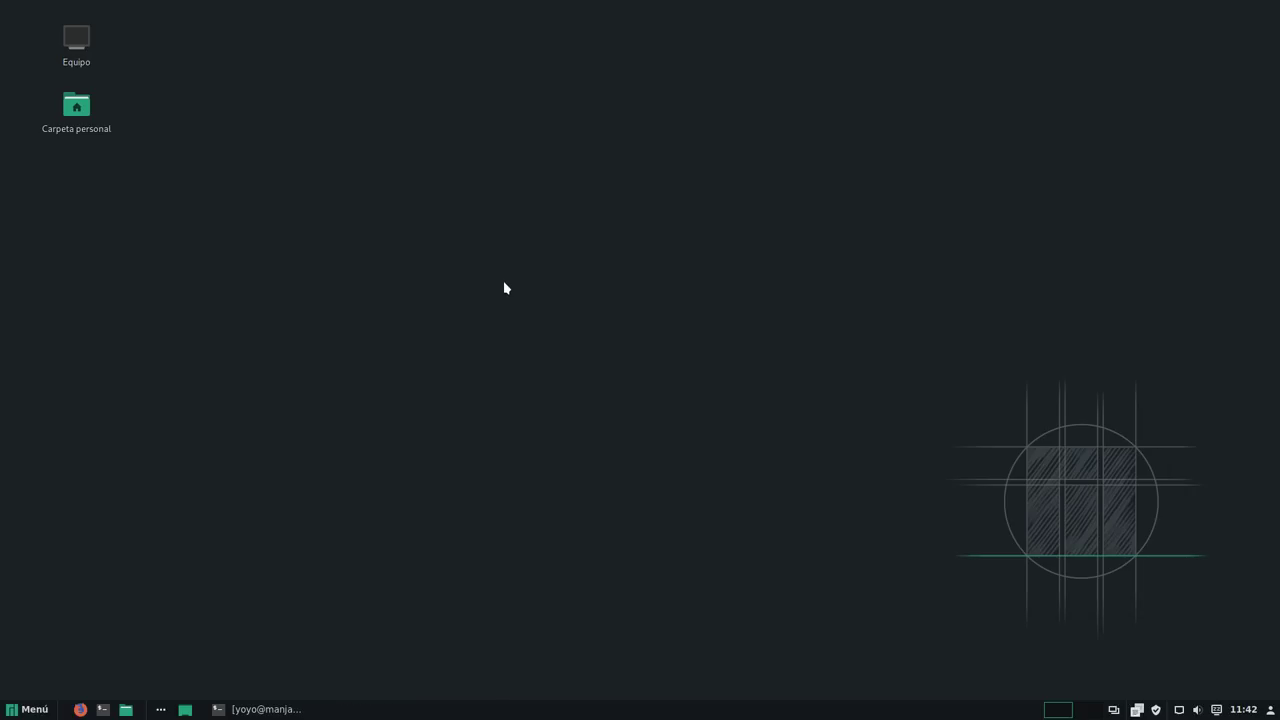
pyautogui.click(126, 709)
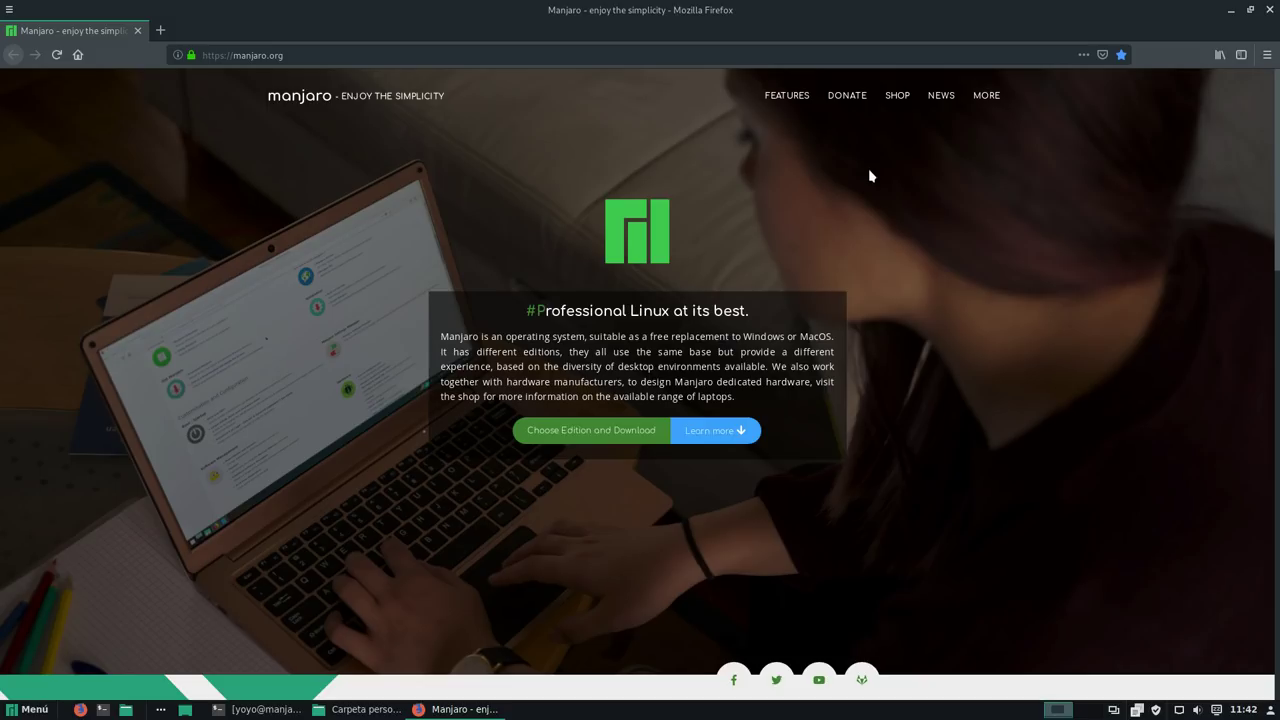
pyautogui.hotkey('ctrl', 'Up')
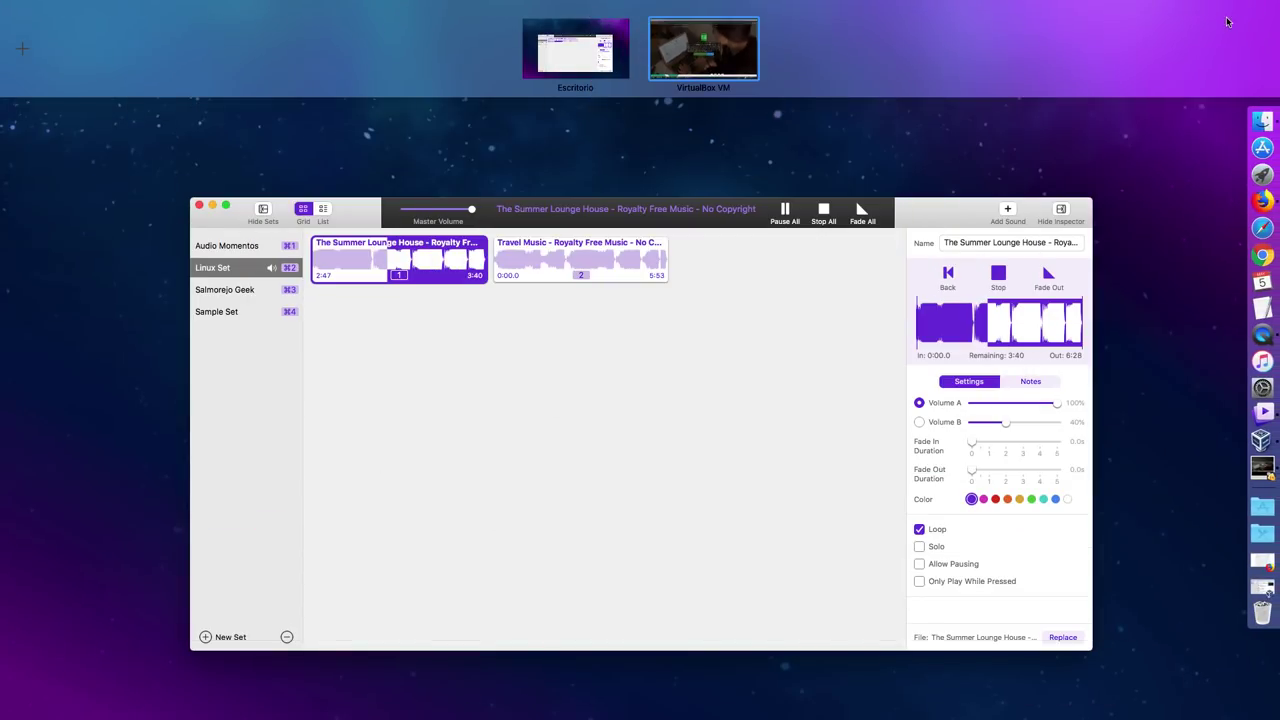
pyautogui.click(738, 66)
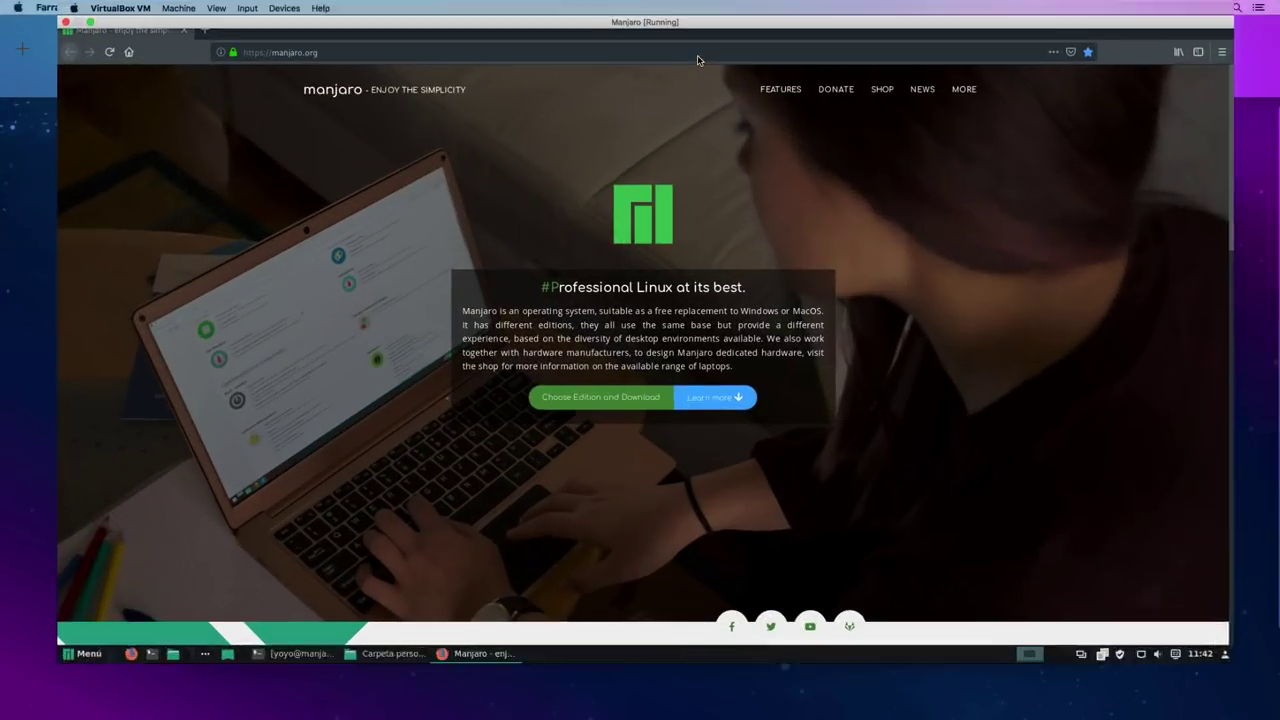
pyautogui.click(1231, 10)
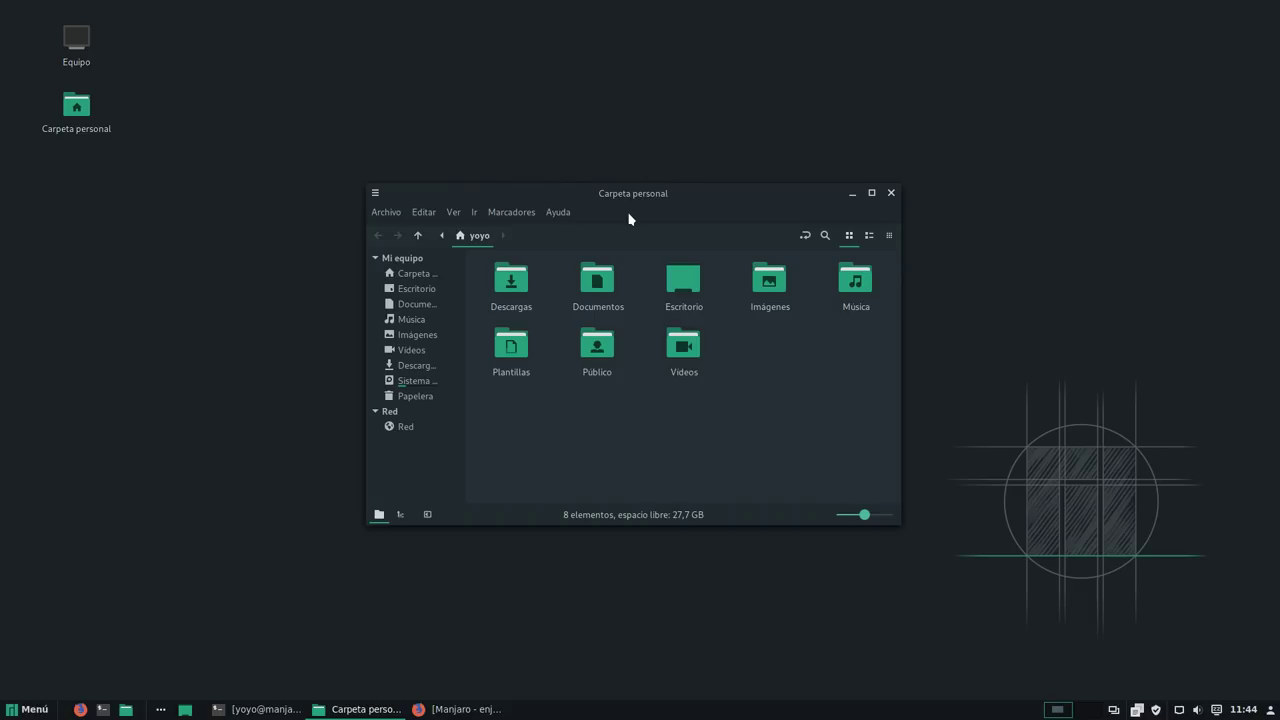
pyautogui.click(437, 709)
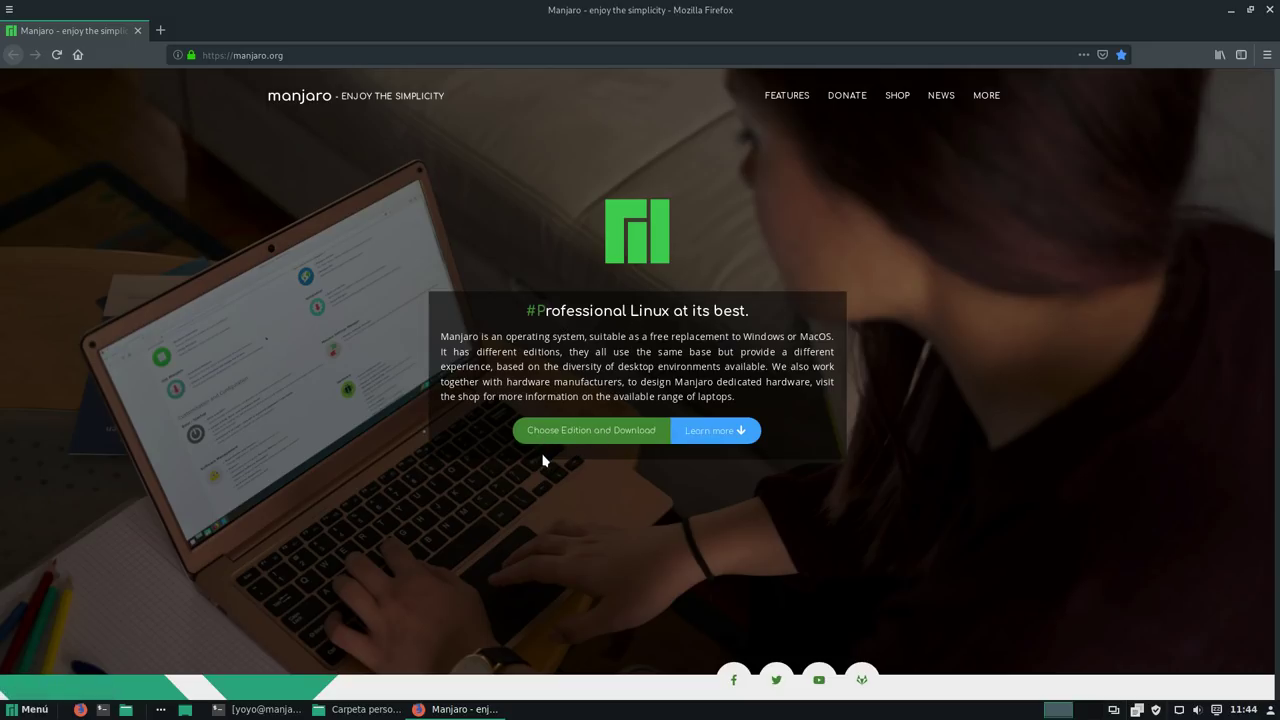
# Step: Open the edition downloads page from Manjaro's home page and compare the Flagship and Community editions
pyautogui.click(603, 440)
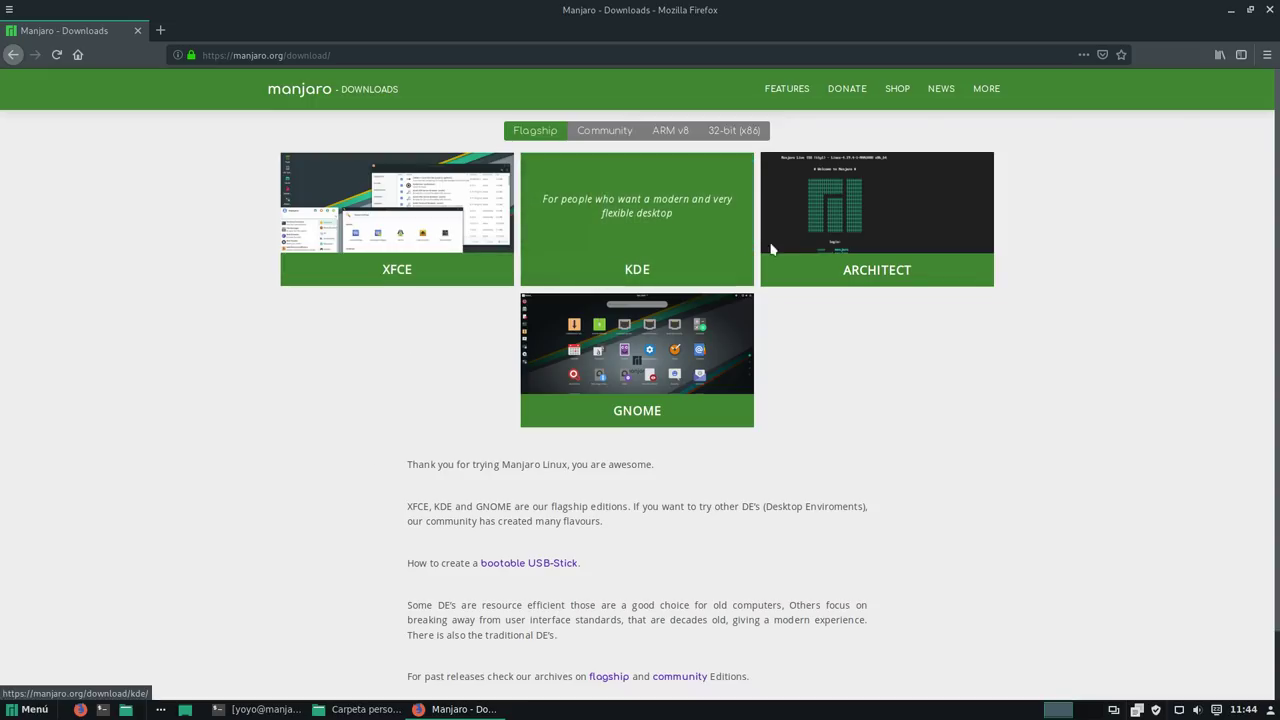
pyautogui.click(600, 133)
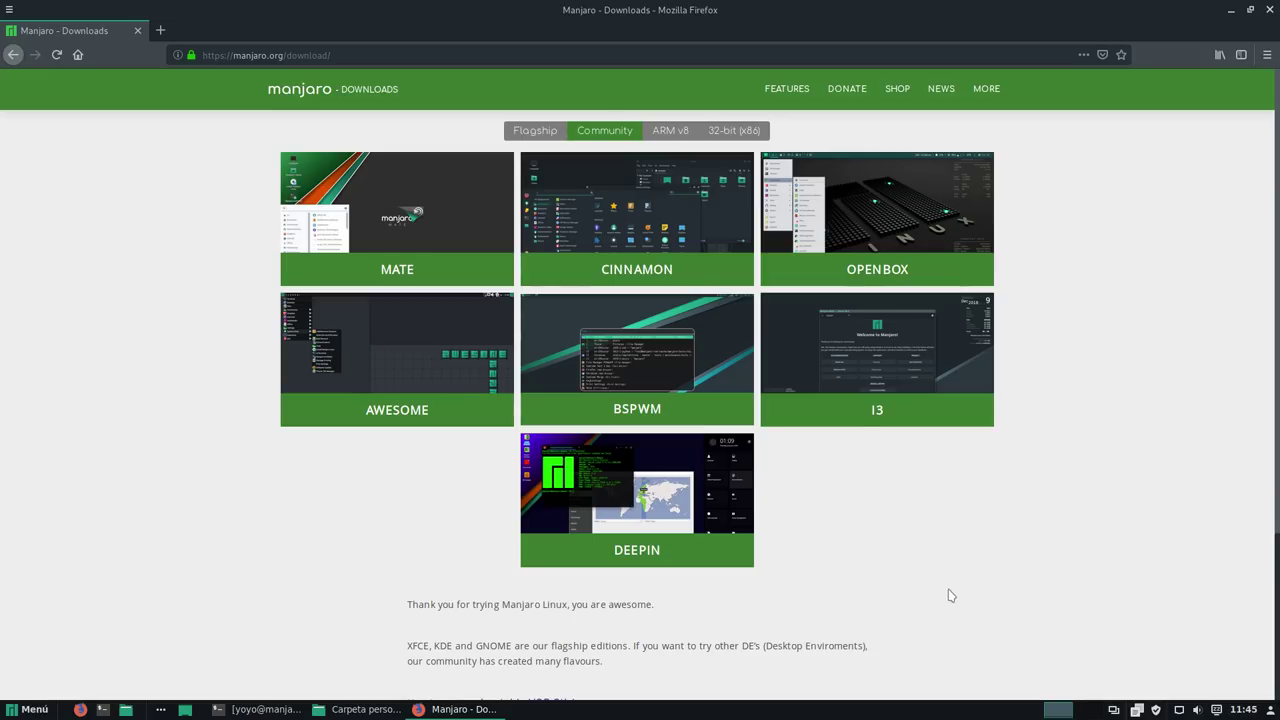
pyautogui.click(540, 131)
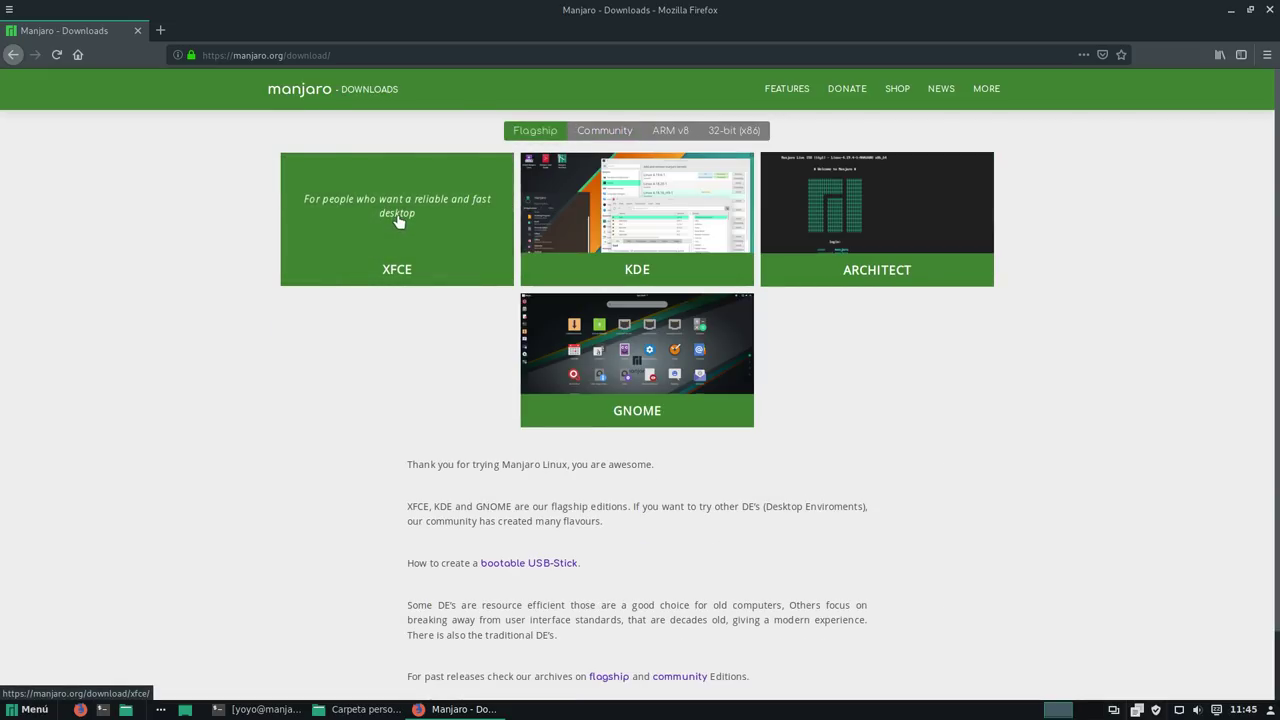
pyautogui.click(608, 131)
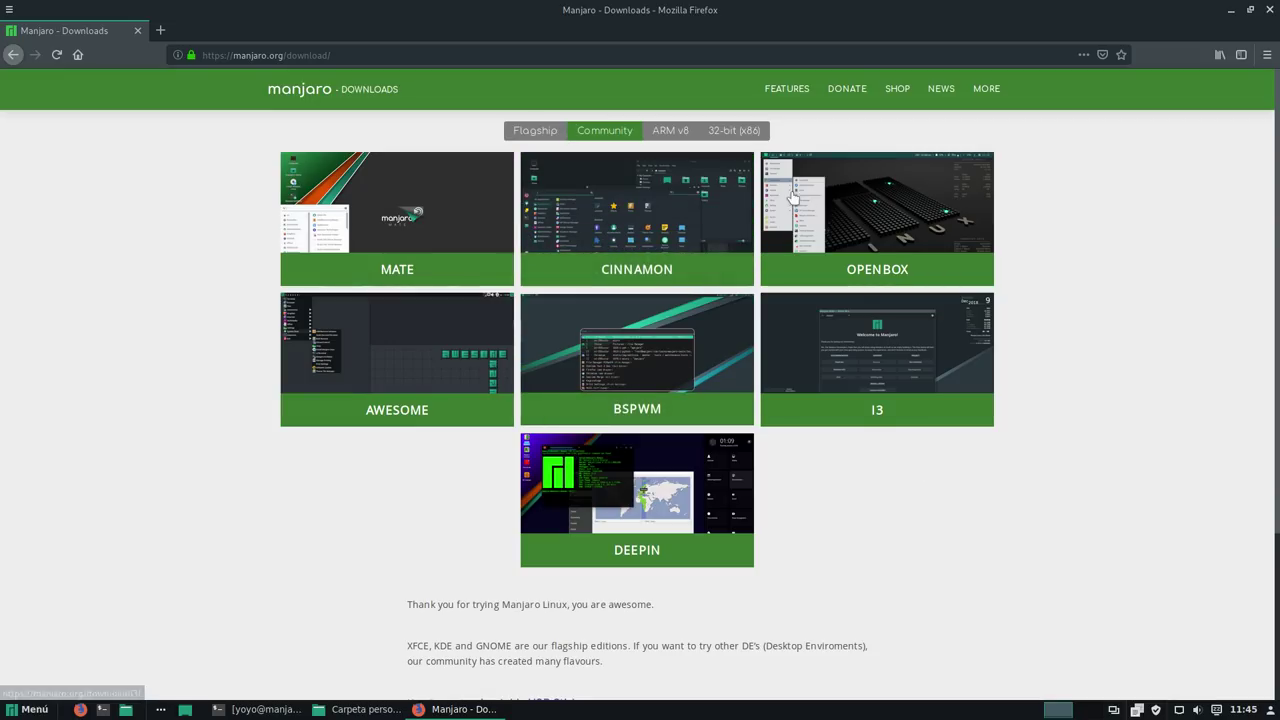
# Step: Look through the ARM v8 editions offered on the Manjaro downloads page
pyautogui.click(665, 132)
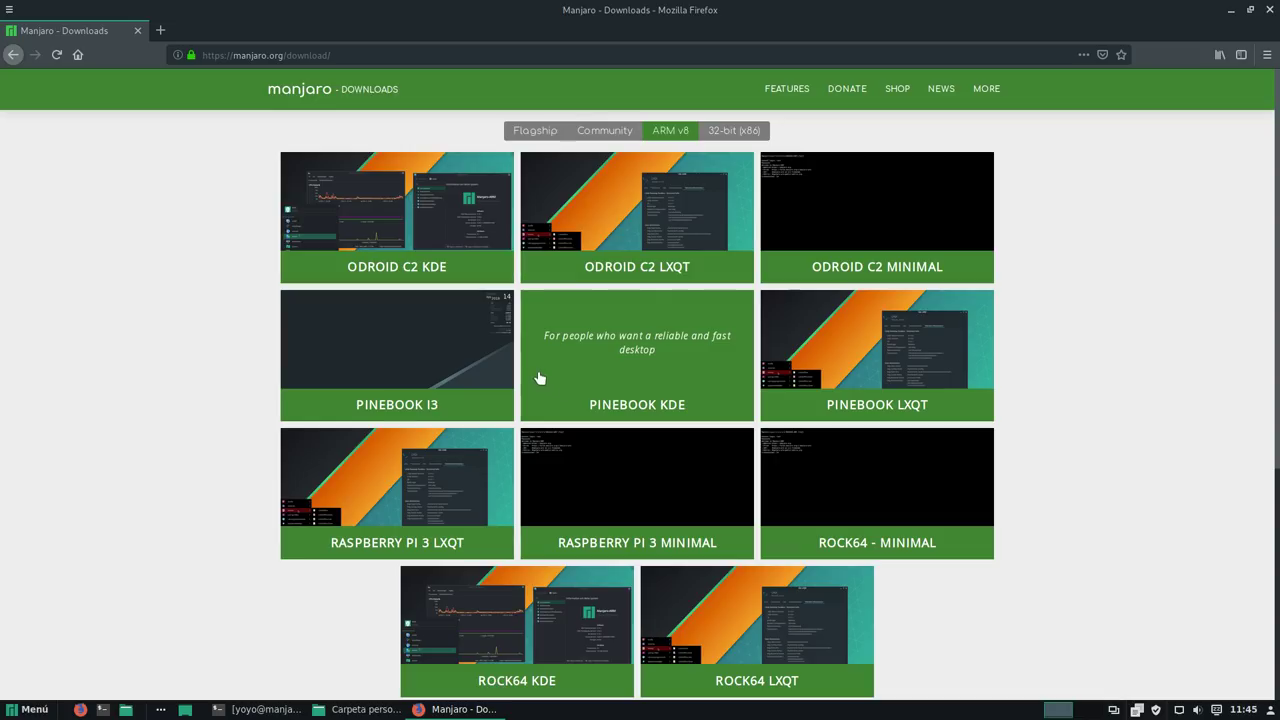
pyautogui.scroll(-1, 771, 457)
pyautogui.scroll(-5, 771, 457)
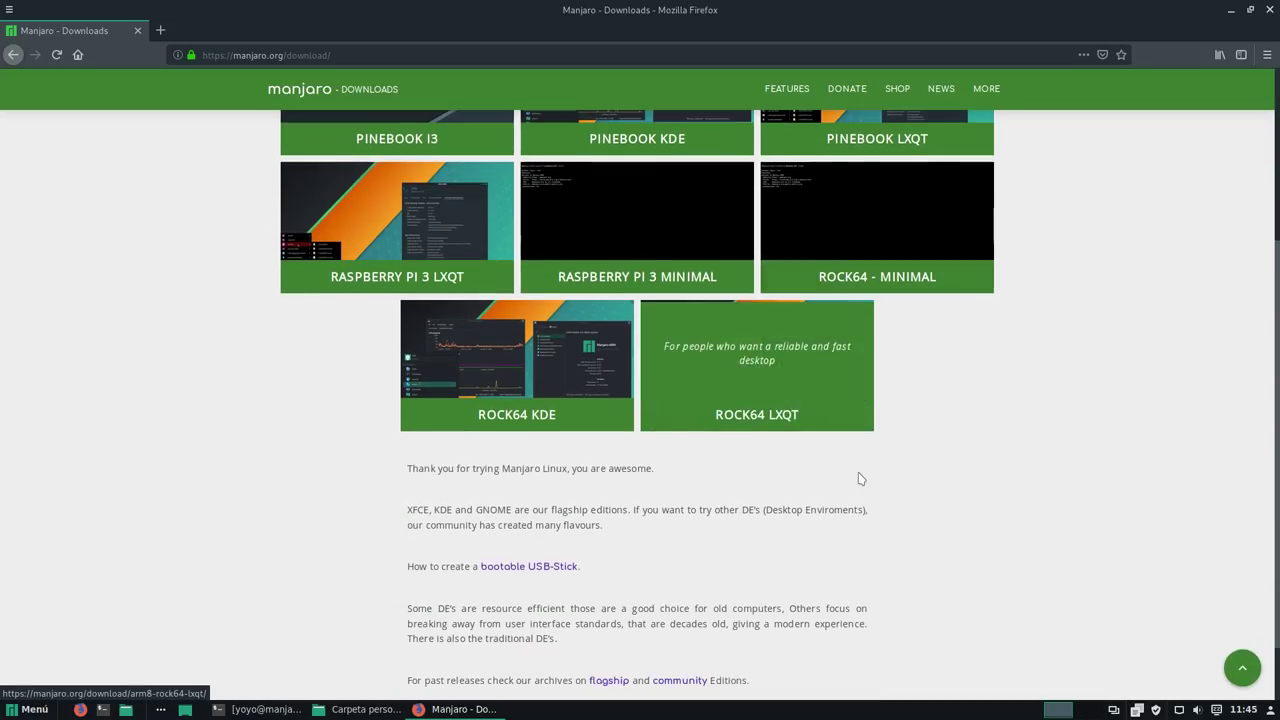
pyautogui.scroll(2, 974, 477)
pyautogui.scroll(3, 978, 478)
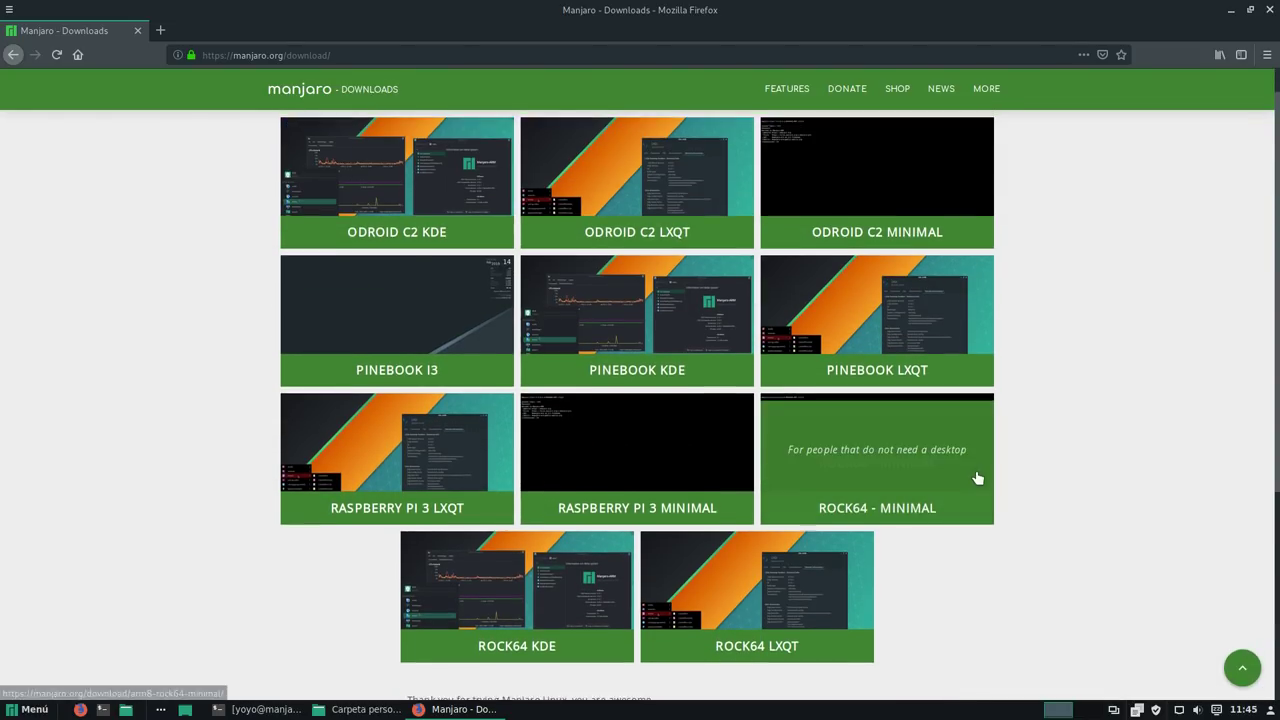